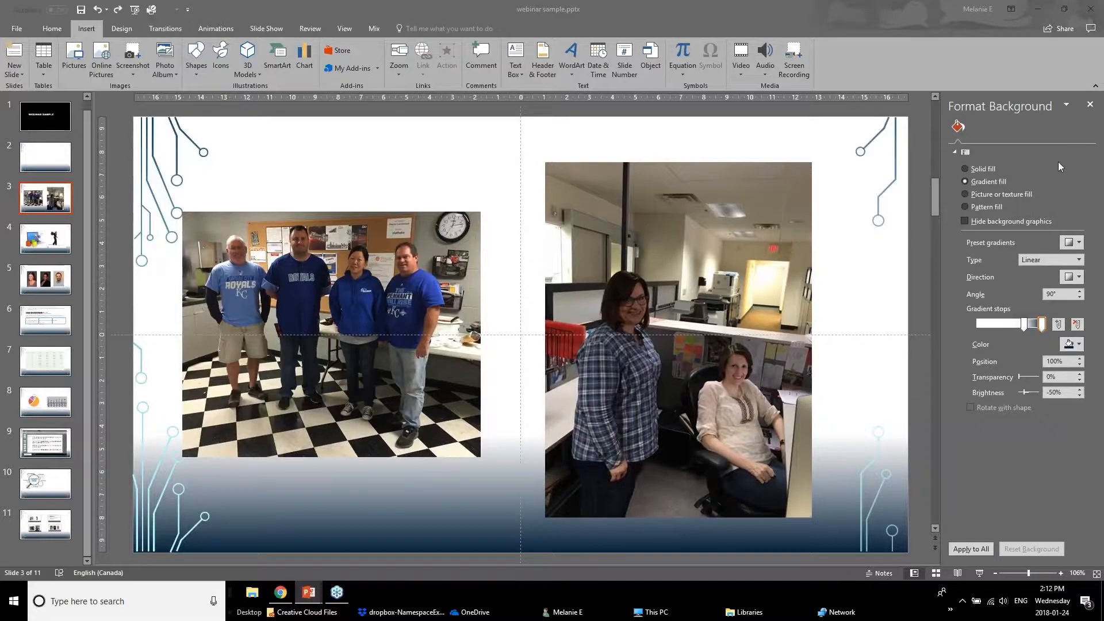
Close the background formatting options and brighten the group photo on slide 3 with the Brightness +40%, Contrast 0% (Normal) correction.
left_click(1089, 104)
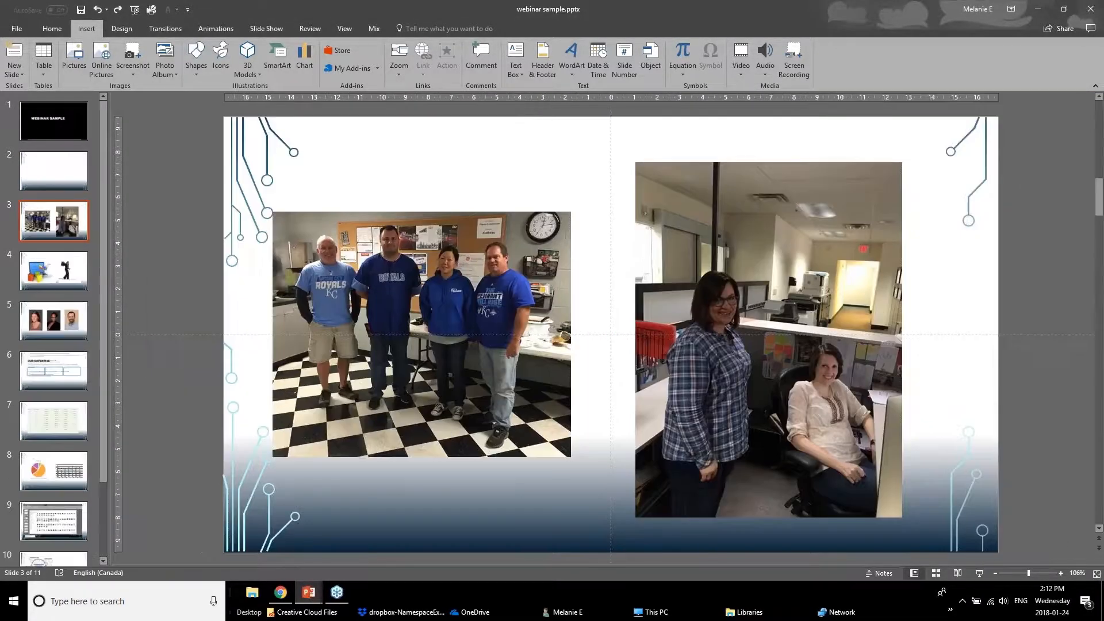
left_click(437, 299)
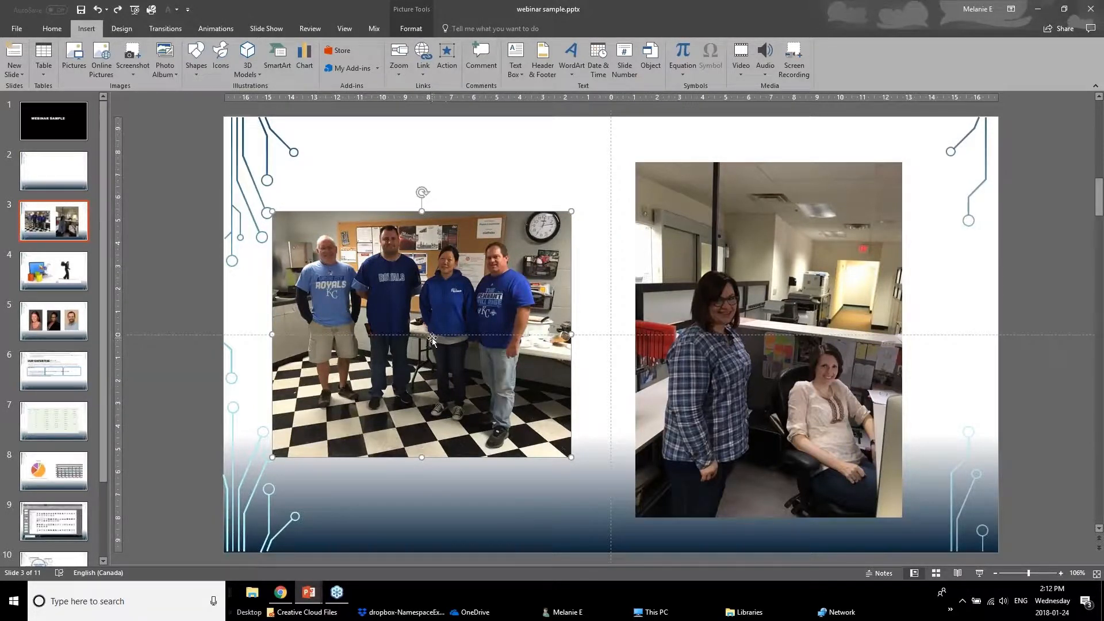
left_click(413, 23)
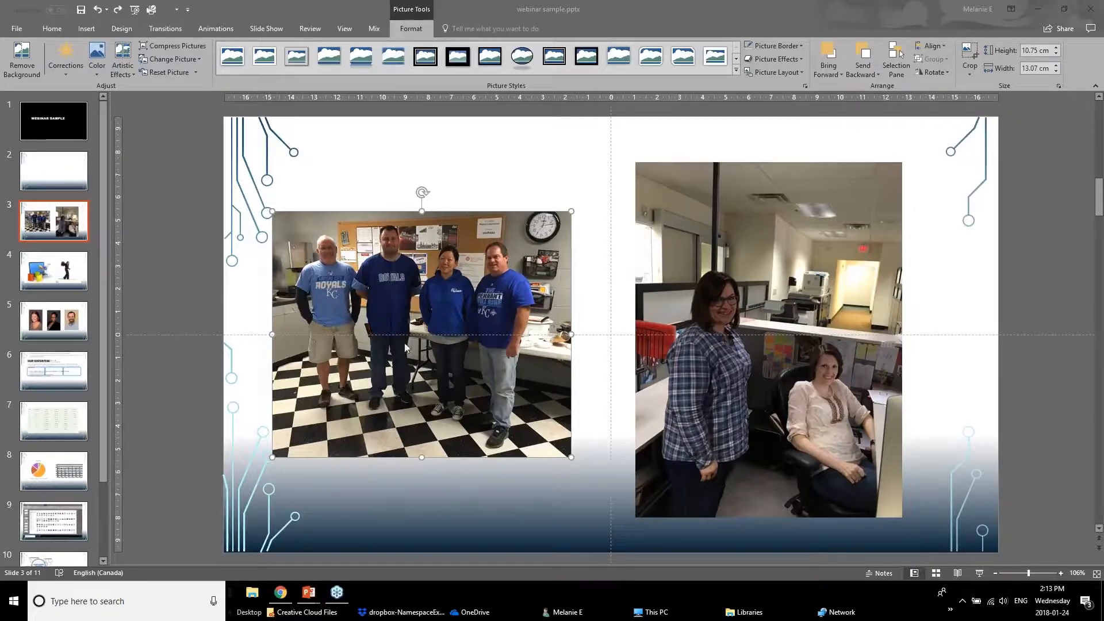
left_click(64, 67)
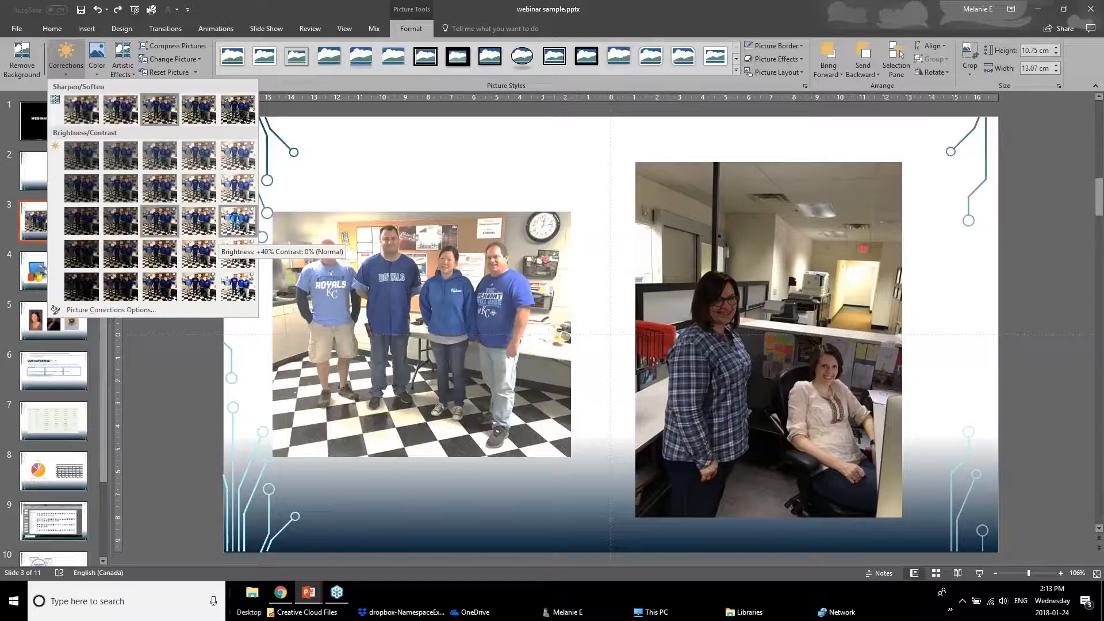
left_click(237, 221)
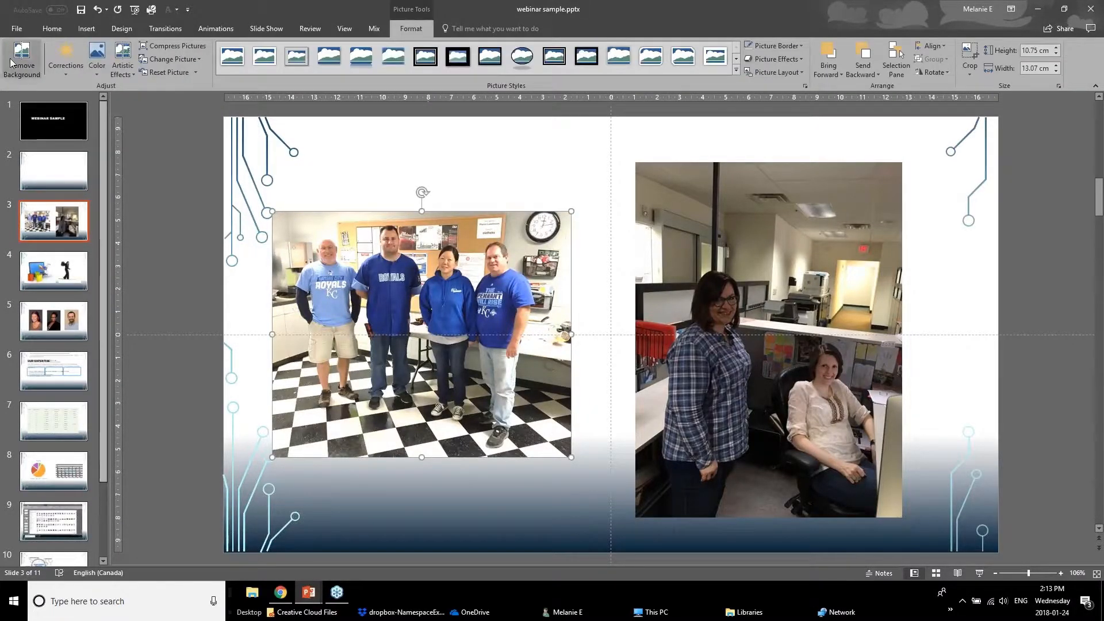
Mute the group photo's colors using the second-lowest Color Saturation preset.
left_click(96, 62)
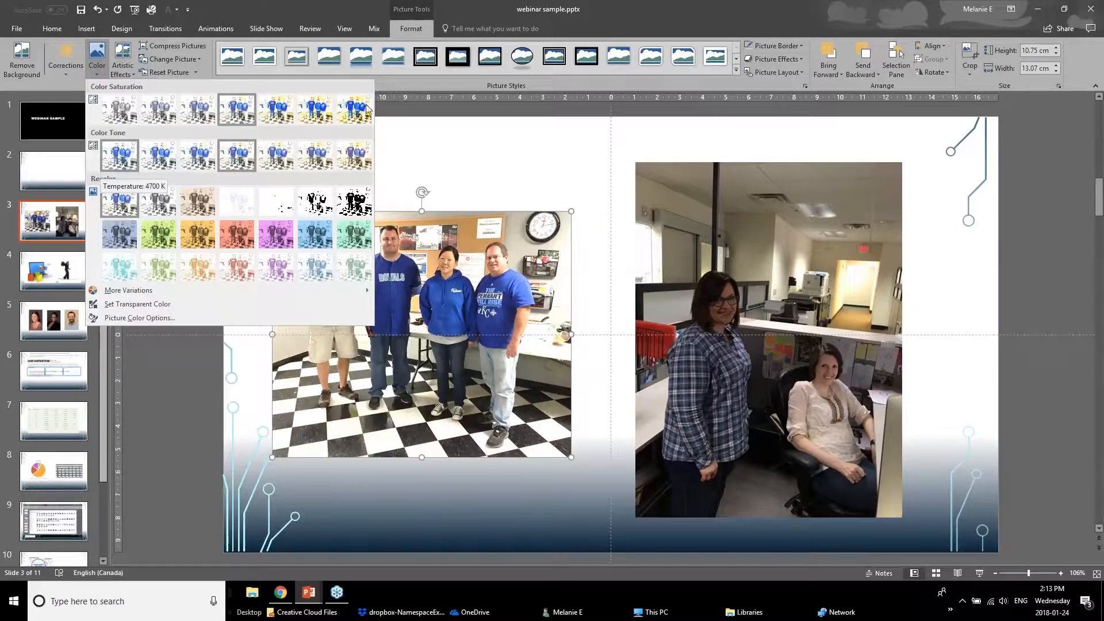
left_click(156, 112)
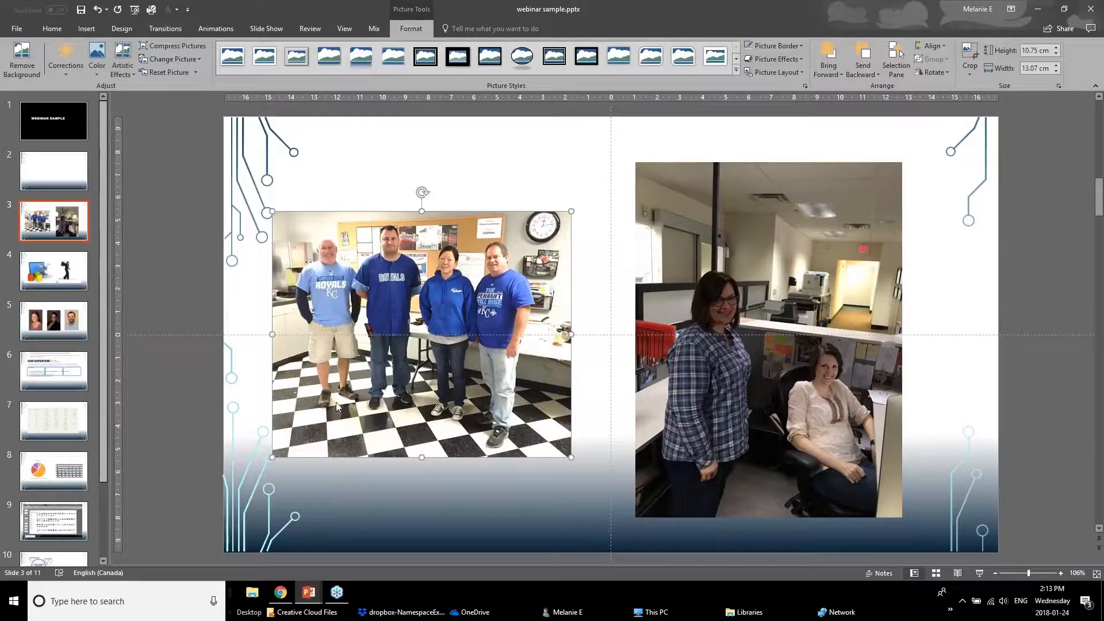
left_click(187, 407)
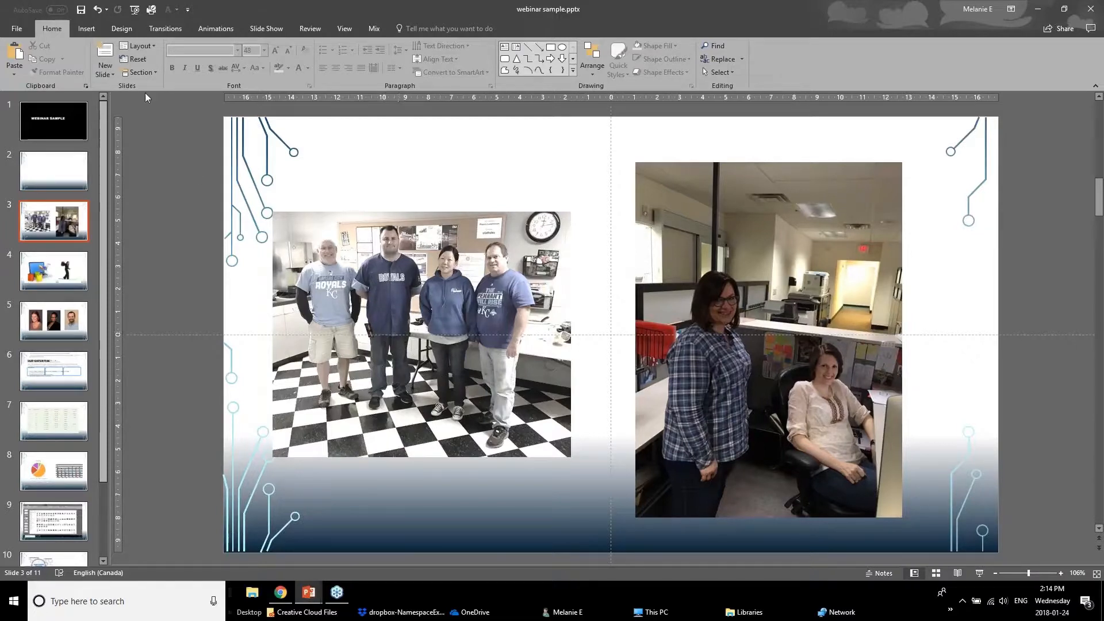
left_click(384, 323)
Brighten the photo of the two women in the office with a brighter Brightness/Contrast preset one level above normal.
left_click(777, 327)
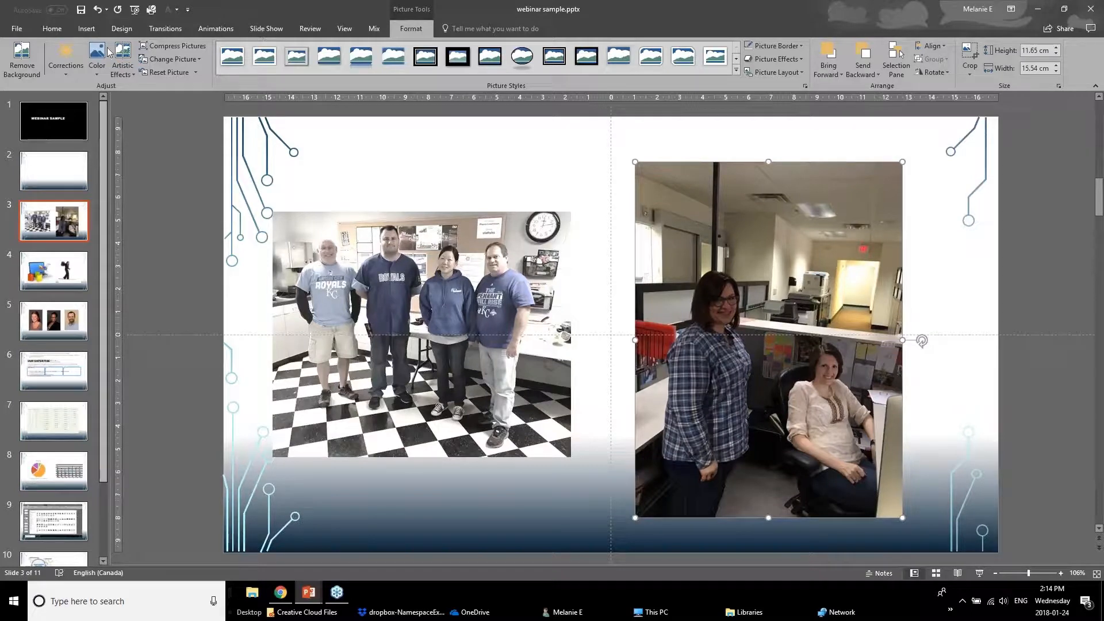
left_click(53, 72)
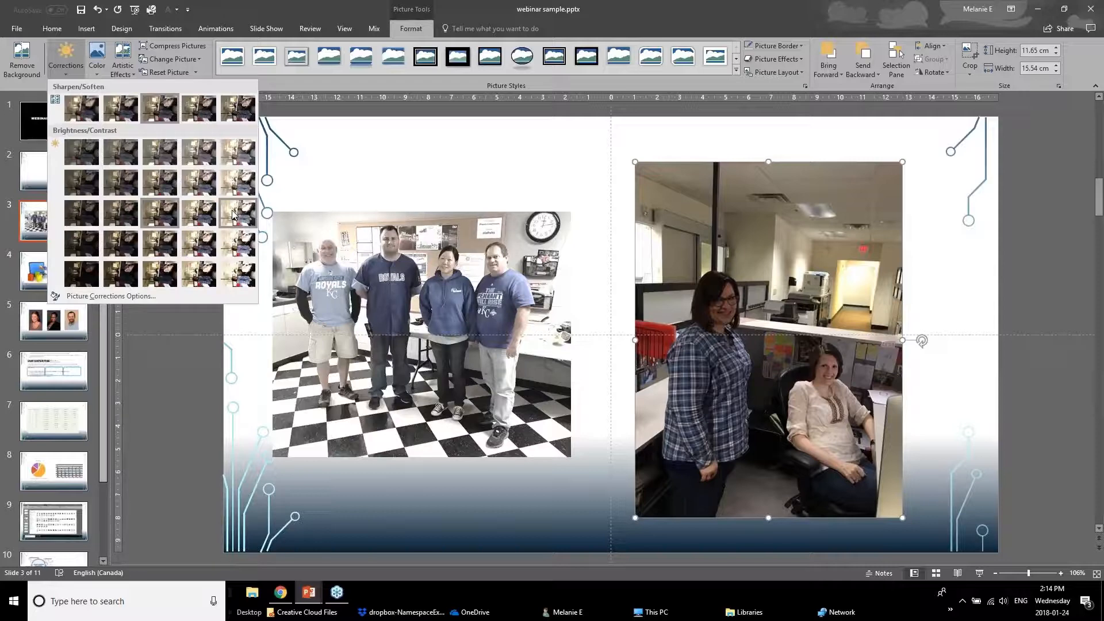
left_click(195, 213)
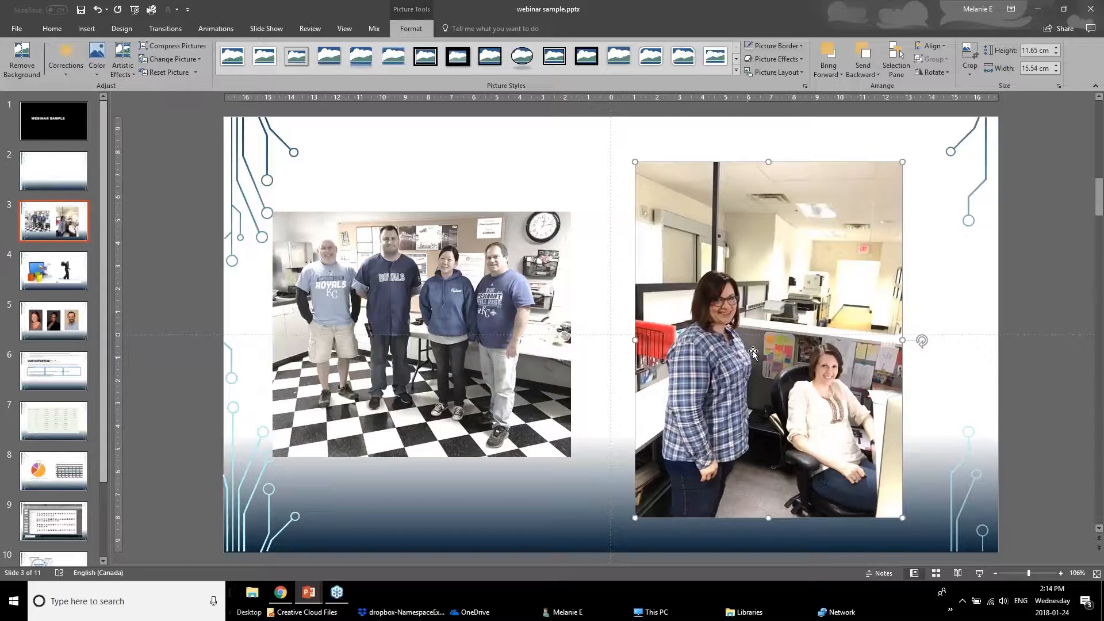
Crop the office photo to about 9.95 by 7.9 cm, trimming the ceiling, floor and left side and shifting the image slightly within the crop.
left_click(971, 57)
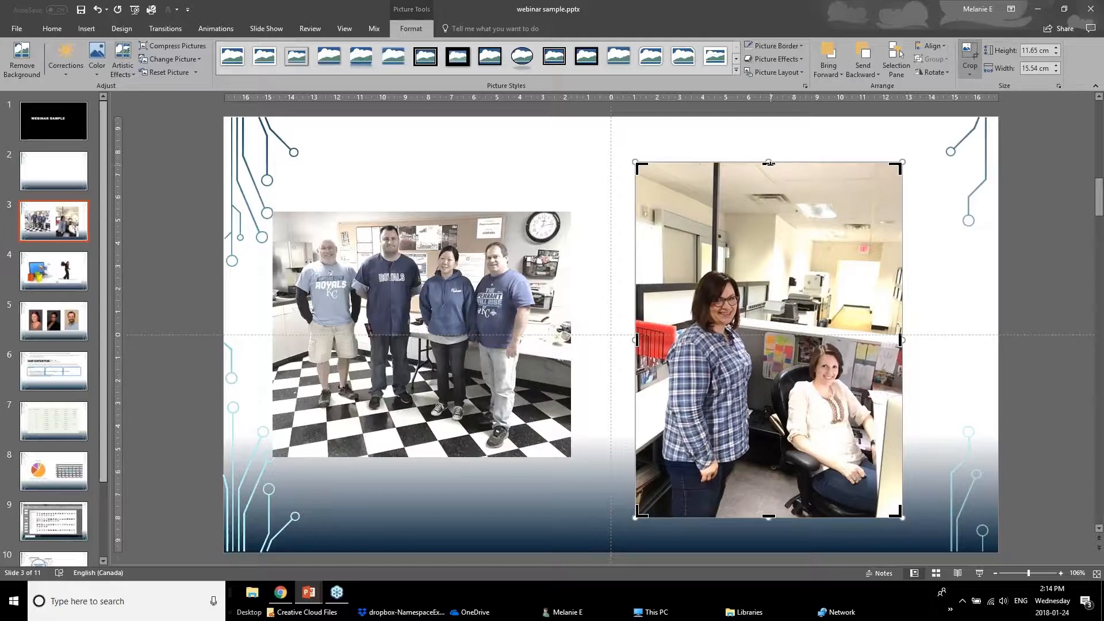
left_click_drag(769, 163, 769, 265)
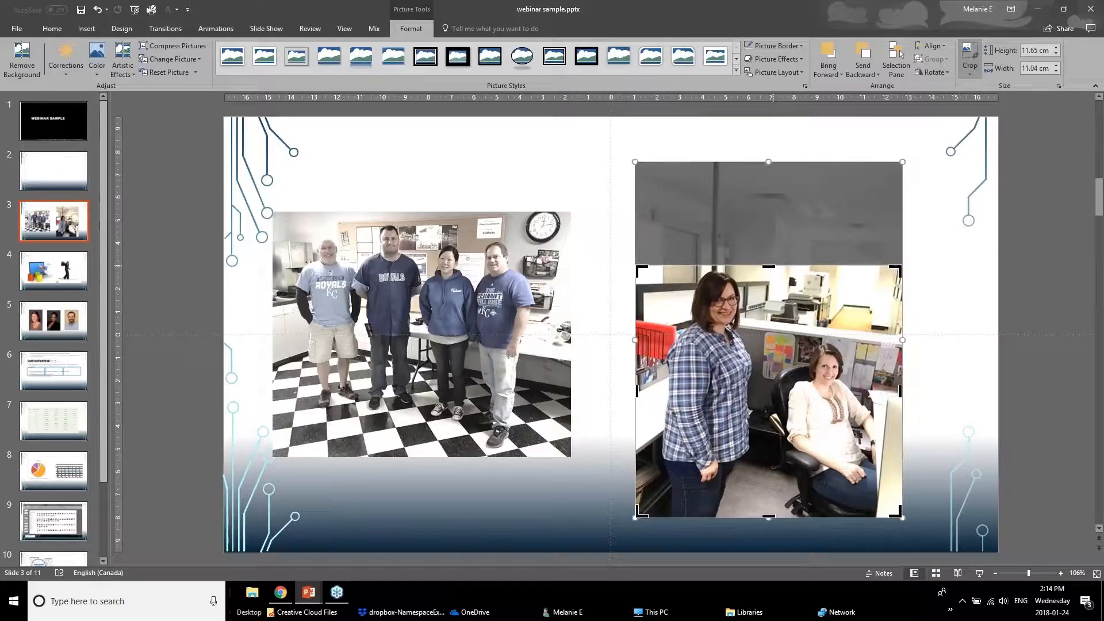
left_click_drag(768, 518, 771, 446)
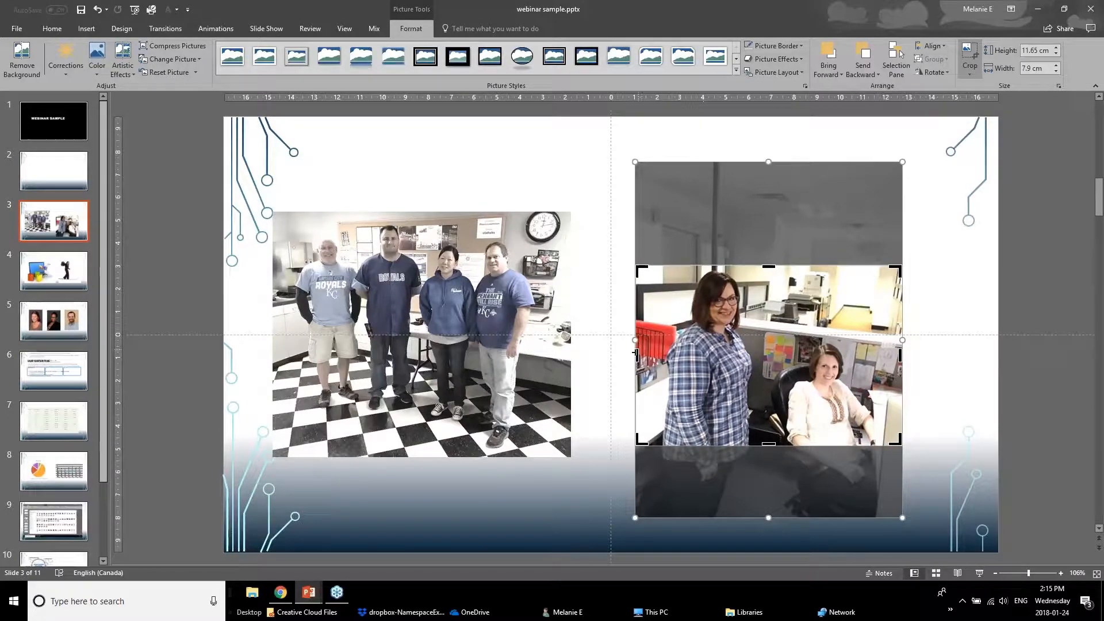
left_click_drag(635, 345, 674, 344)
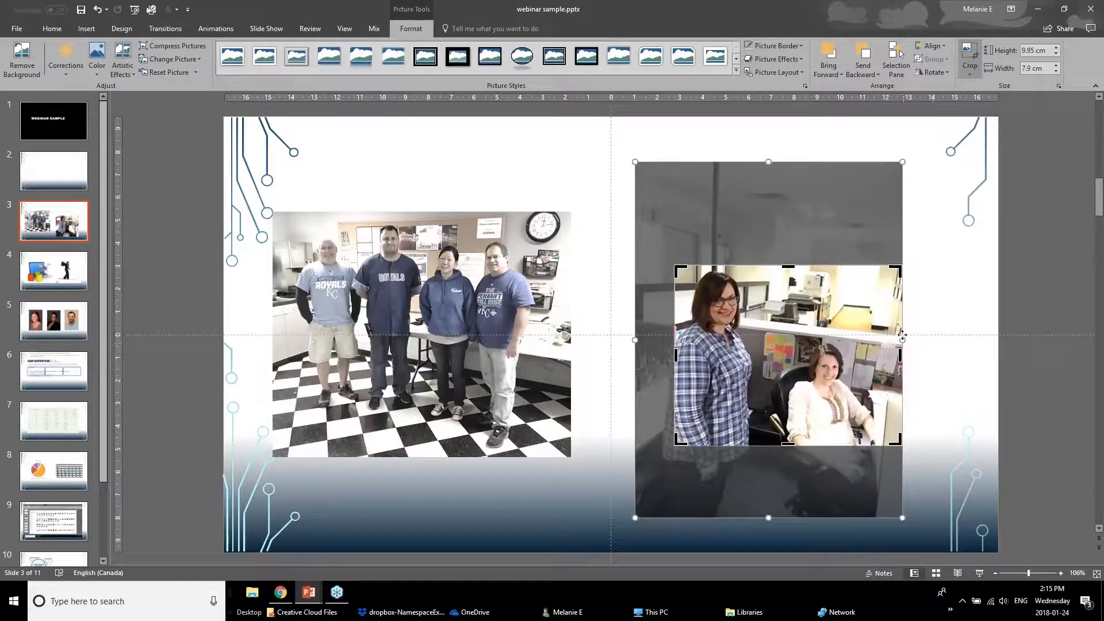
mouse_move(902, 339)
left_mouse_down()
mouse_move(894, 335)
mouse_move(912, 340)
left_mouse_up()
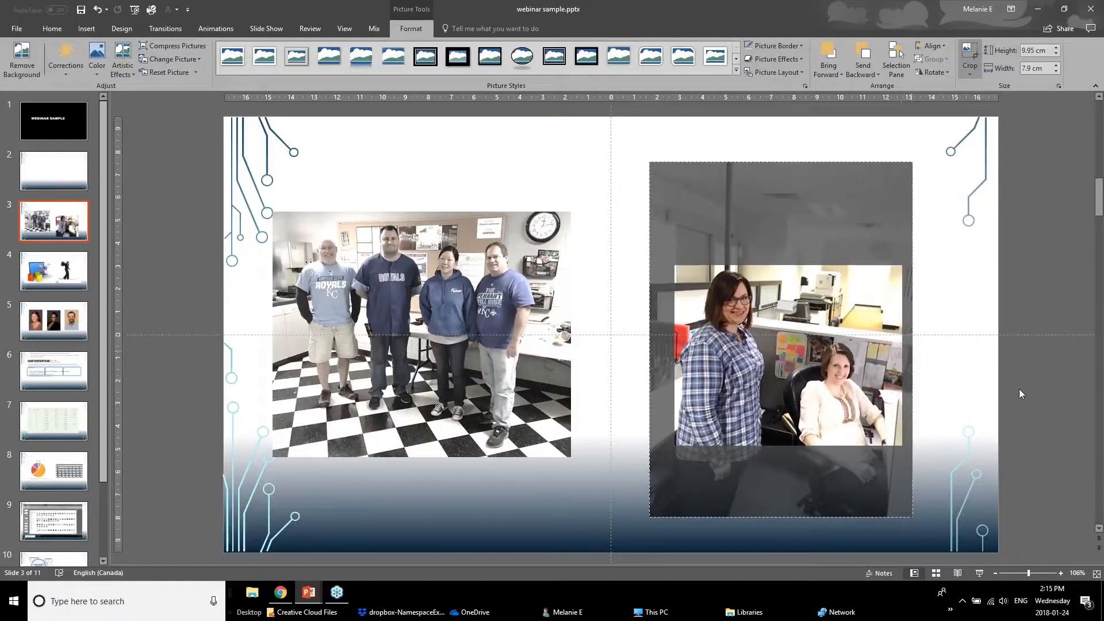
left_click(1019, 392)
Enlarge the cropped office photo to about 11.37 by 9.03 cm and position it beside the group photo.
left_click_drag(852, 398, 814, 314)
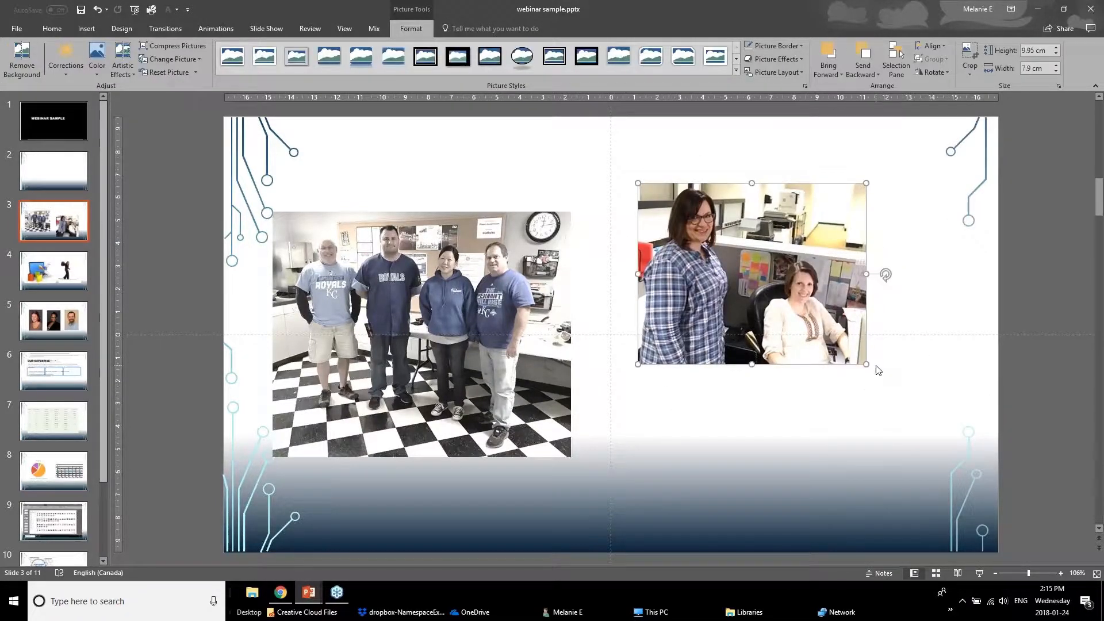
left_click_drag(875, 365, 898, 389)
left_click_drag(843, 315, 862, 356)
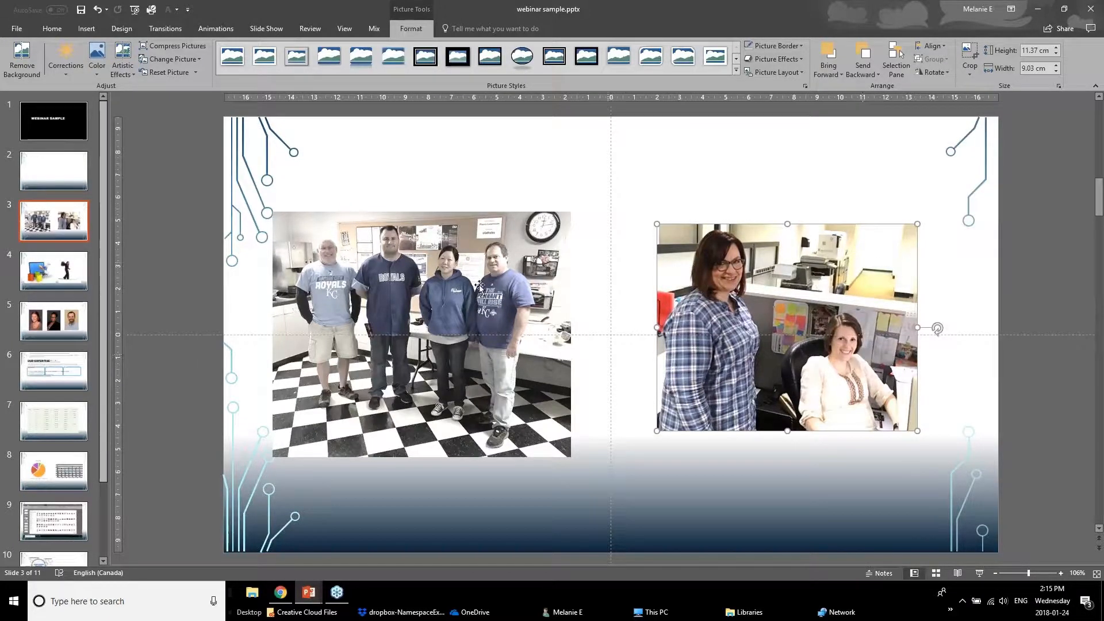
Crop the lower half off the group photo to a height of about 5.38 cm and move the photo slightly down.
left_click(414, 287)
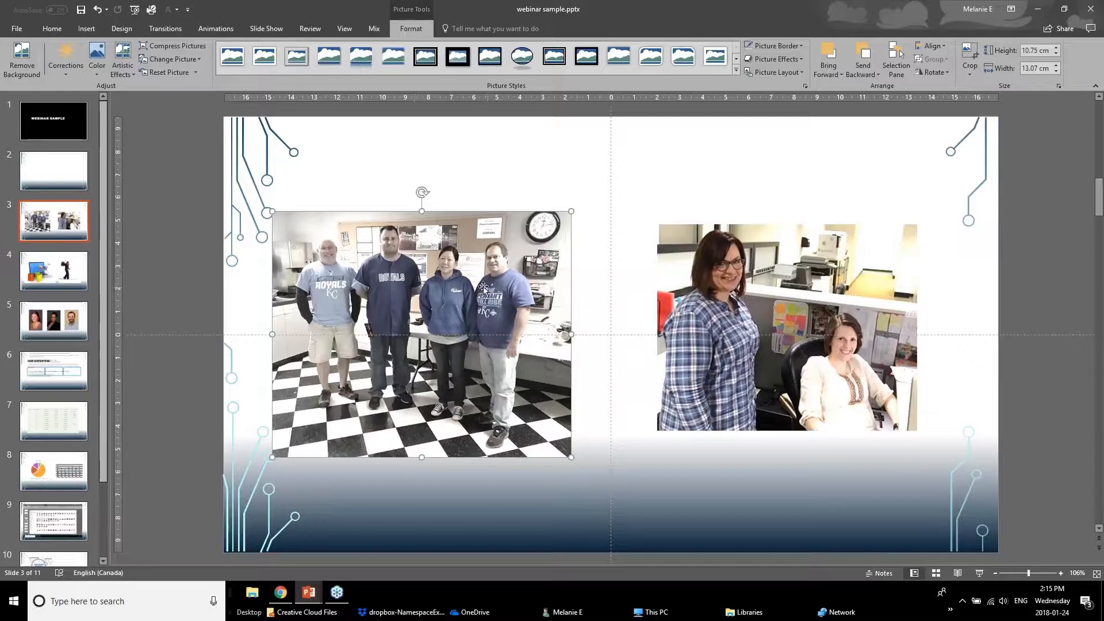
left_click(971, 55)
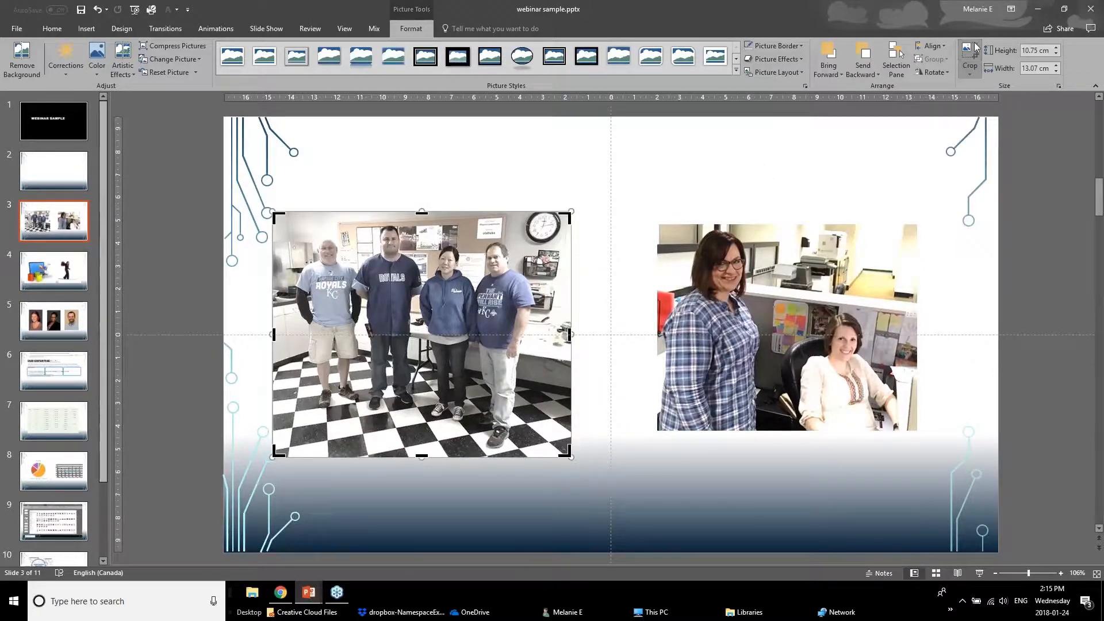
left_click(974, 50)
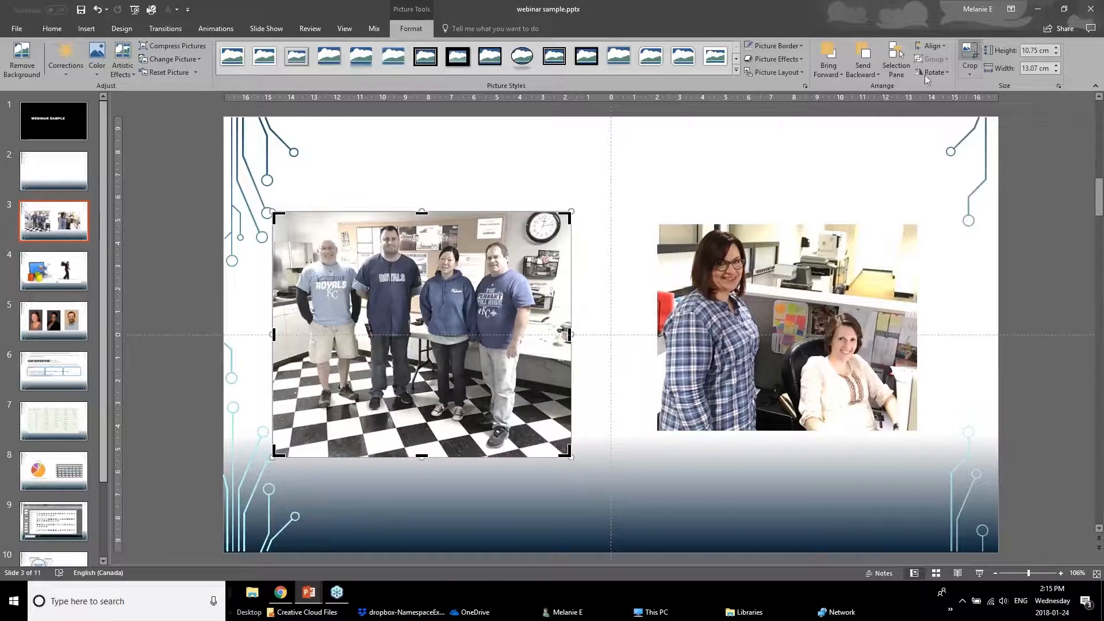
left_click(968, 54)
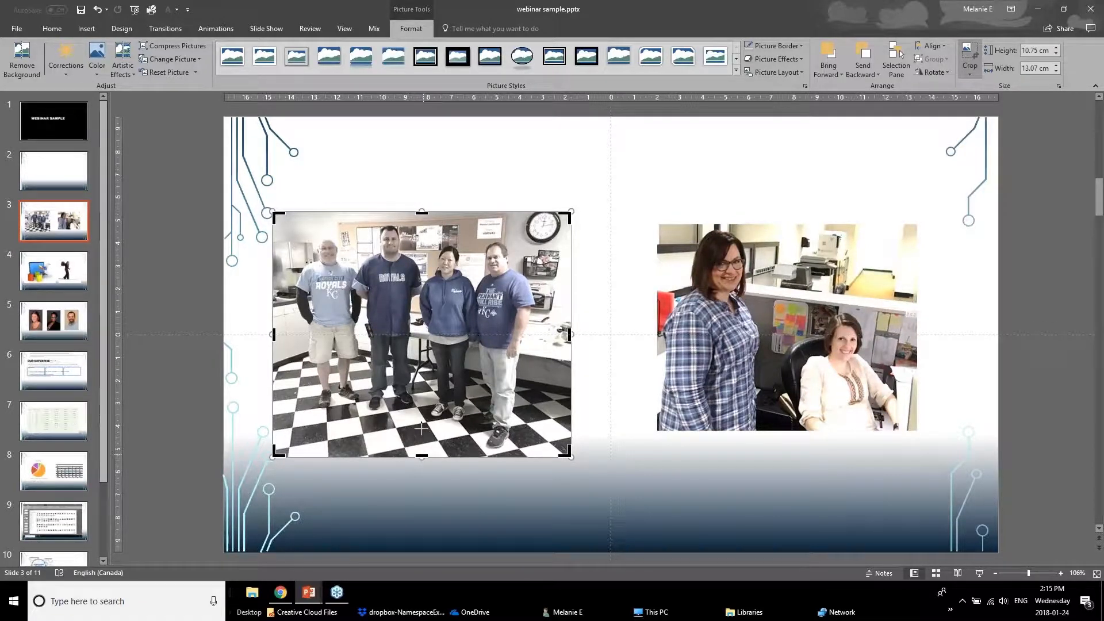
left_click_drag(421, 456, 436, 334)
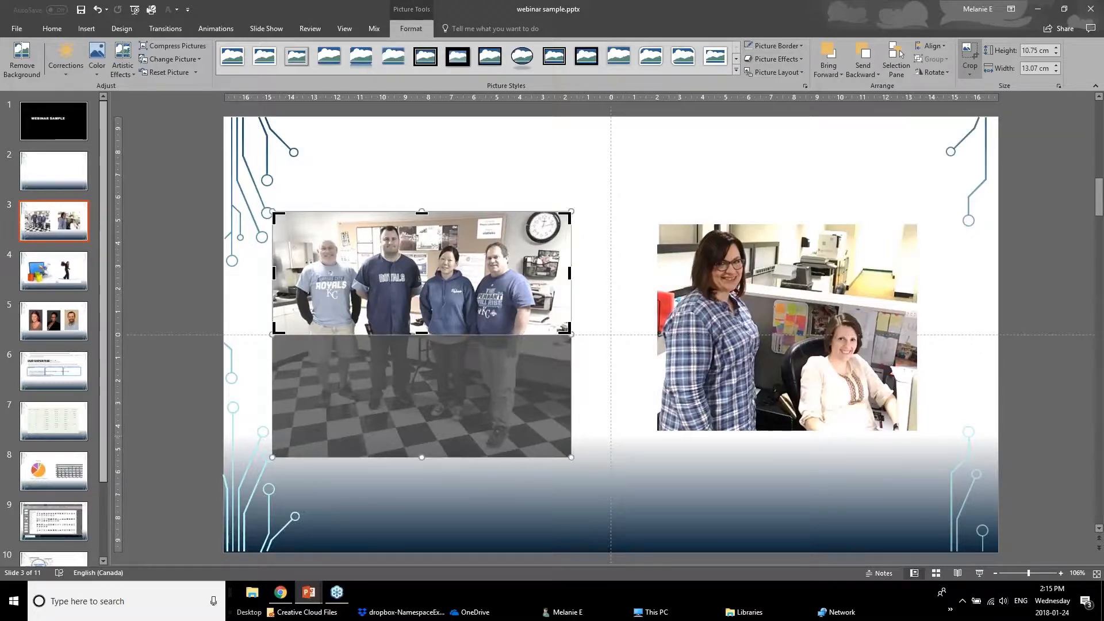
left_click(167, 435)
left_click_drag(411, 271, 416, 309)
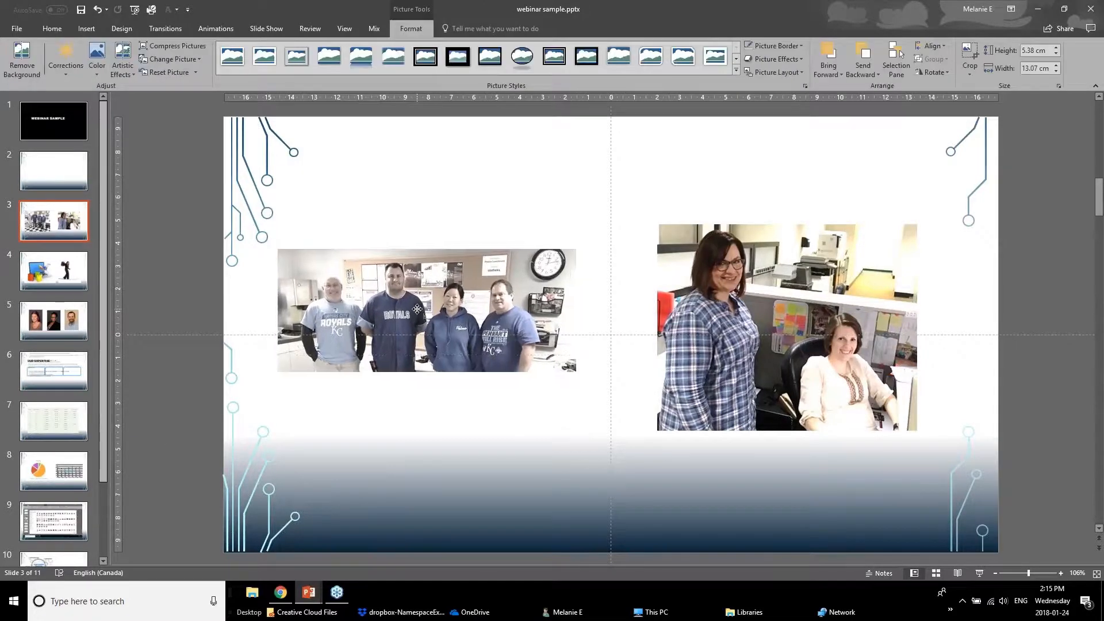
Apply the second-lowest Color Saturation preset to the office photo so it matches the group photo.
left_click(437, 332)
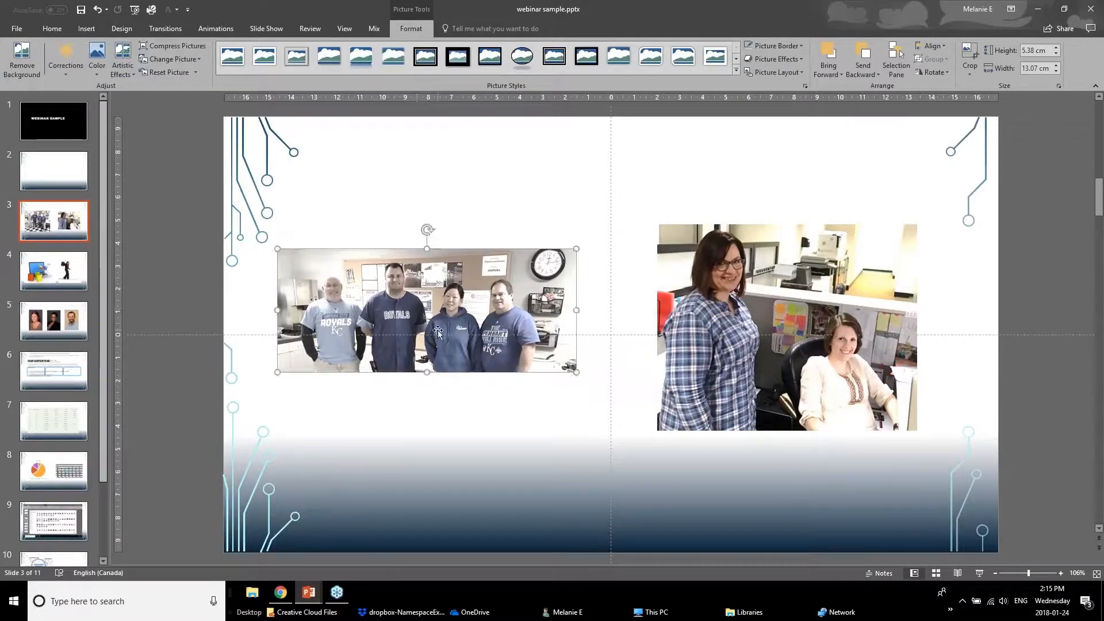
key("Tab")
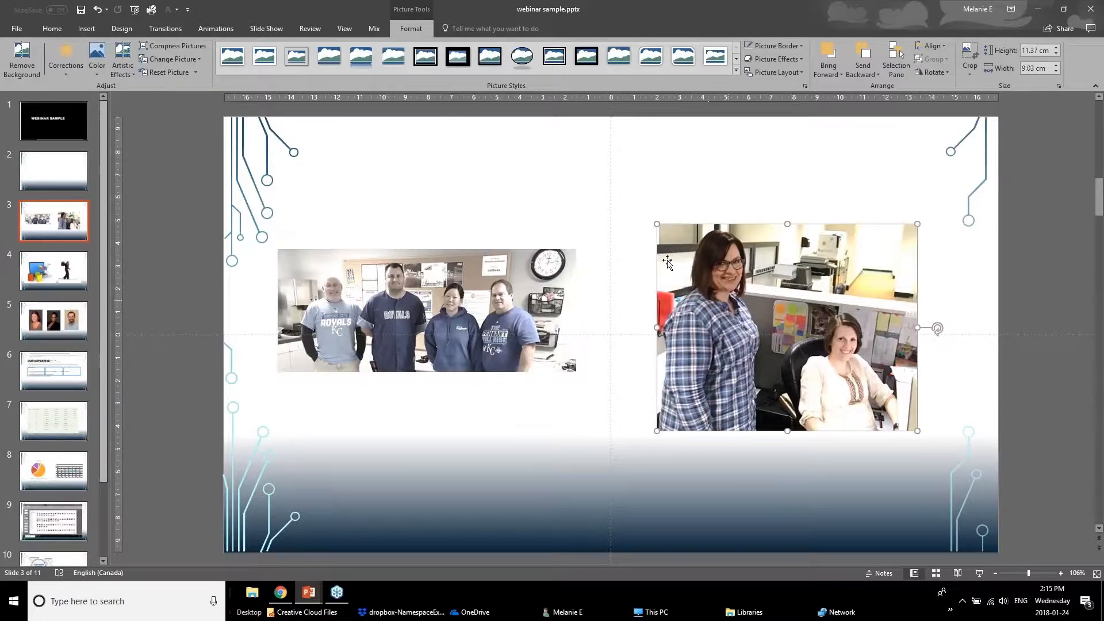
left_click(96, 58)
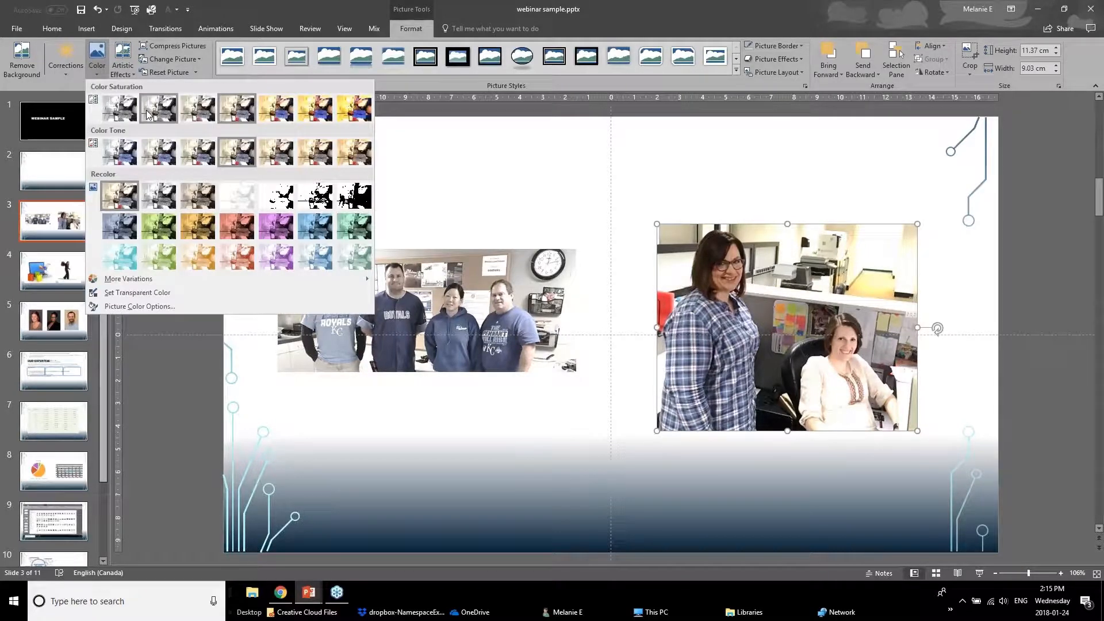
left_click(148, 114)
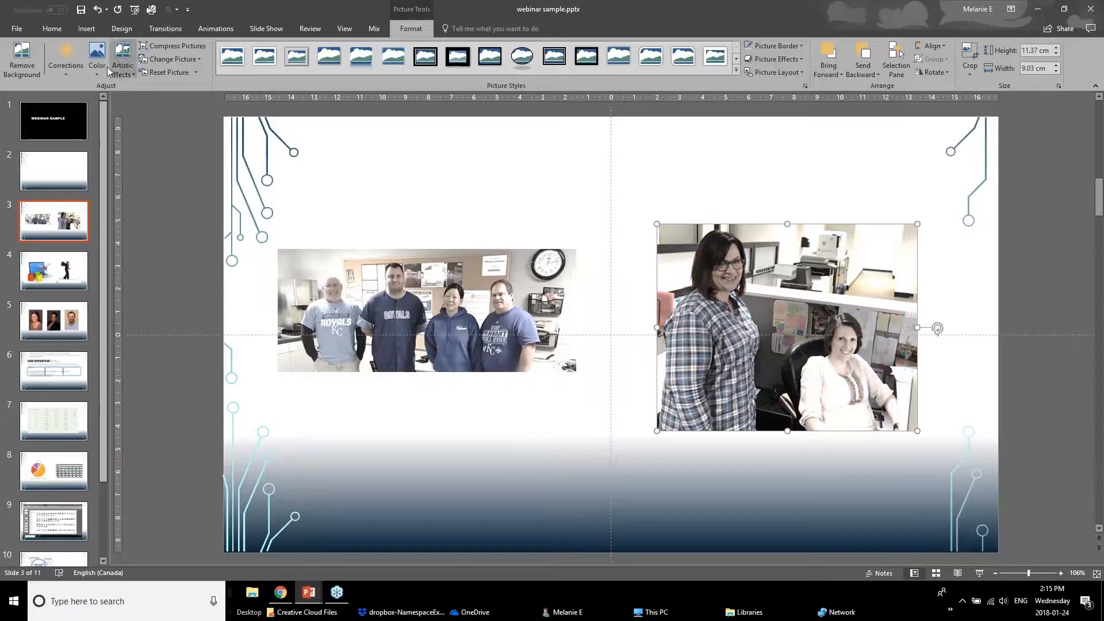
left_click(546, 407)
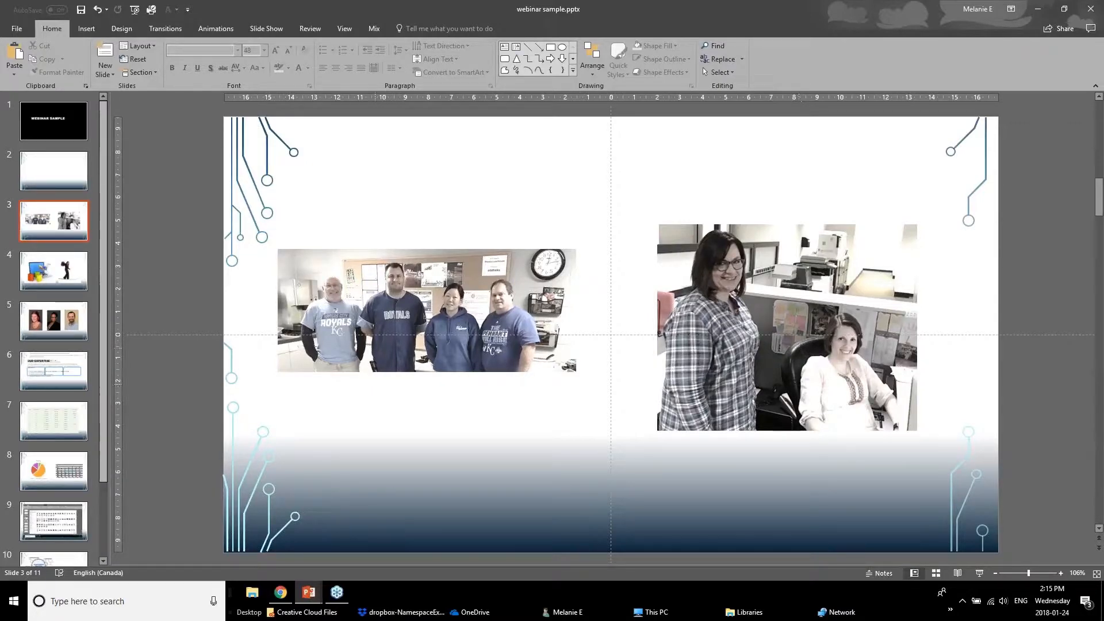
Switch to the Powerpoint Webinar January 2018 v1.pptx presentation and show the Removing Background slide.
mouse_move(309, 592)
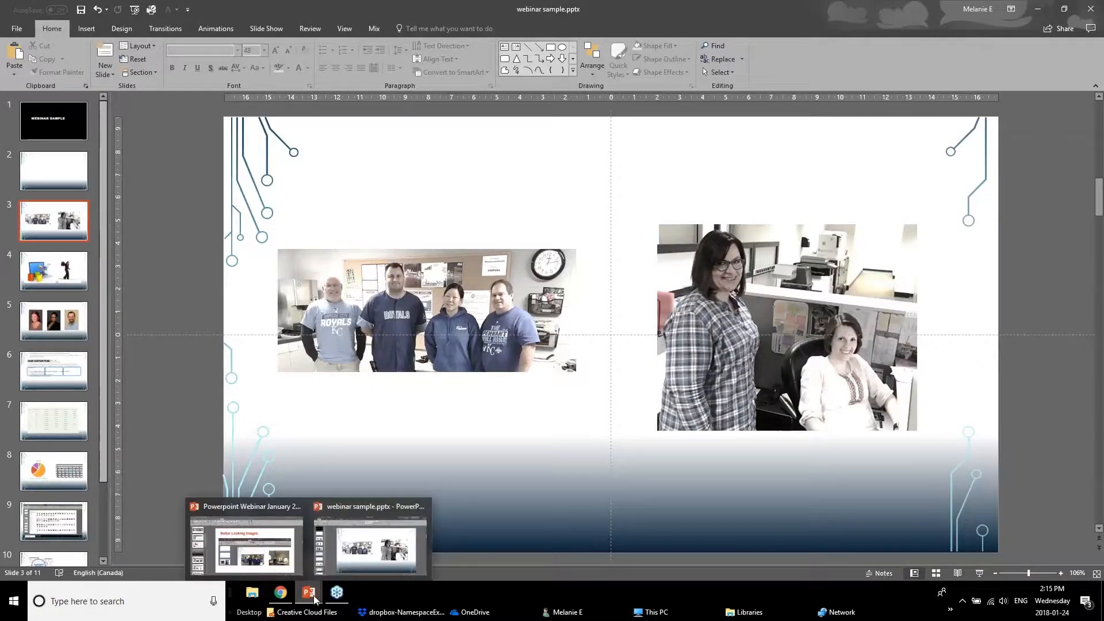
left_click(289, 562)
left_click(44, 506)
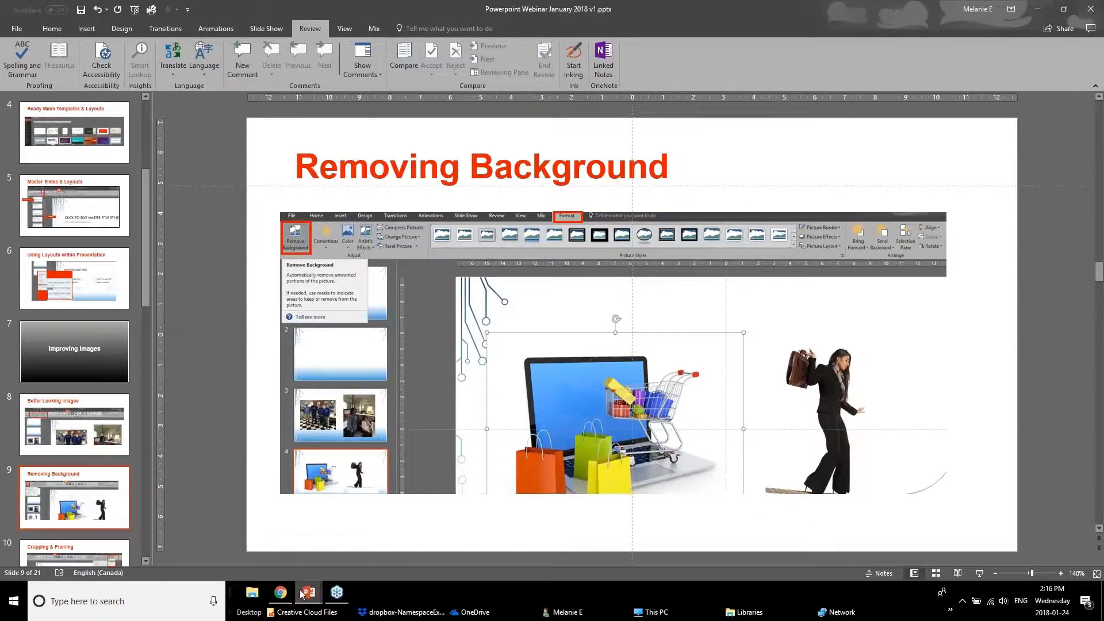
Return to webinar sample.pptx and open slide 4 with the laptop and tightrope pictures.
mouse_move(303, 594)
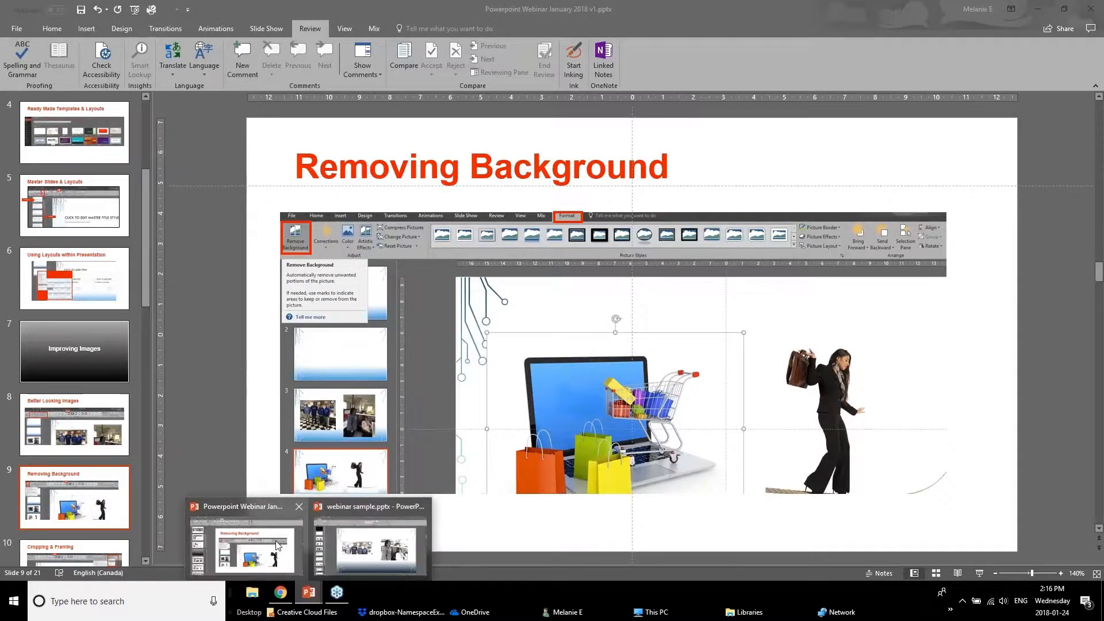
left_click(346, 533)
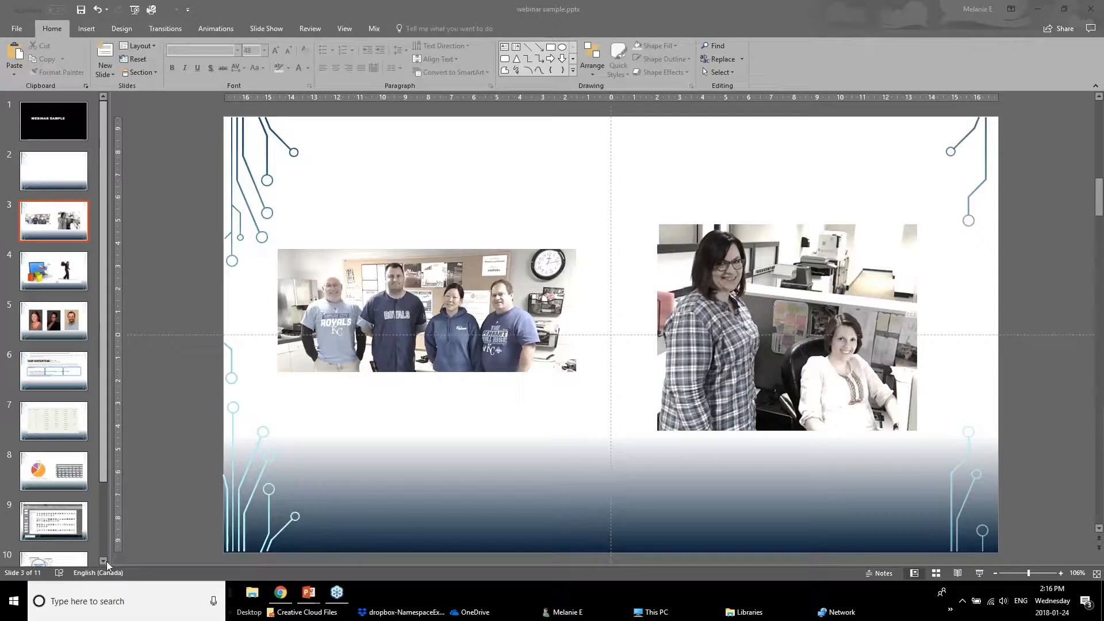
left_click(48, 268)
Move the laptop shopping picture over the circuit graphics on the left and the tightrope picture up toward the slide's upper-right corner.
left_click_drag(487, 326, 436, 253)
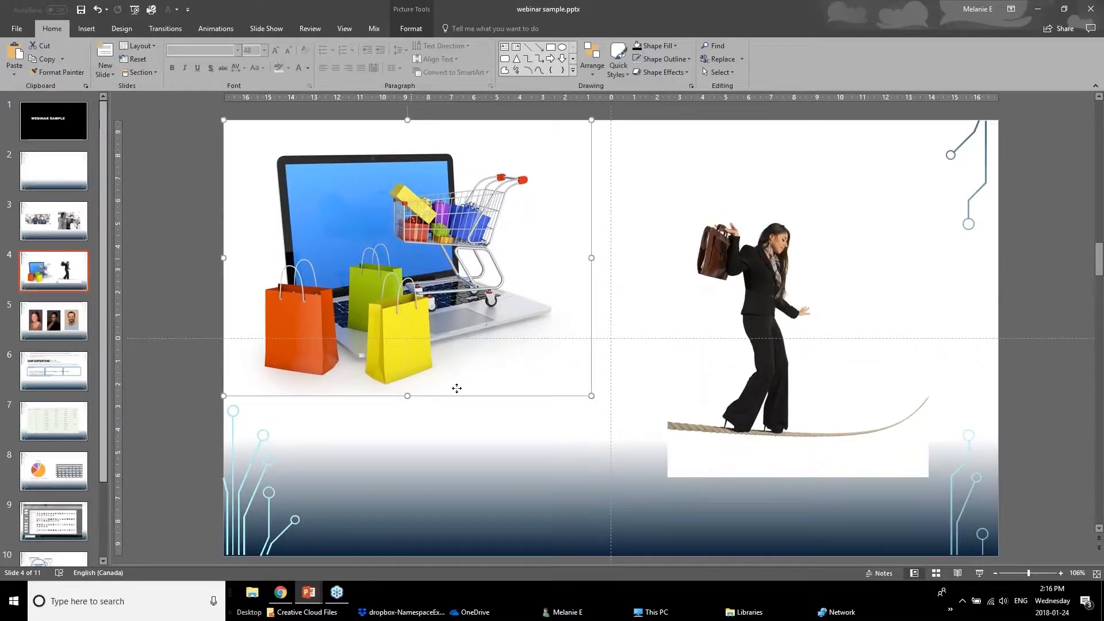
left_click_drag(456, 388, 449, 335)
left_click_drag(738, 339, 812, 270)
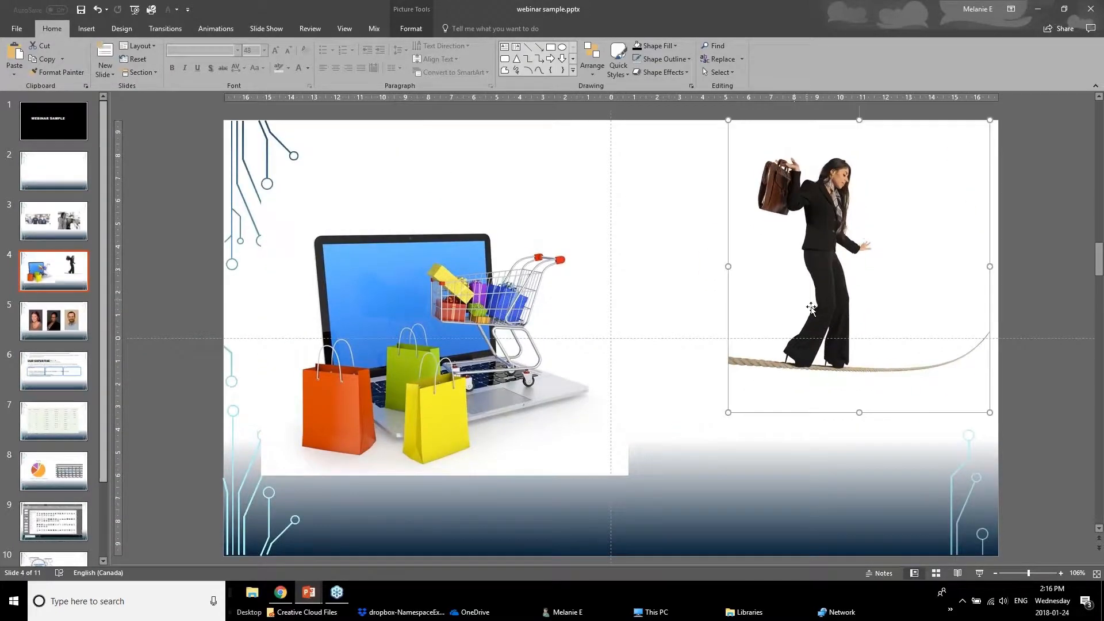
Move the tightrope picture down and inward so it overlaps the slide's gradient, and nudge the laptop picture slightly left.
left_click_drag(810, 308, 759, 364)
left_click_drag(458, 384, 452, 391)
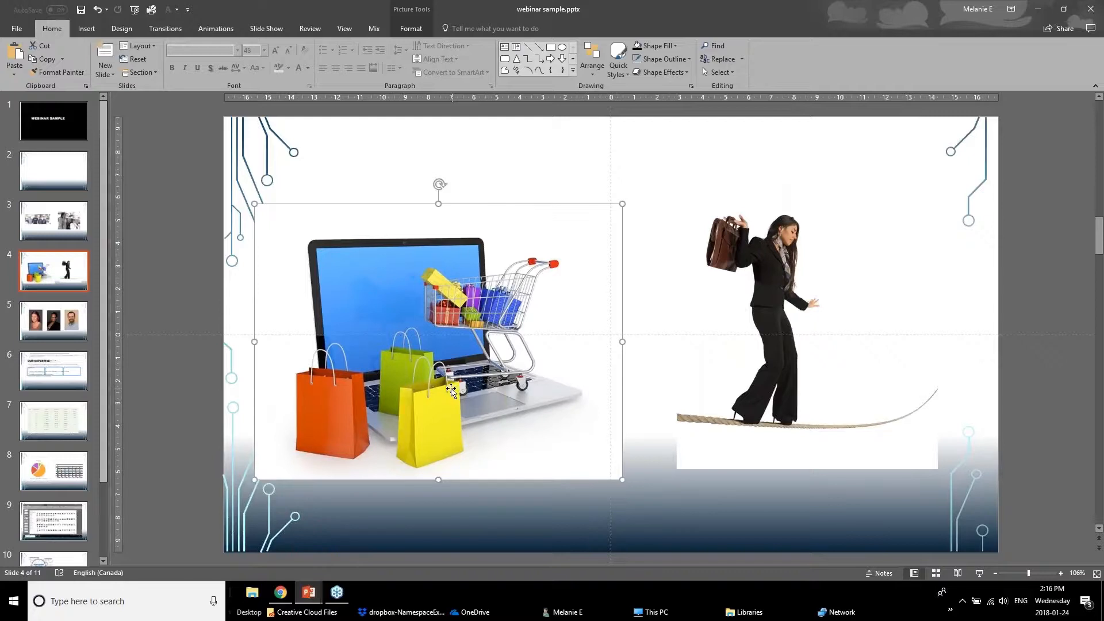
Start Remove Background on the laptop picture and mark the laptop base, cart frame and lower parts of the shopping bags to keep.
left_click(406, 11)
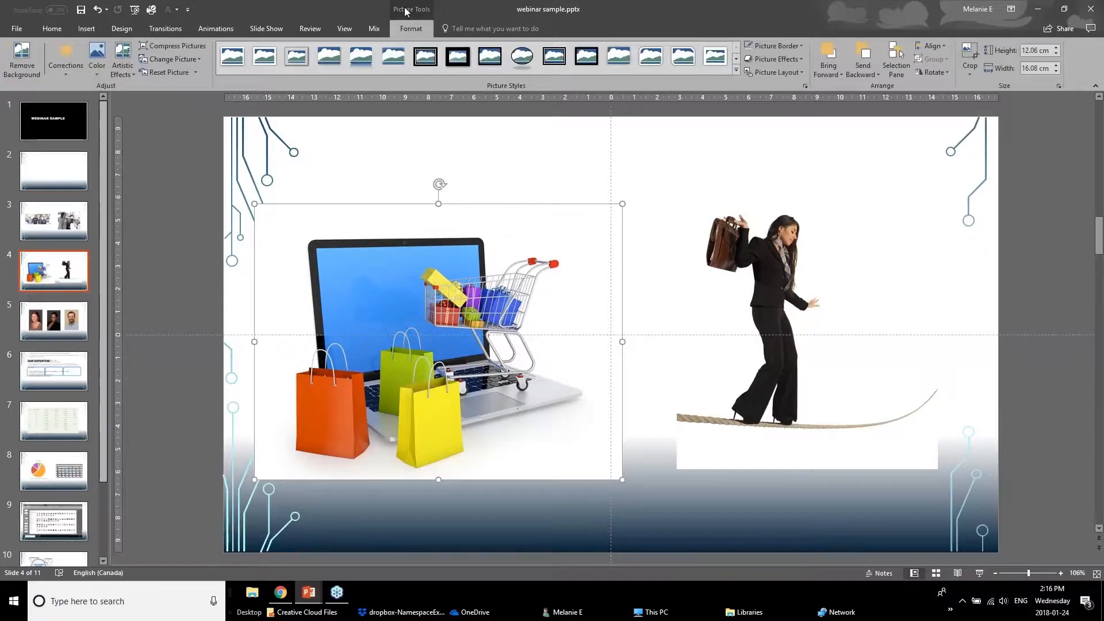
left_click(24, 67)
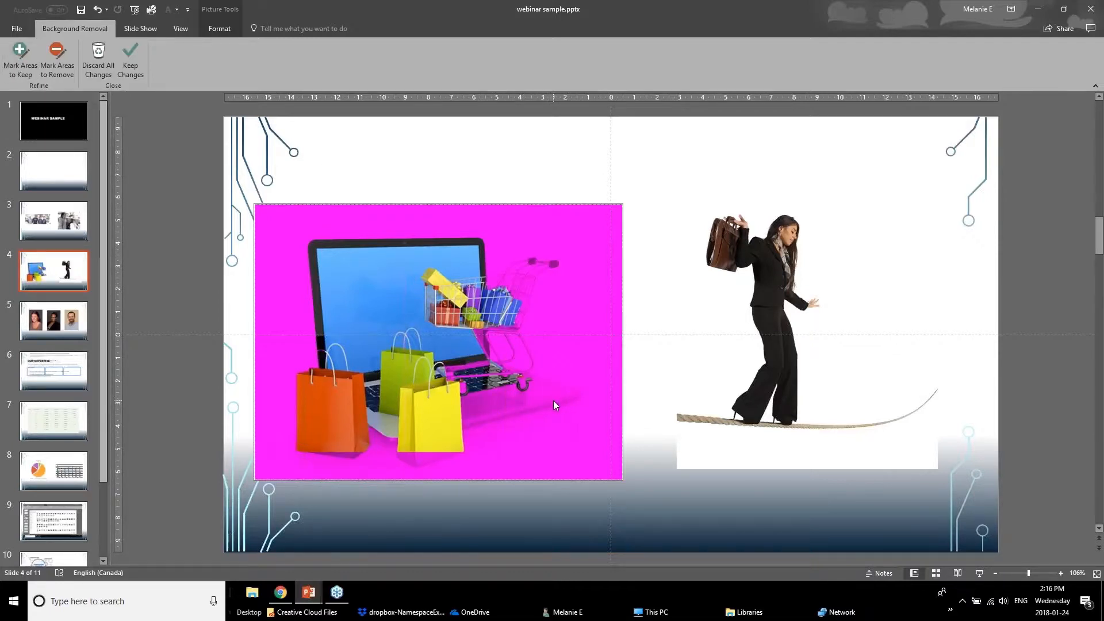
left_click(20, 75)
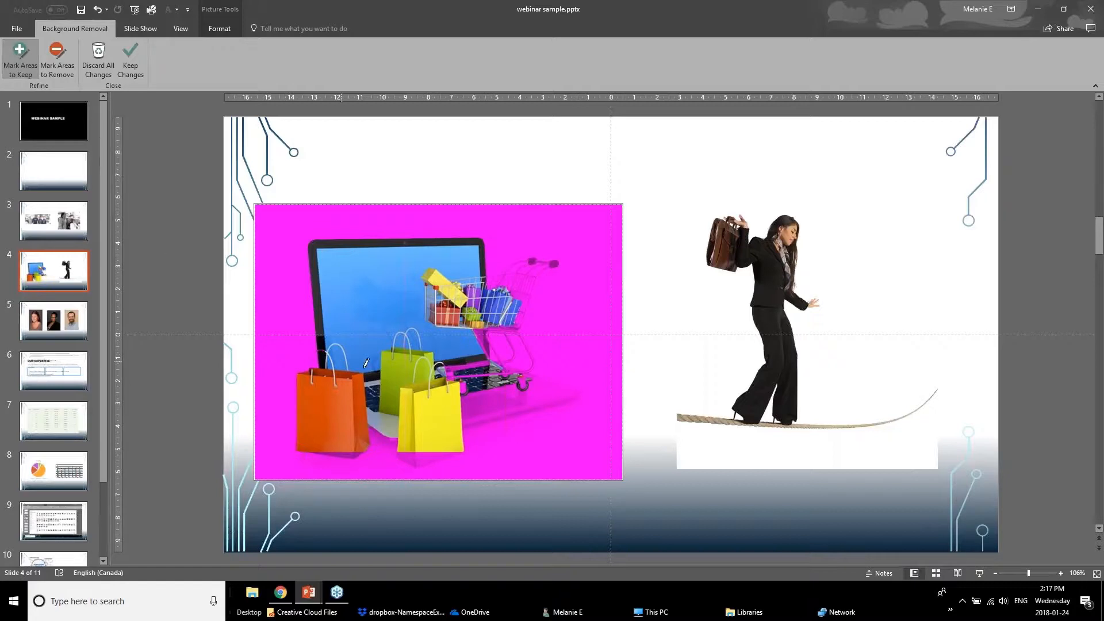
left_click_drag(541, 390, 467, 403)
mouse_move(528, 280)
left_mouse_down()
mouse_move(514, 348)
mouse_move(535, 365)
left_mouse_up()
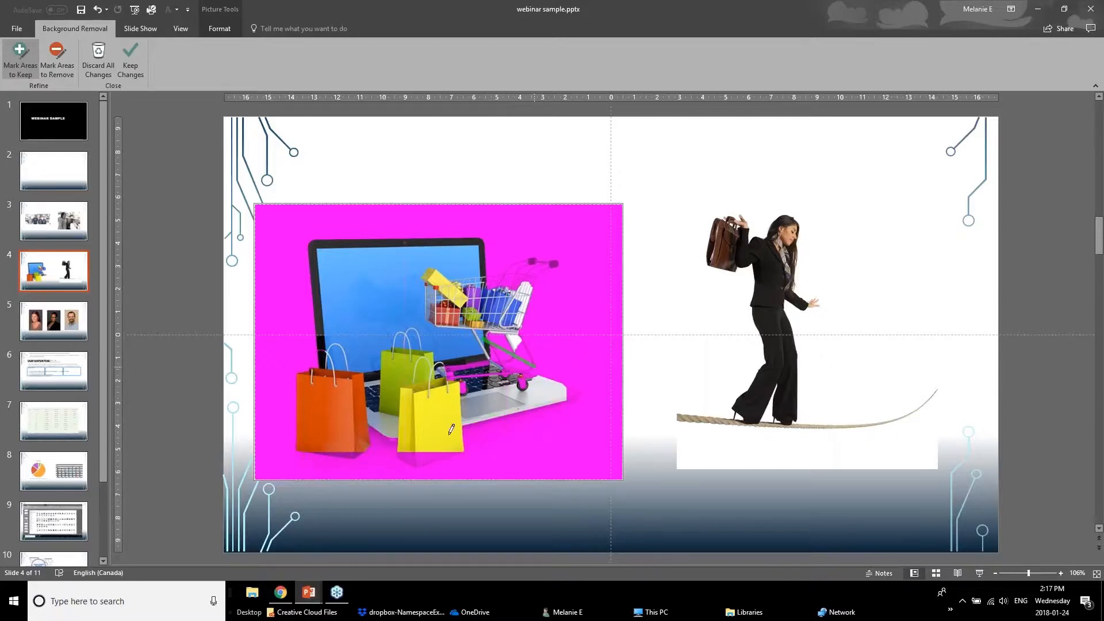
left_click_drag(431, 455, 408, 458)
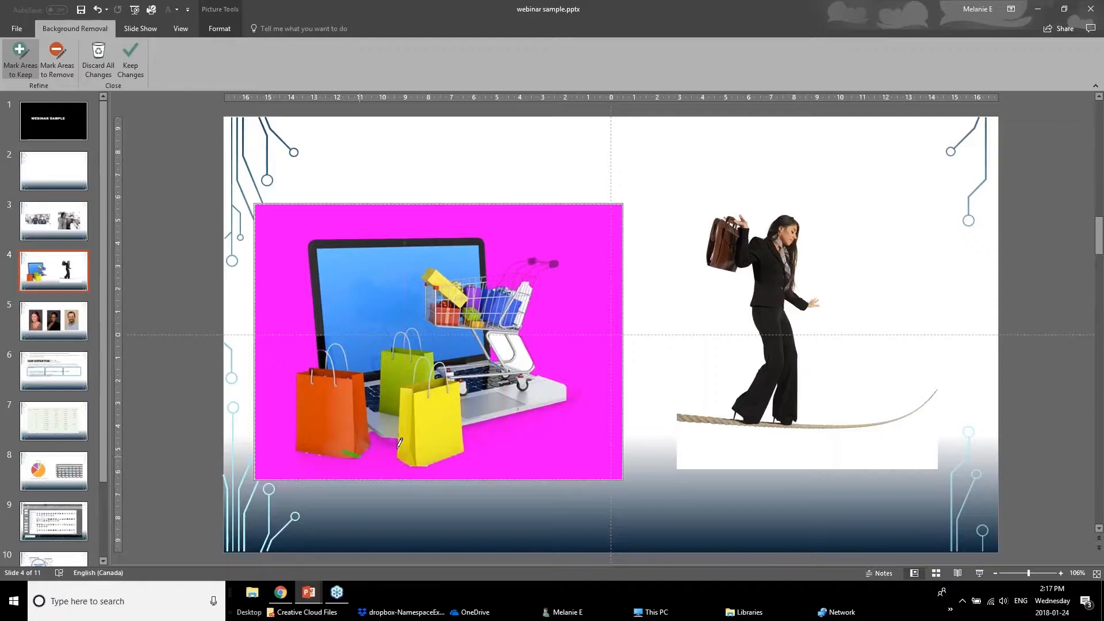
left_click_drag(396, 449, 371, 430)
Mark the laptop's front edge and corner to keep, apply the background removal, and move the picture slightly up on the slide.
left_click_drag(487, 429, 568, 409)
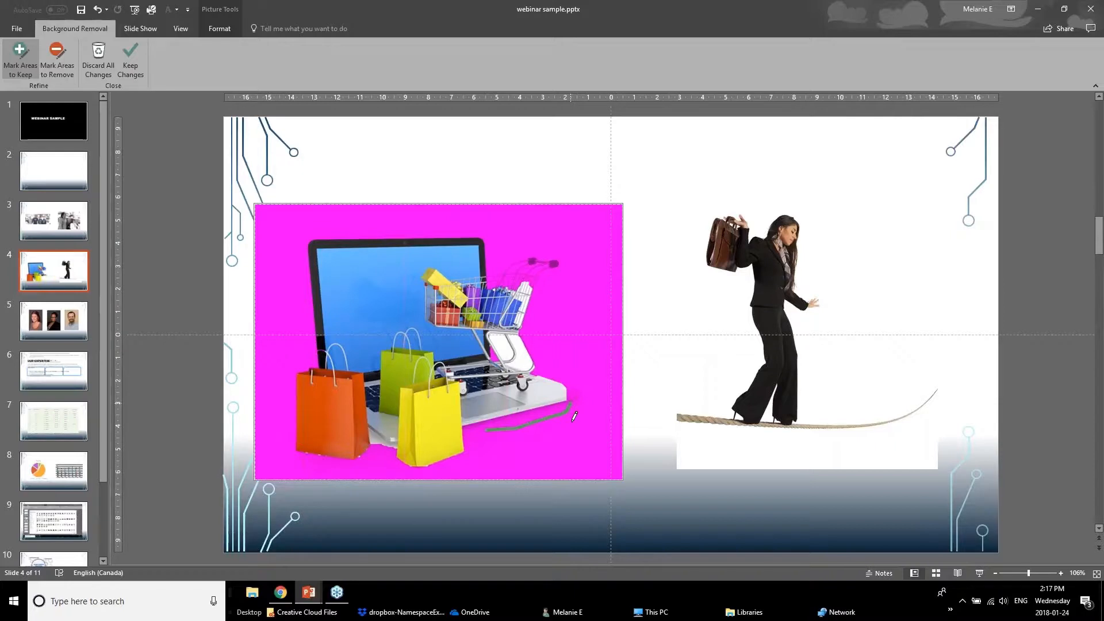
left_click_drag(581, 391, 586, 403)
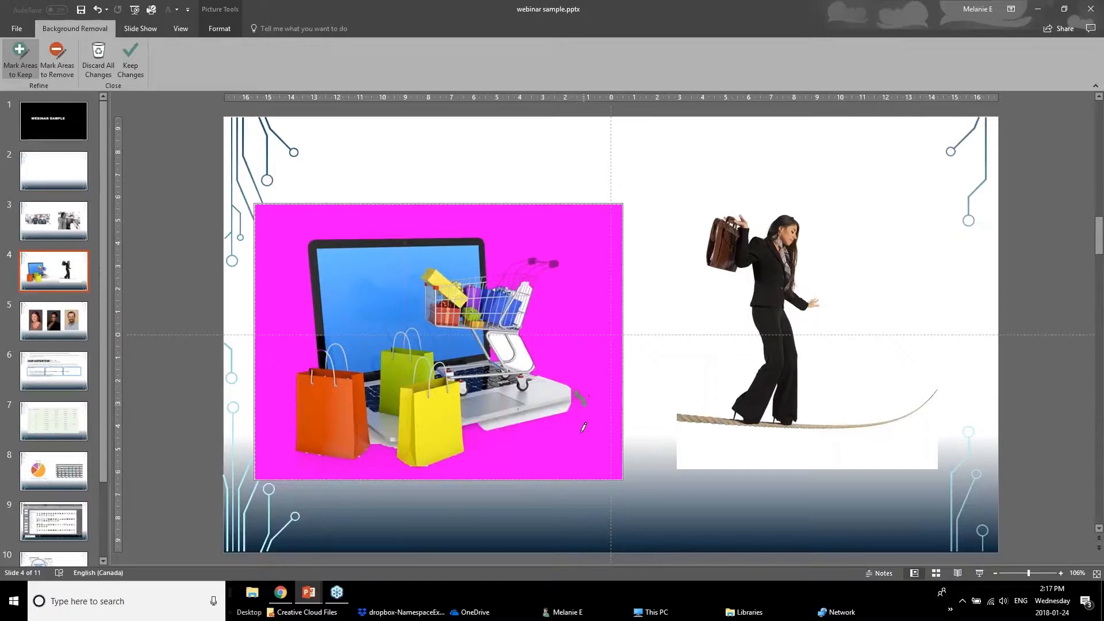
left_click_drag(535, 367, 551, 379)
left_click_drag(469, 430, 486, 430)
left_click(135, 69)
left_click_drag(414, 378, 410, 340)
left_click_drag(355, 267, 413, 346)
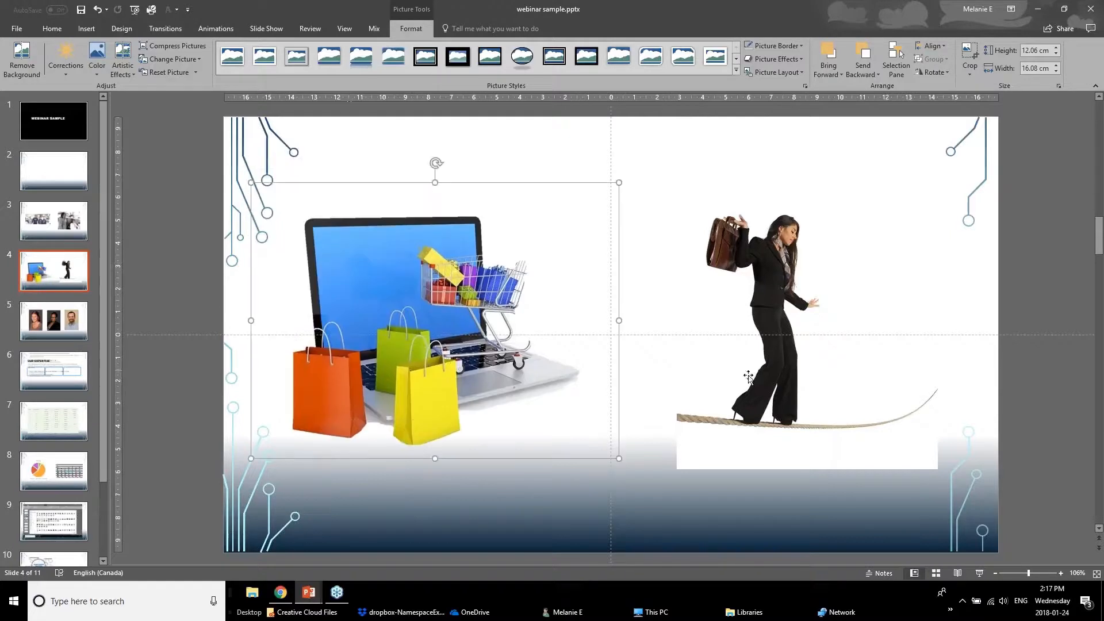
Remove the background of the tightrope picture, marking both ends of the rope as areas to keep.
left_click(762, 377)
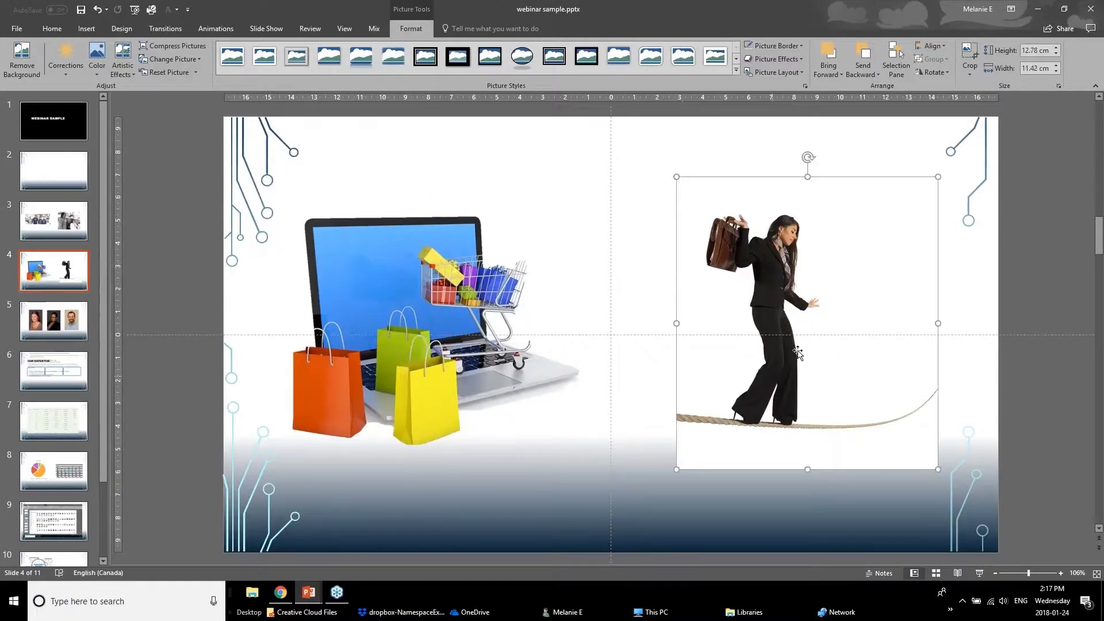
left_click(10, 60)
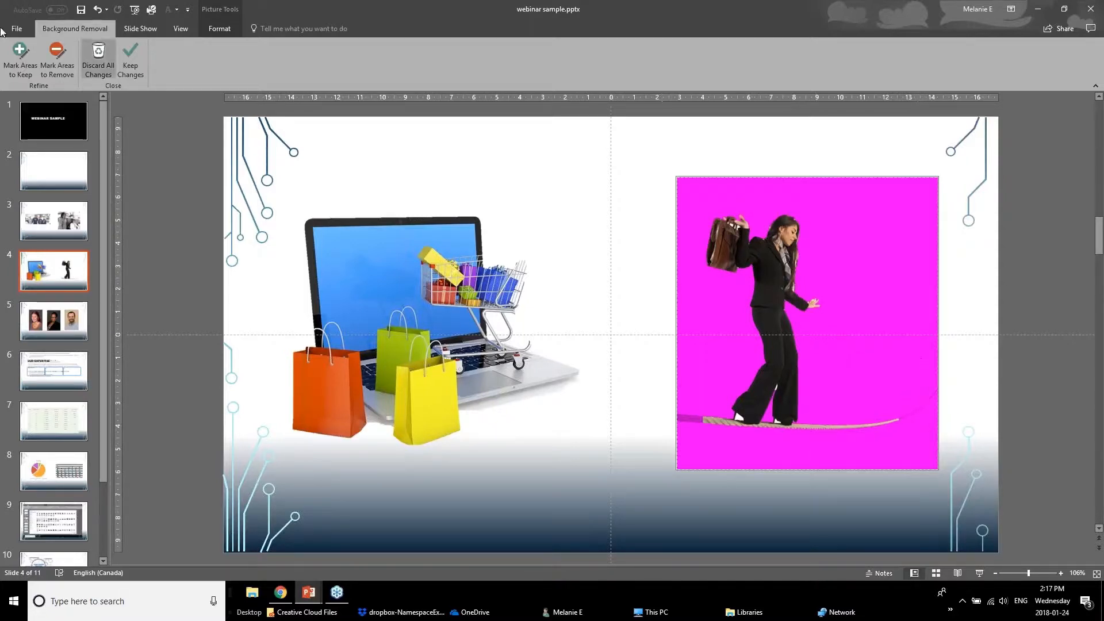
left_click(19, 57)
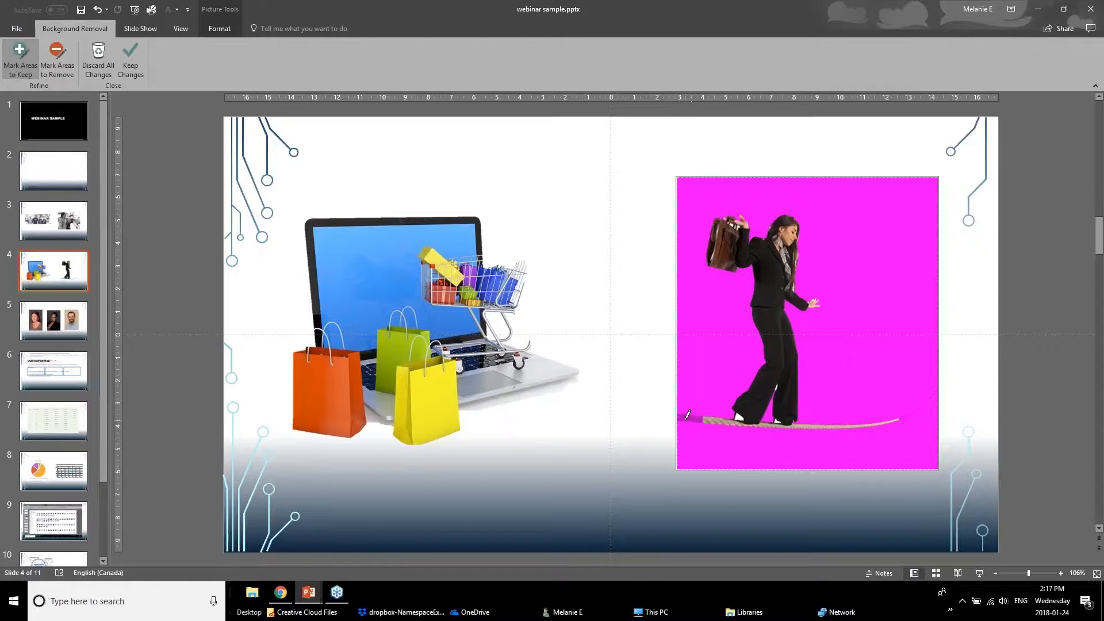
left_click_drag(685, 421, 715, 422)
left_click_drag(919, 411, 901, 417)
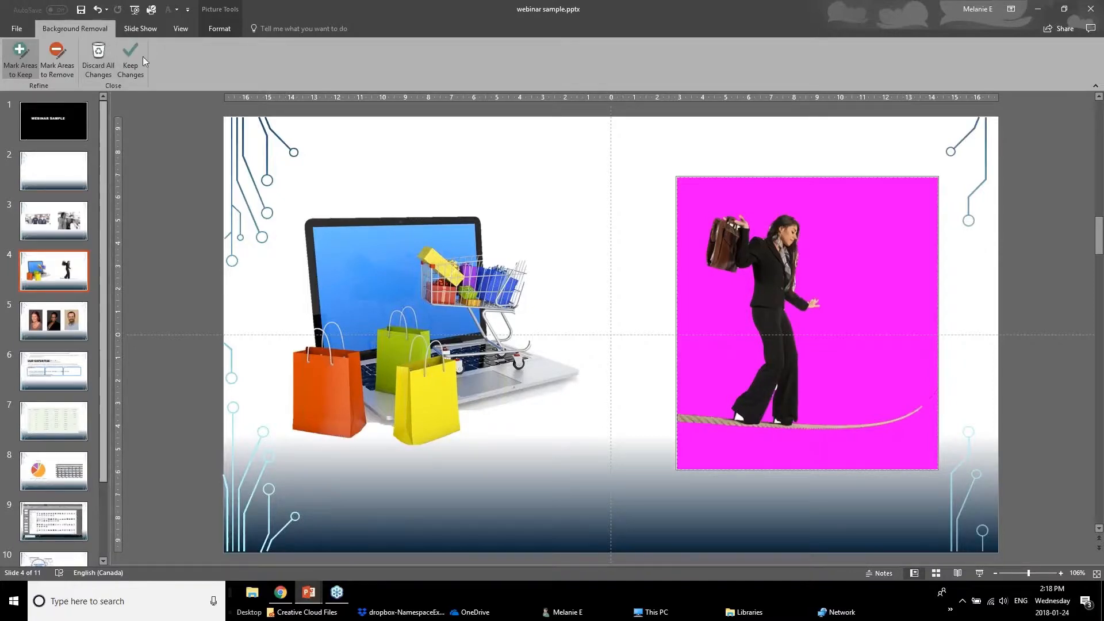
left_click(124, 59)
Move the tightrope picture beside the laptop, bring it forward, and reposition it on the right half of the slide.
left_click_drag(787, 340, 574, 347)
key("Escape")
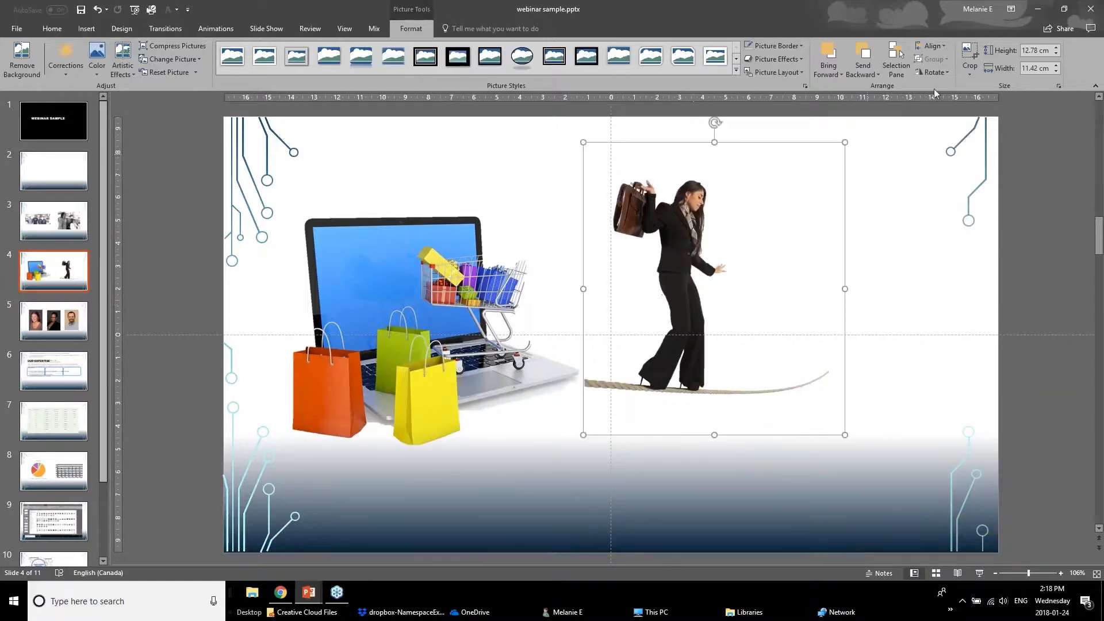
left_click(828, 72)
left_click(829, 88)
left_click_drag(697, 311, 768, 318)
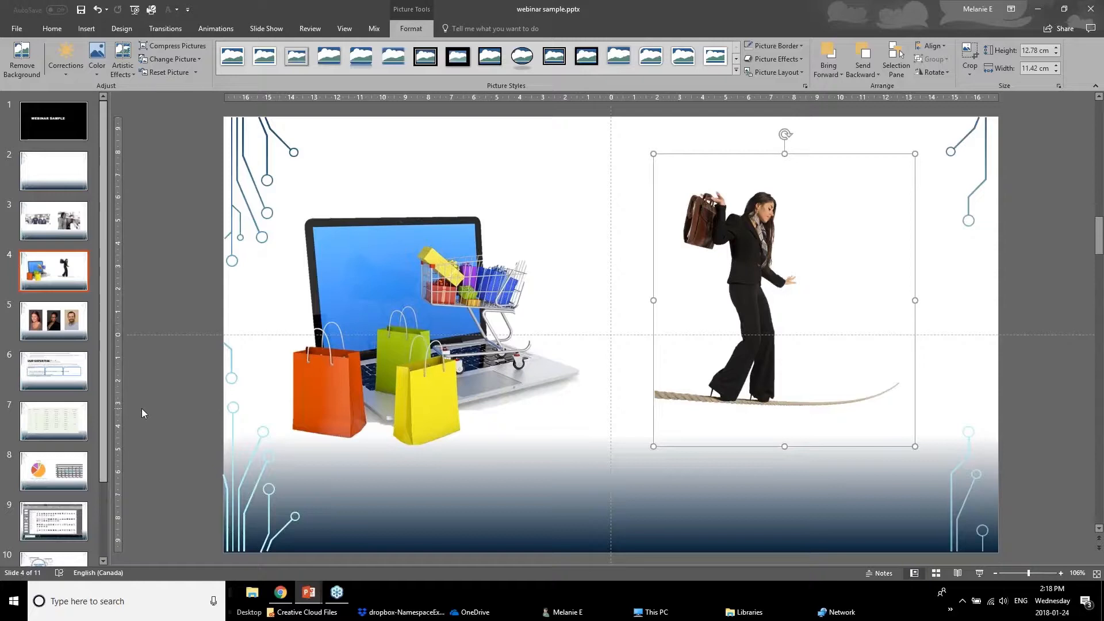
Open slide 5 and select each of the three portrait photos in turn to examine them.
left_click(40, 323)
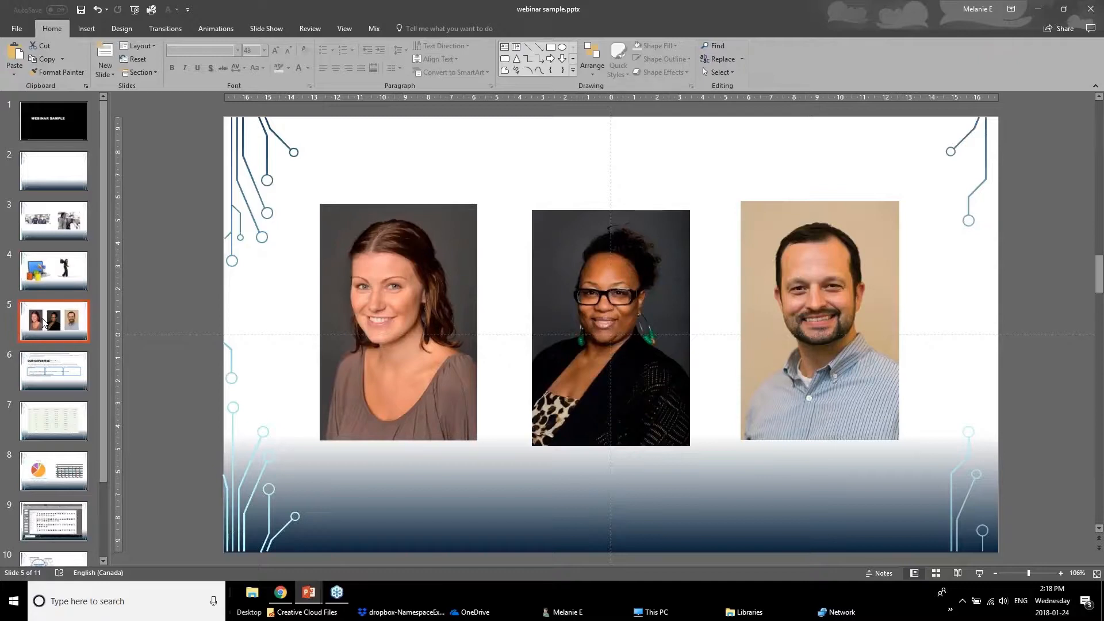
left_click(334, 344)
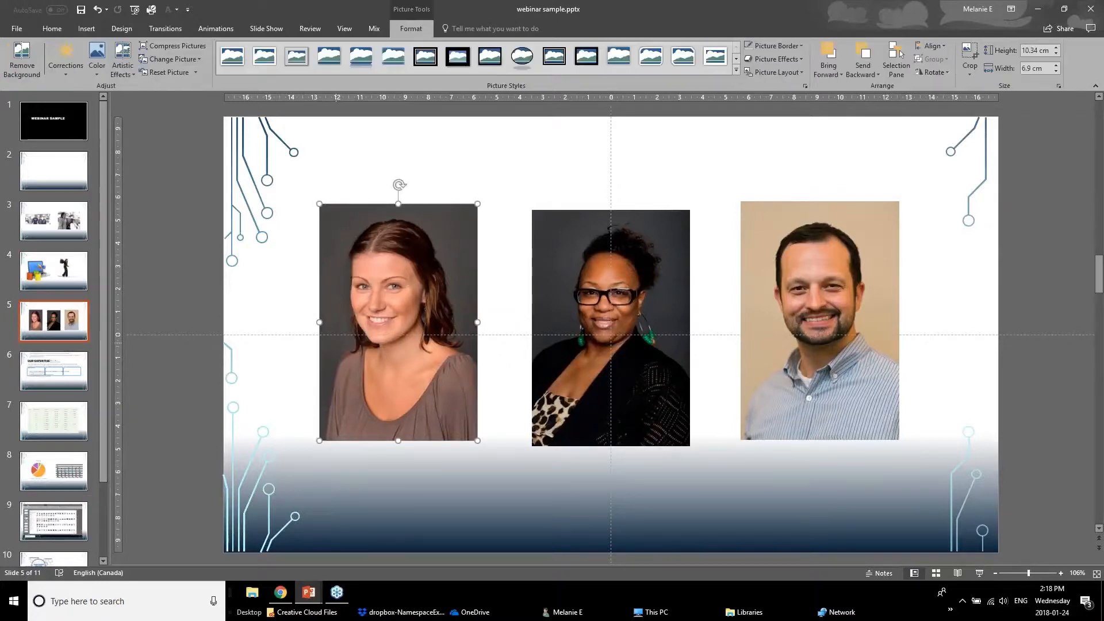
left_click(569, 355)
left_click(750, 361)
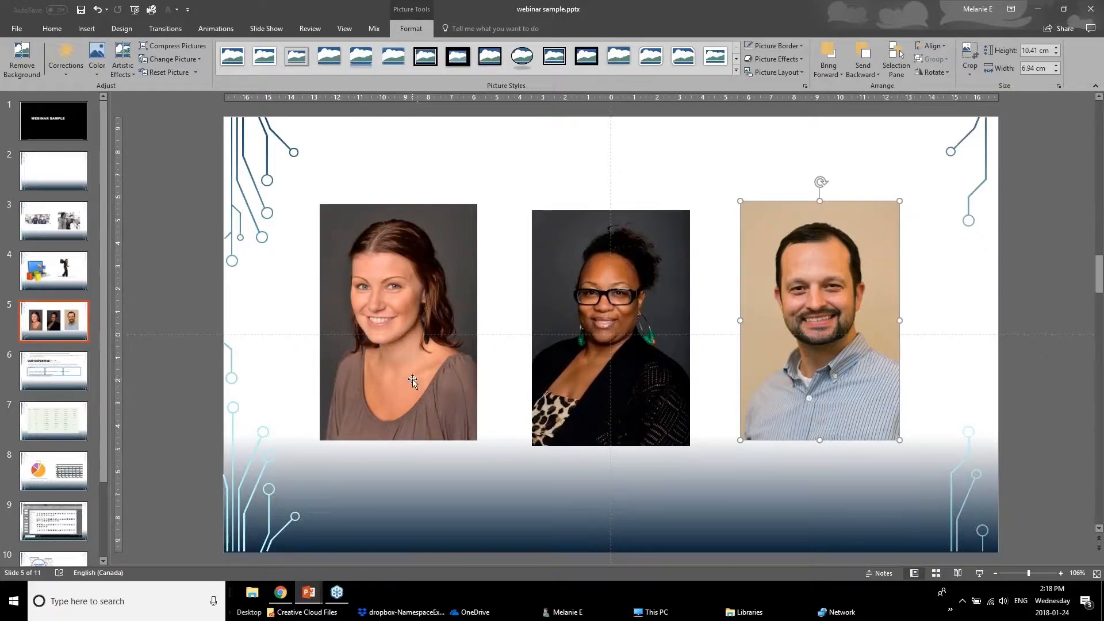
Crop the left portrait on slide 5 to an oval shape.
left_click(436, 348)
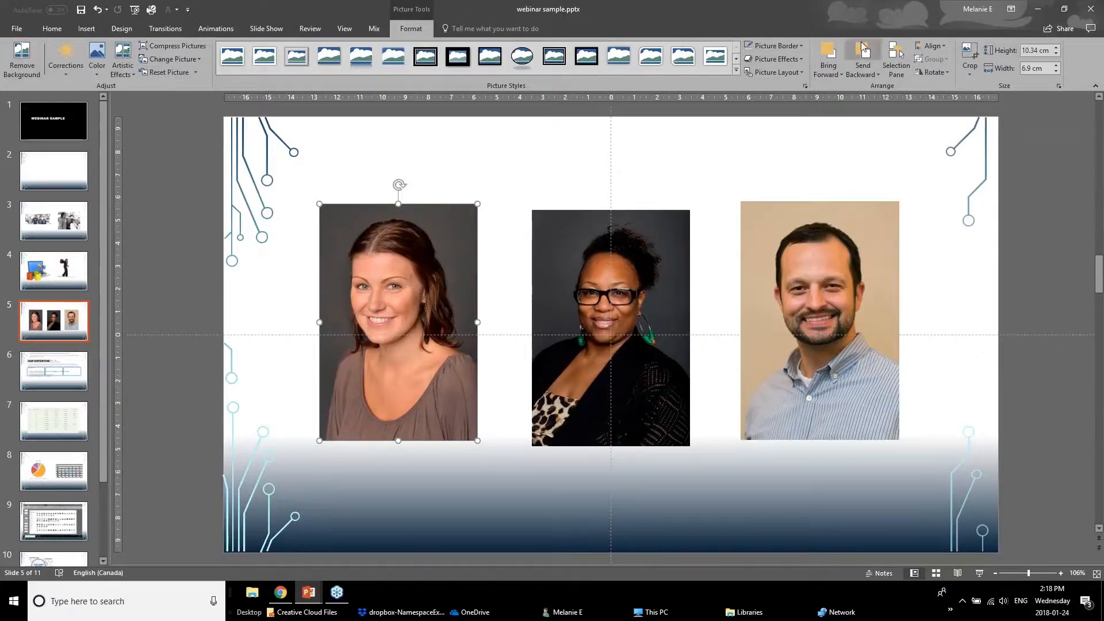
left_click(972, 51)
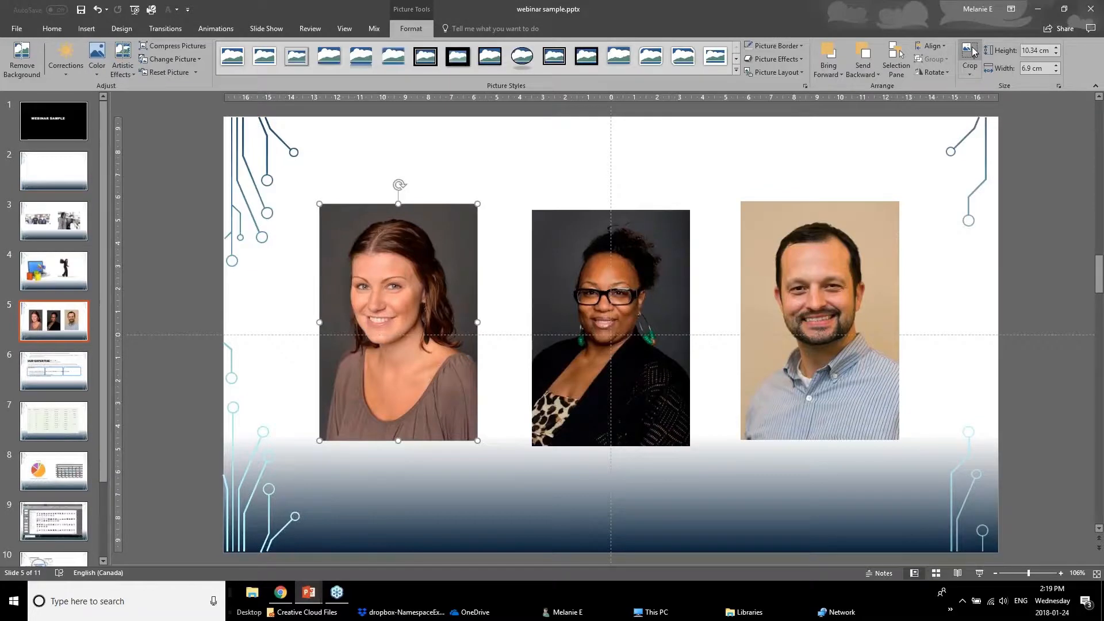
left_click(973, 77)
mouse_move(979, 103)
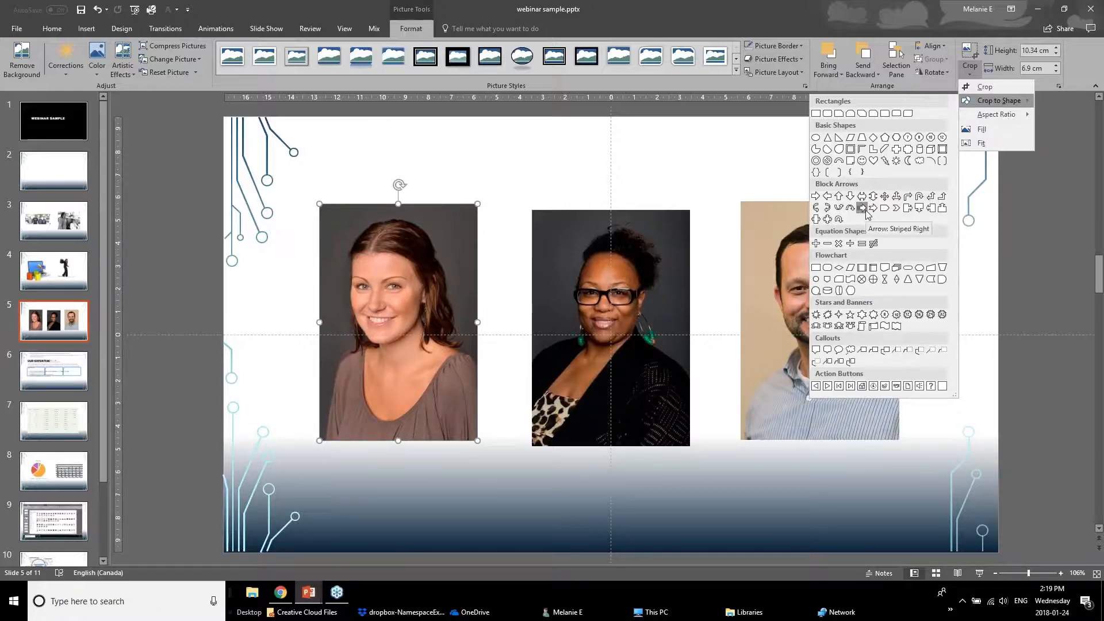
left_click(819, 138)
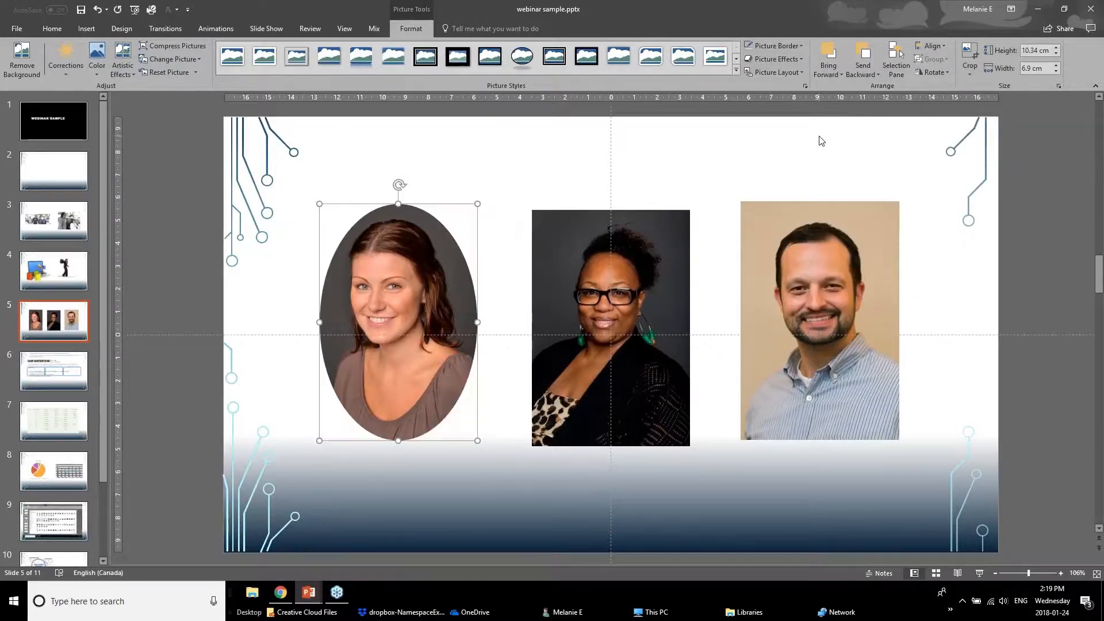
Crop the oval portrait closely around the face to about 6.11 cm high by 5.48 cm wide, and move it slightly down.
left_click(970, 51)
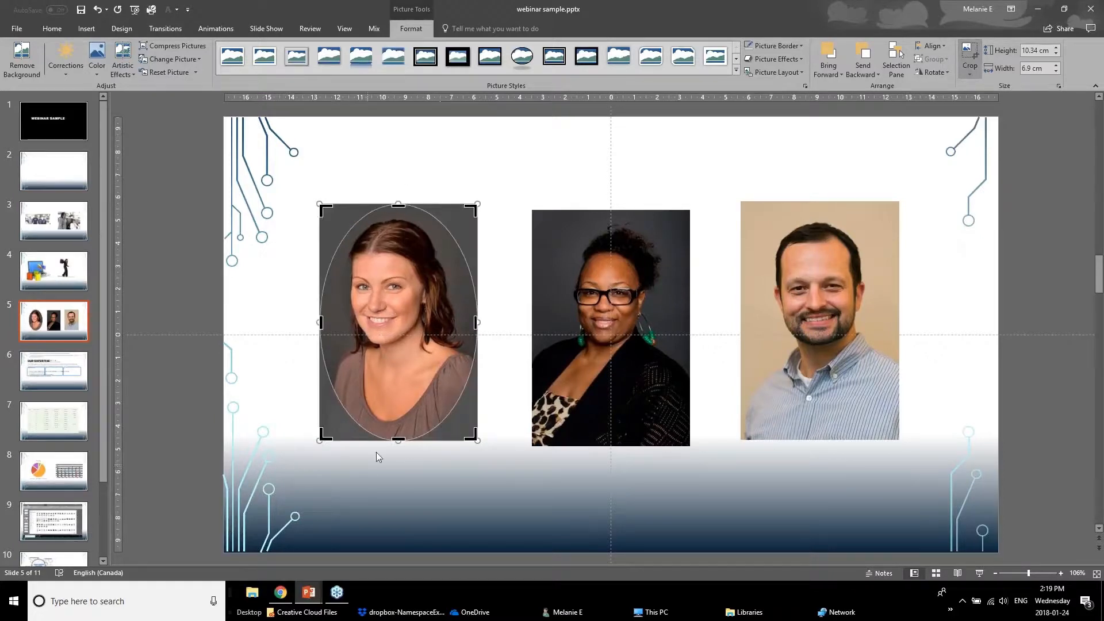
left_click_drag(398, 442, 398, 372)
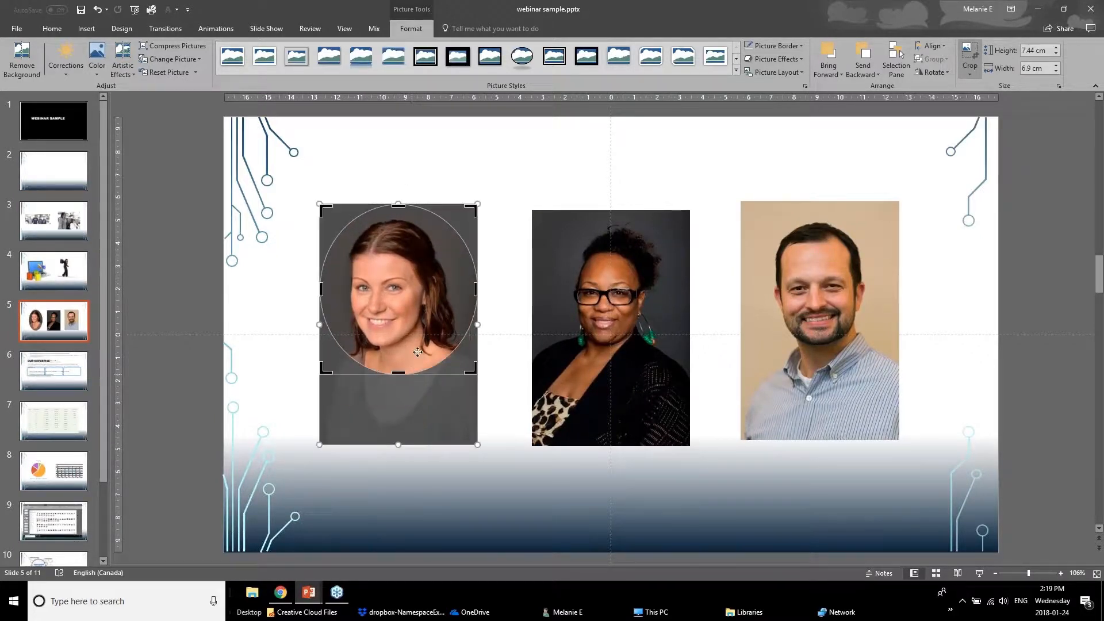
left_click_drag(400, 207, 402, 221)
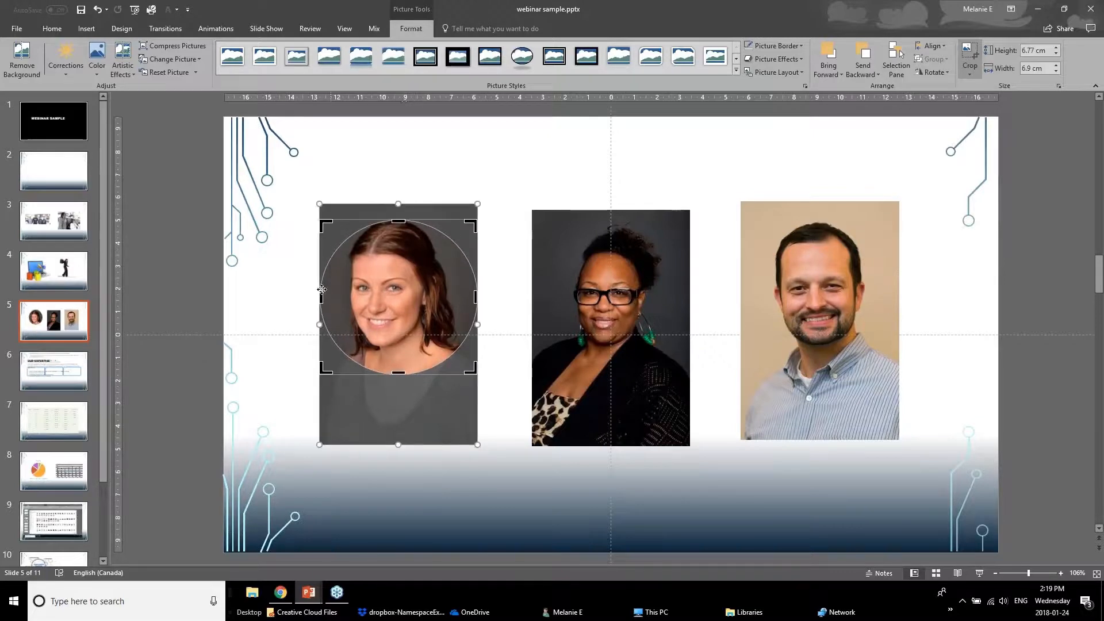
left_click_drag(322, 292, 330, 295)
left_click_drag(469, 301, 461, 300)
left_click_drag(452, 293, 453, 293)
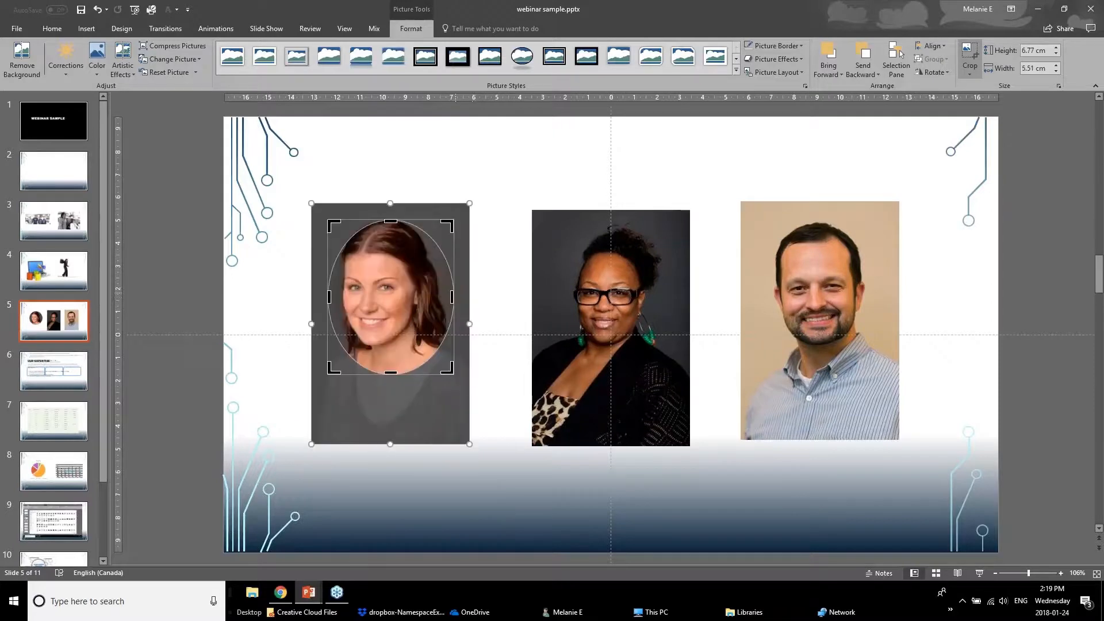
left_click_drag(453, 372, 453, 360)
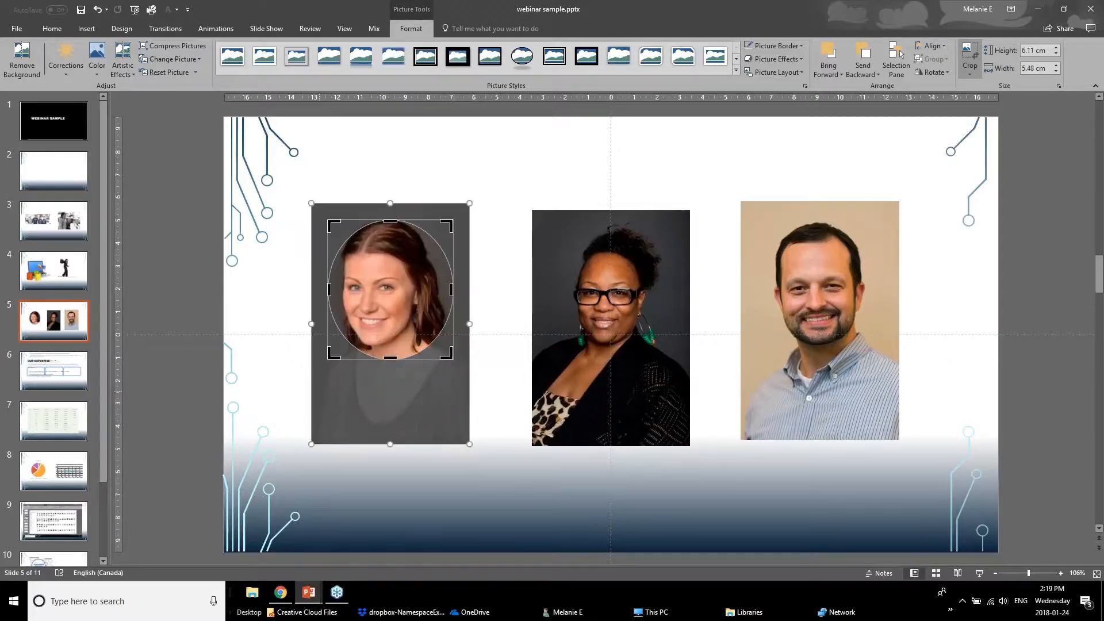
left_click(289, 401)
left_click(375, 315)
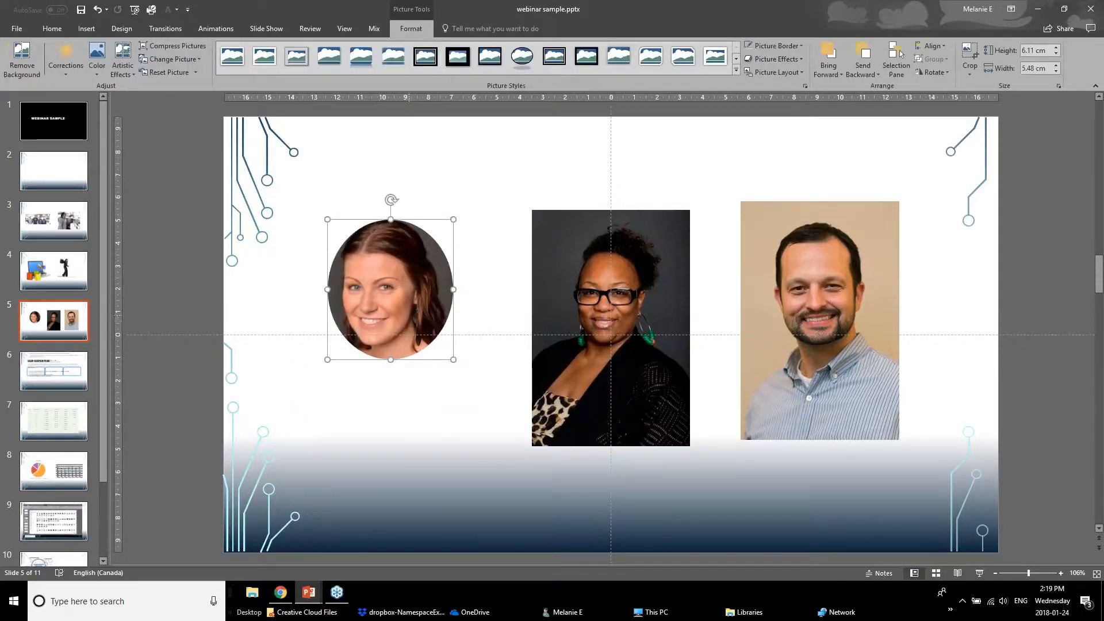
left_click_drag(412, 315, 407, 327)
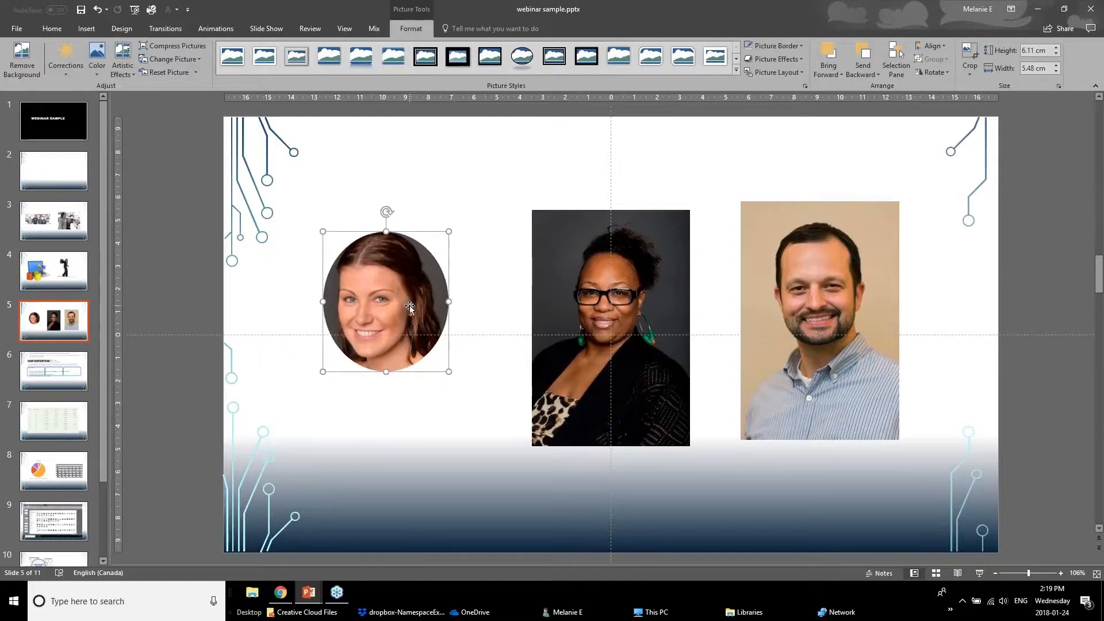
left_click(401, 414)
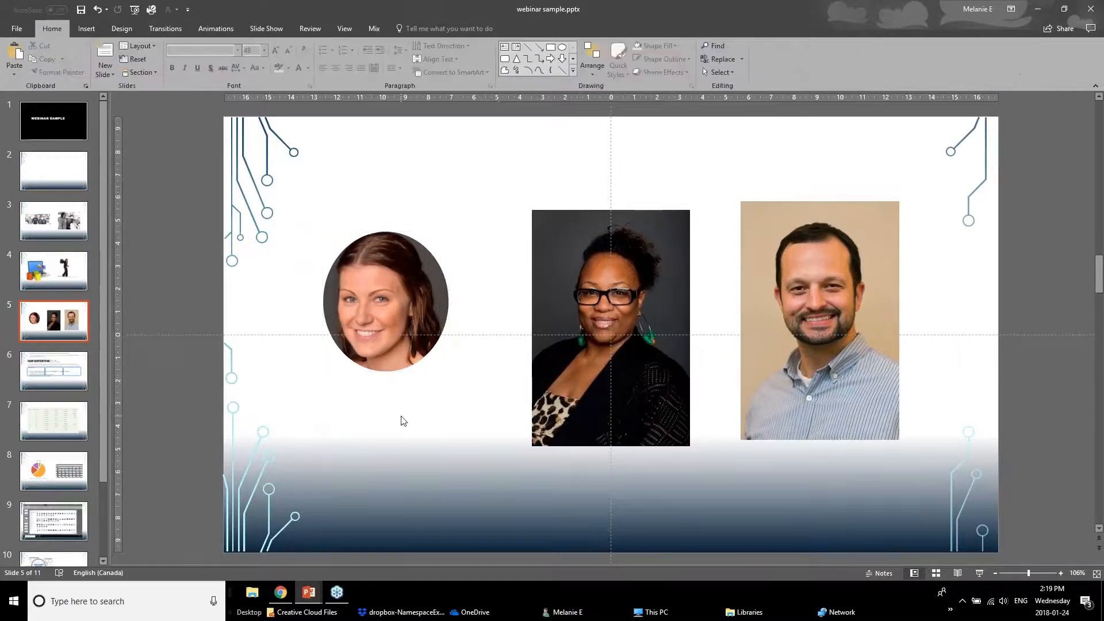
Copy the left portrait's oval shape to the middle and right portraits with Format Painter.
left_click(428, 319)
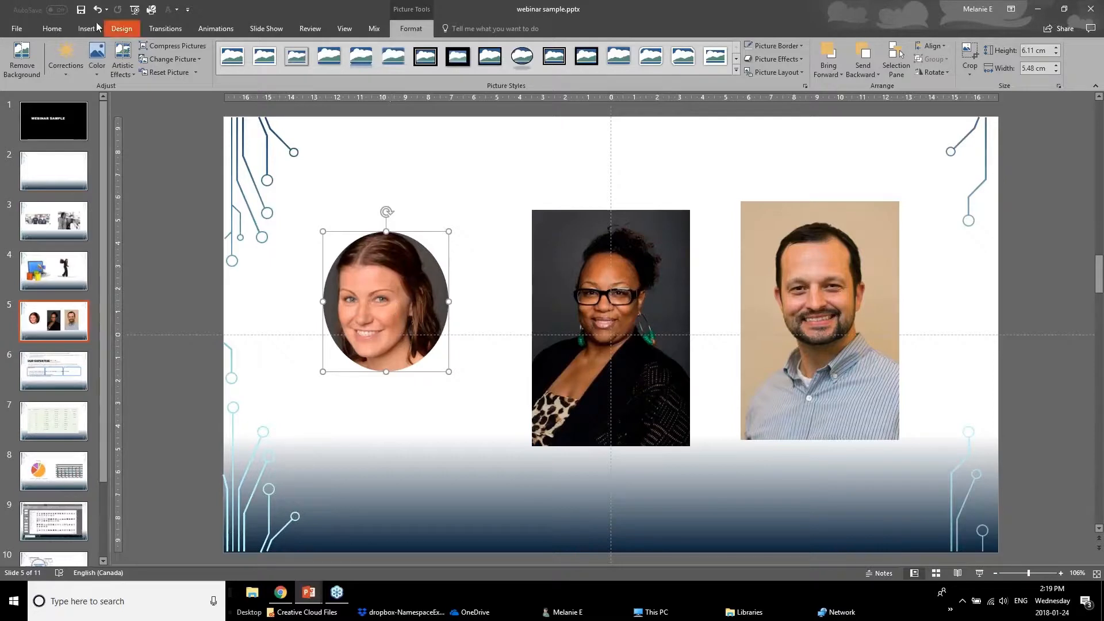
left_click(52, 28)
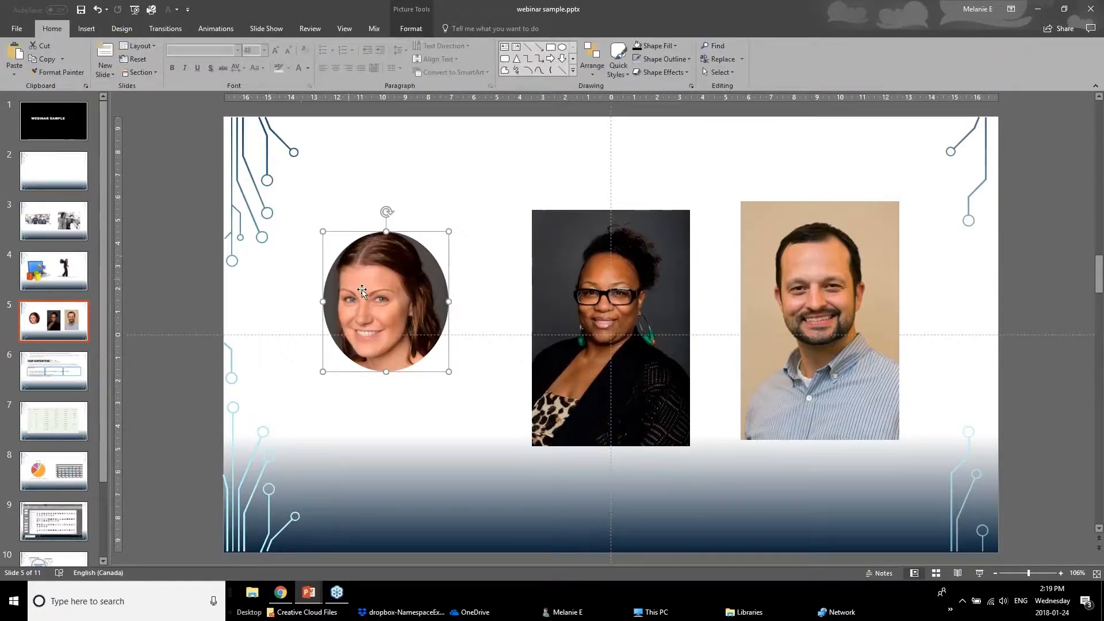
left_click(62, 72)
left_click(595, 242)
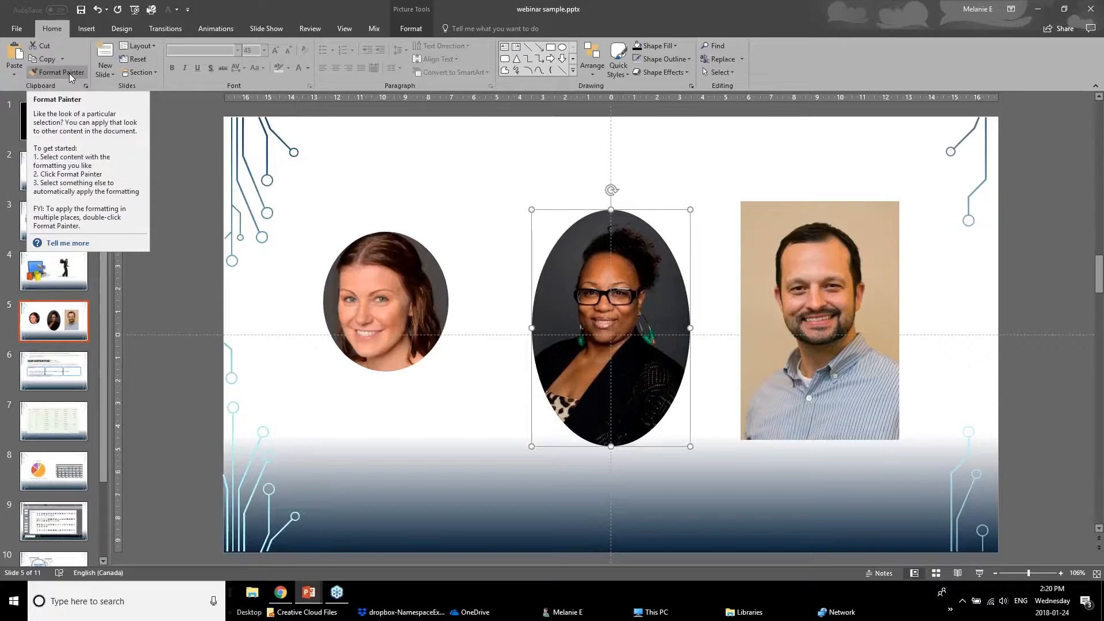
left_click(380, 302)
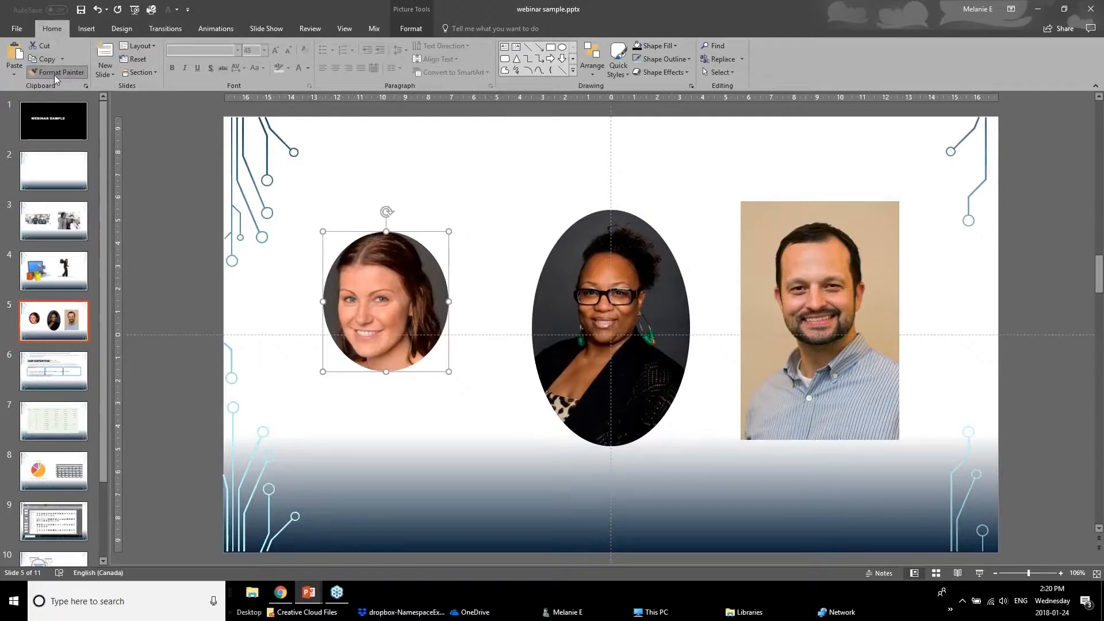
left_click(798, 295)
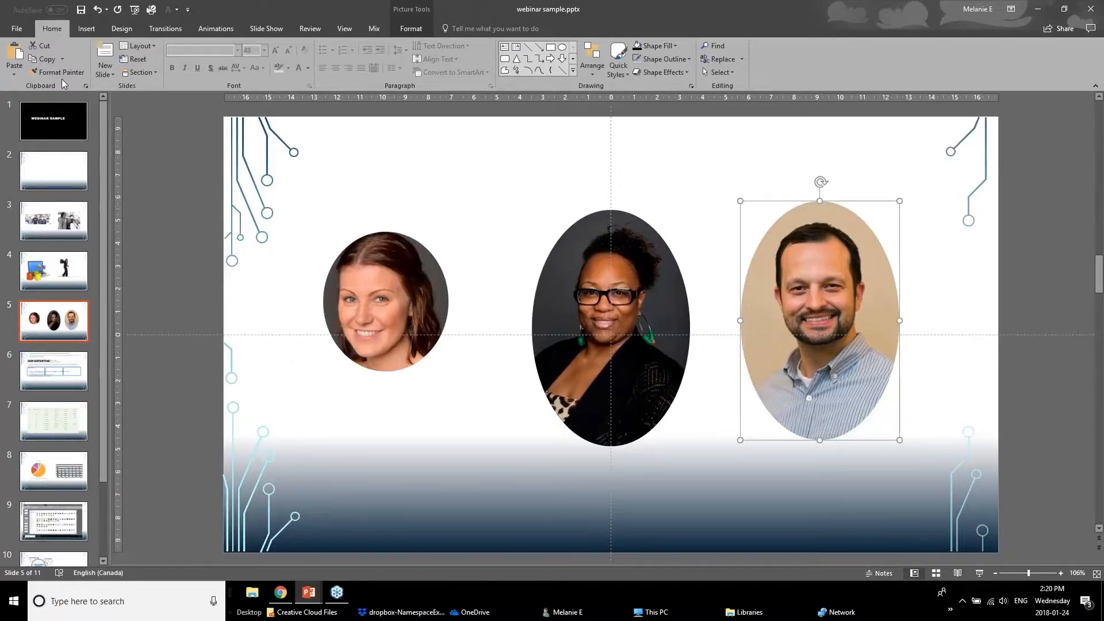
Switch to the Powerpoint Webinar January 2018 v1 presentation and look through slides 8 to 10, ending on Cropping & Framing.
key("shift+Tab")
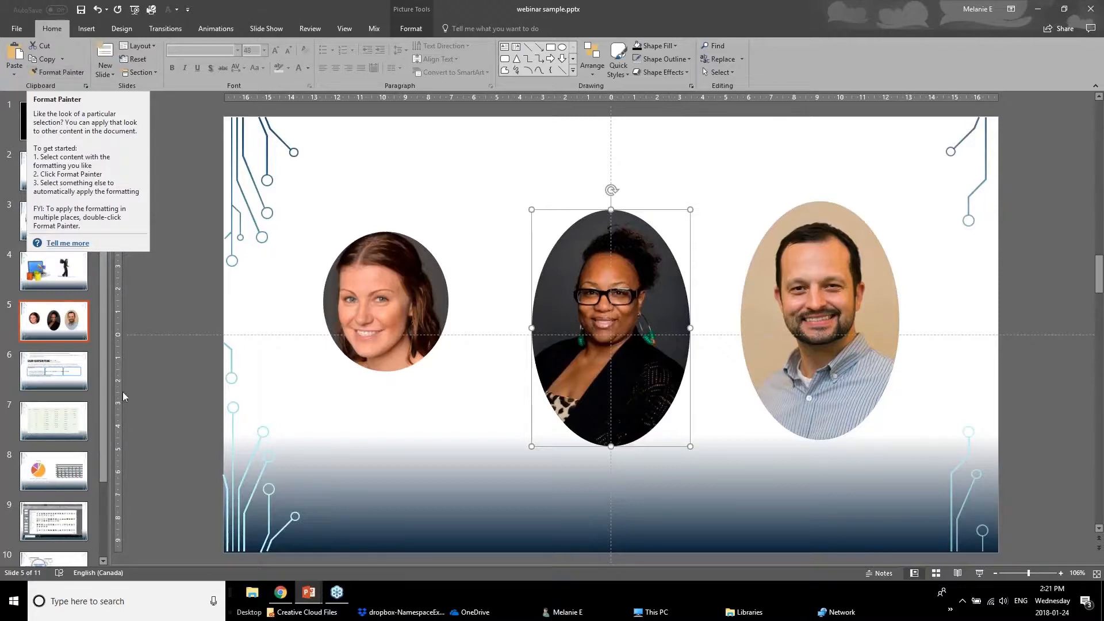
left_click(342, 471)
left_click(311, 595)
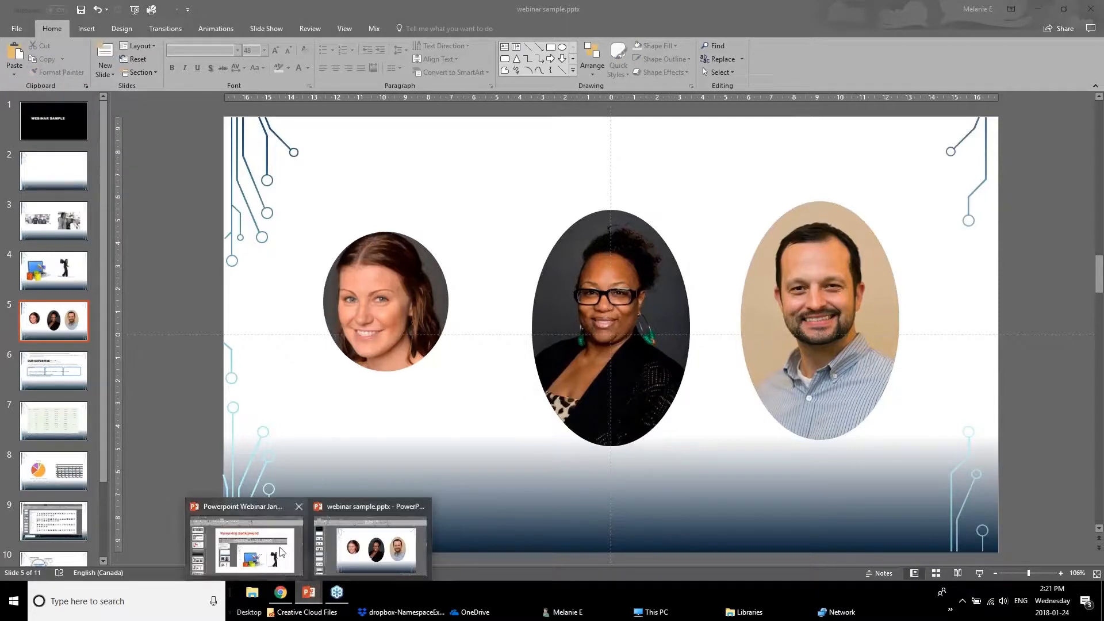
left_click(281, 551)
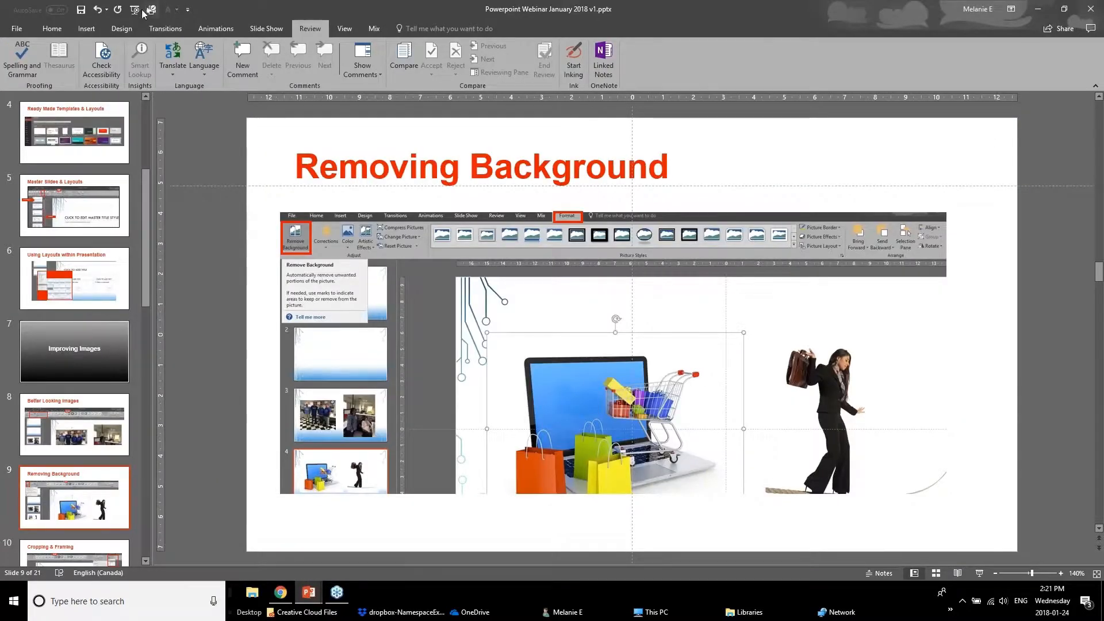
left_click(104, 435)
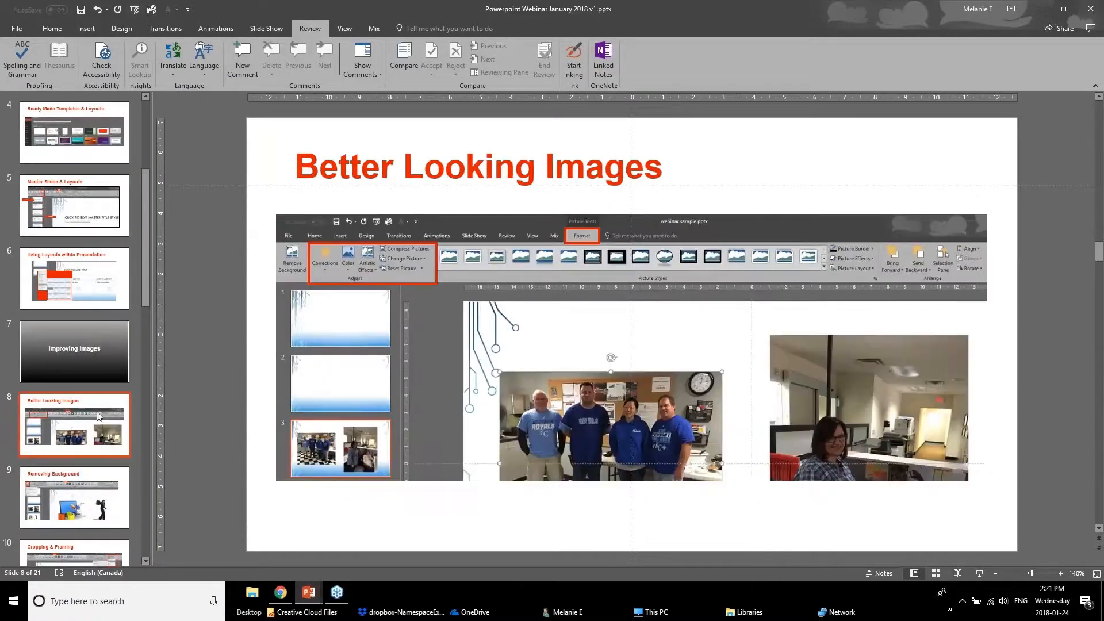
scroll(99, 428, "down", 1)
scroll(97, 425, "down", 2)
left_click(98, 425)
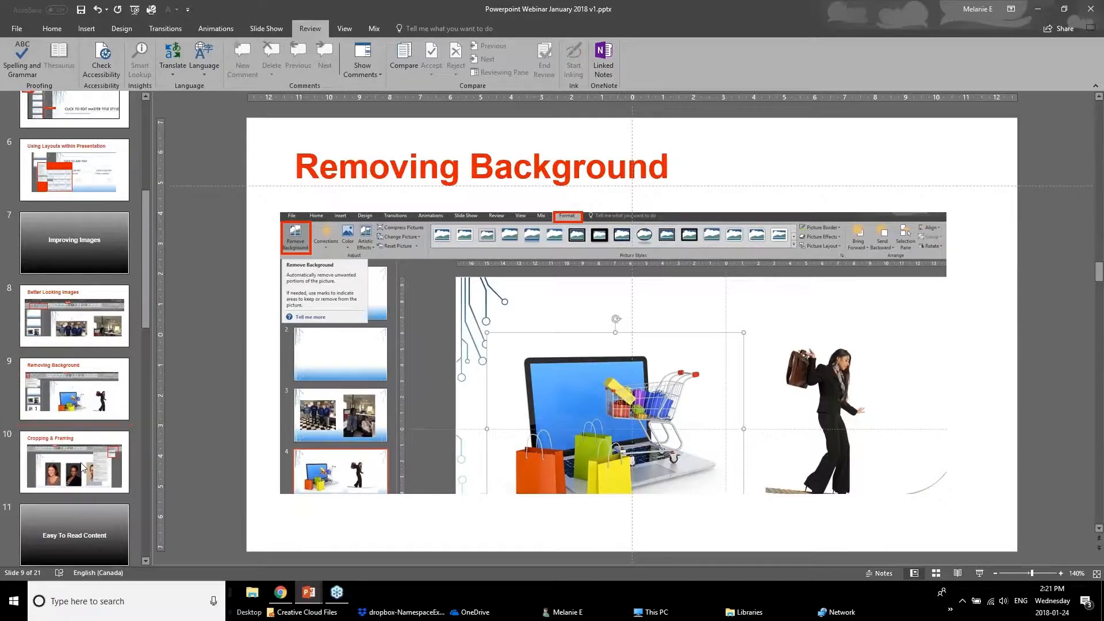
scroll(72, 435, "down", 2)
key("Down")
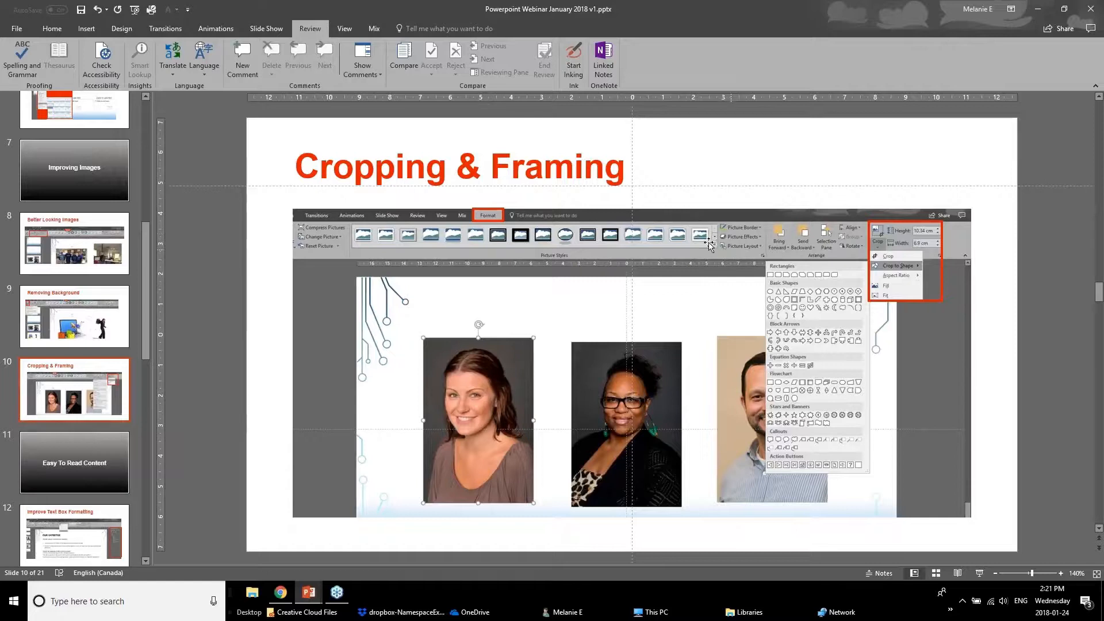
Switch back to the webinar sample presentation with the three oval portraits on slide 5.
left_click(311, 593)
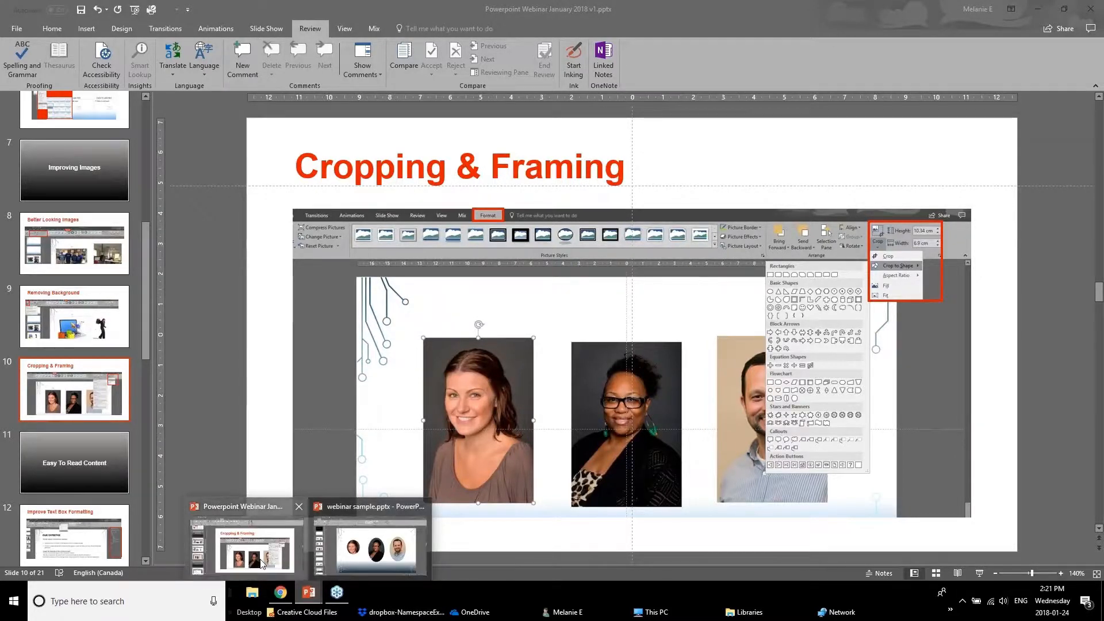
left_click(282, 546)
left_click(308, 592)
left_click(374, 540)
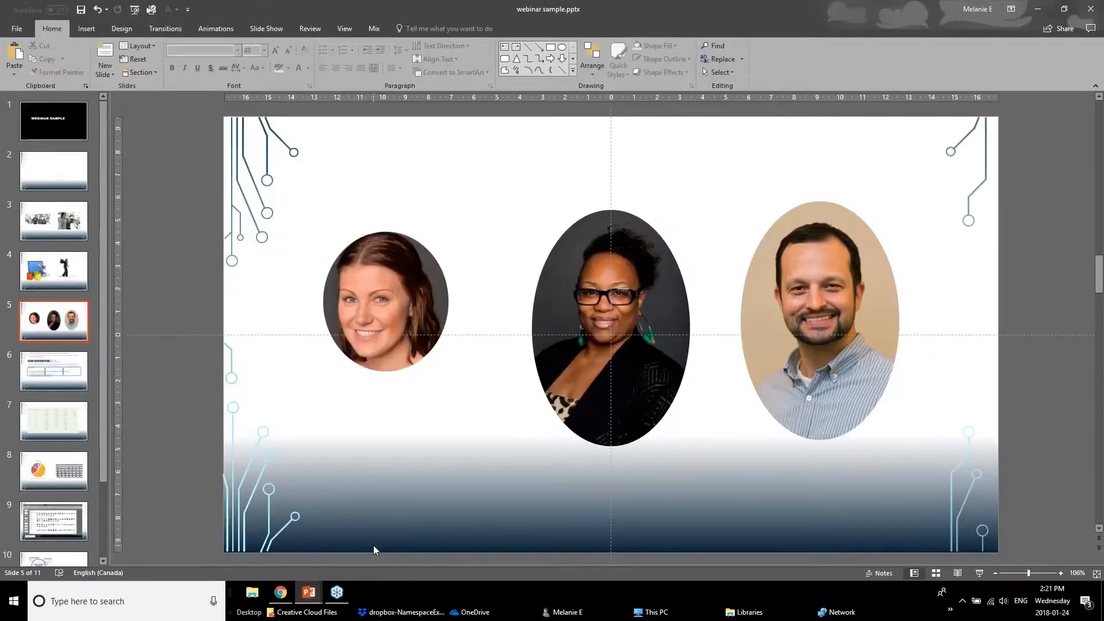
Apply the tilted white-framed picture style with a shadow to the left portrait on slide 5.
left_click(357, 319)
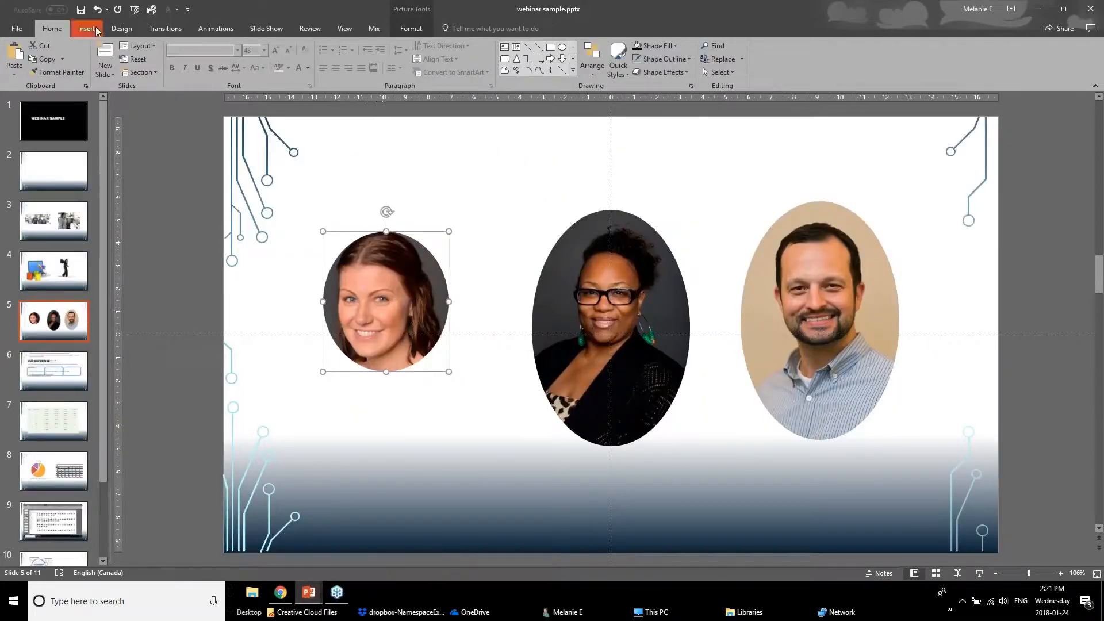
left_click(411, 27)
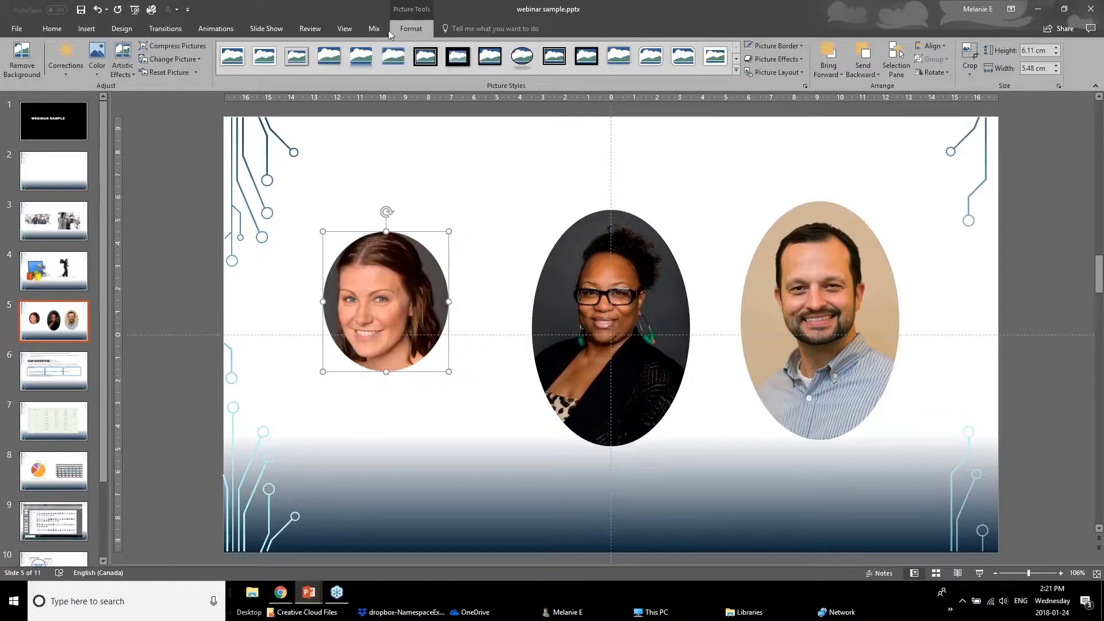
left_click(736, 71)
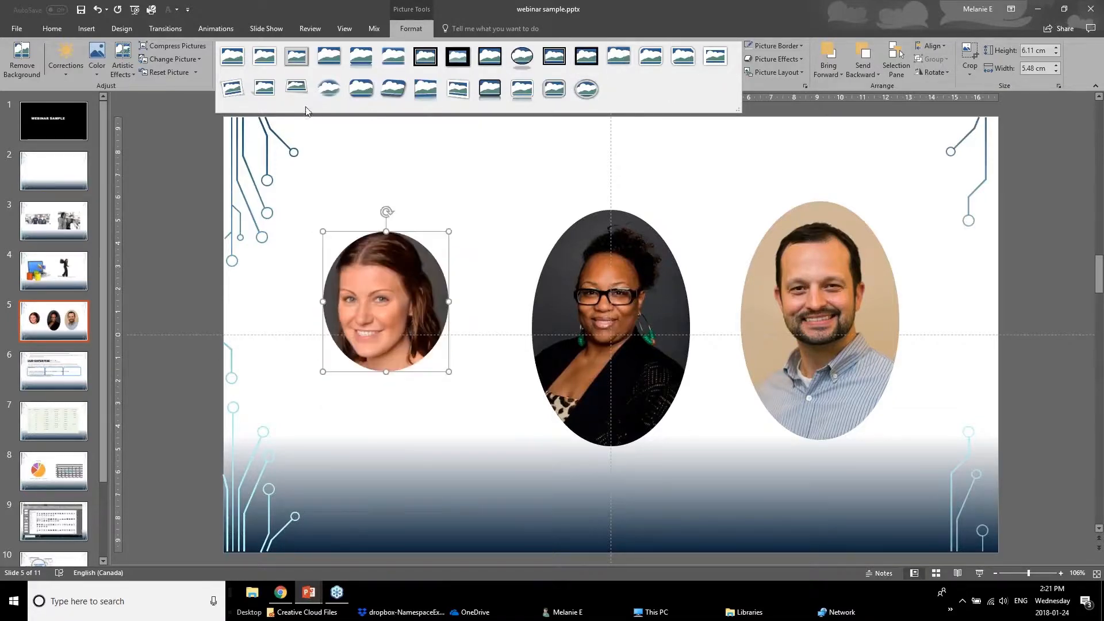
left_click(240, 84)
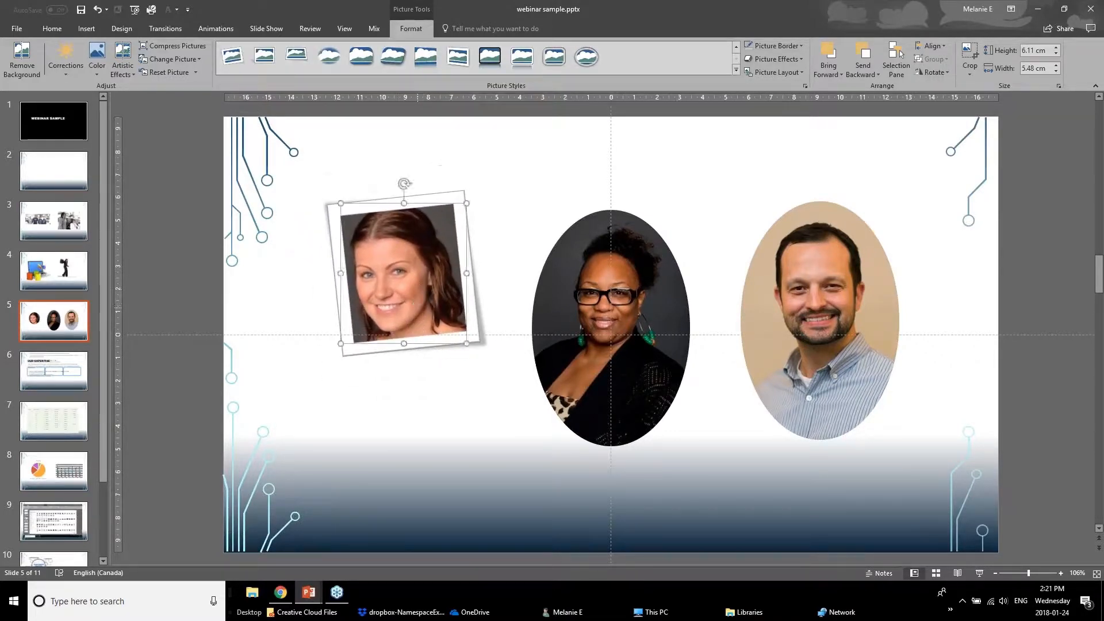
left_click(220, 341)
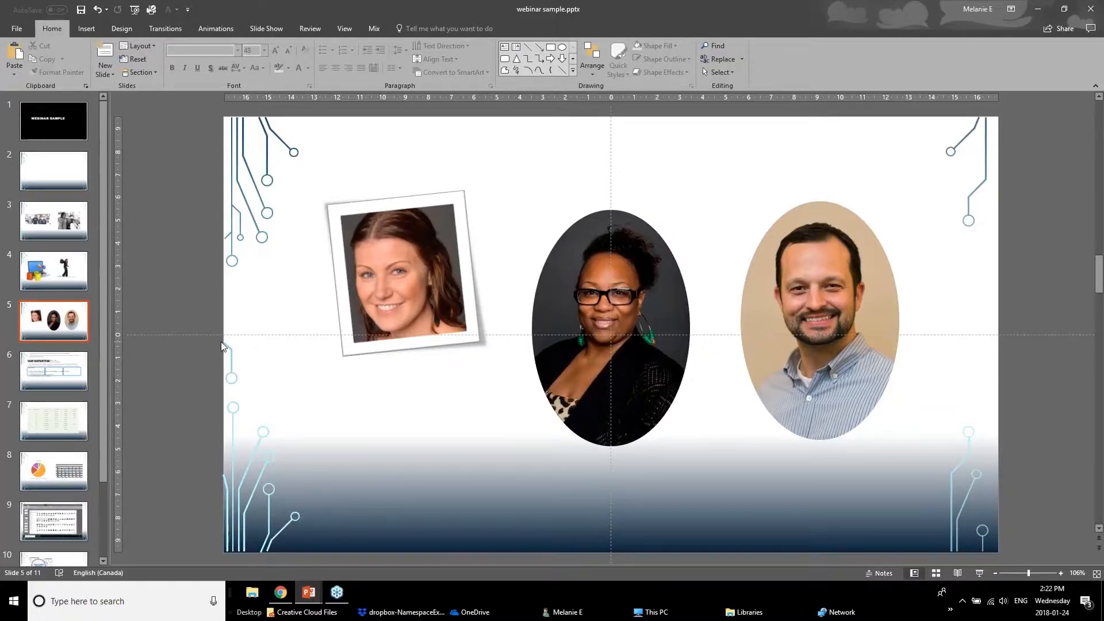
Examine the picture border options and preview the shadow effects on the middle portrait without applying any.
left_click(580, 284)
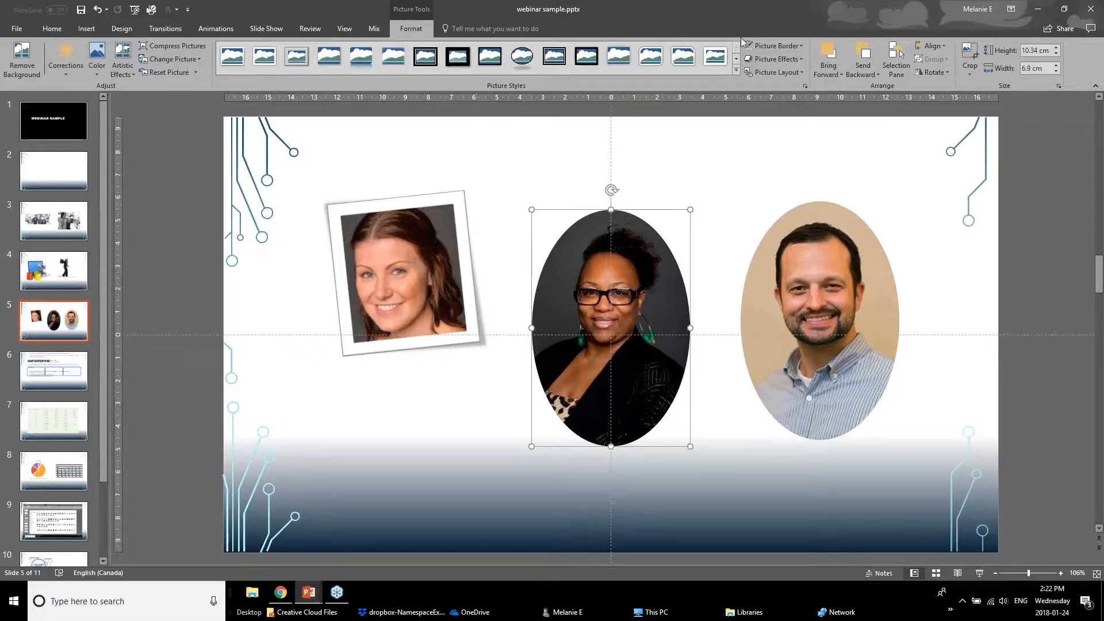
left_click(775, 46)
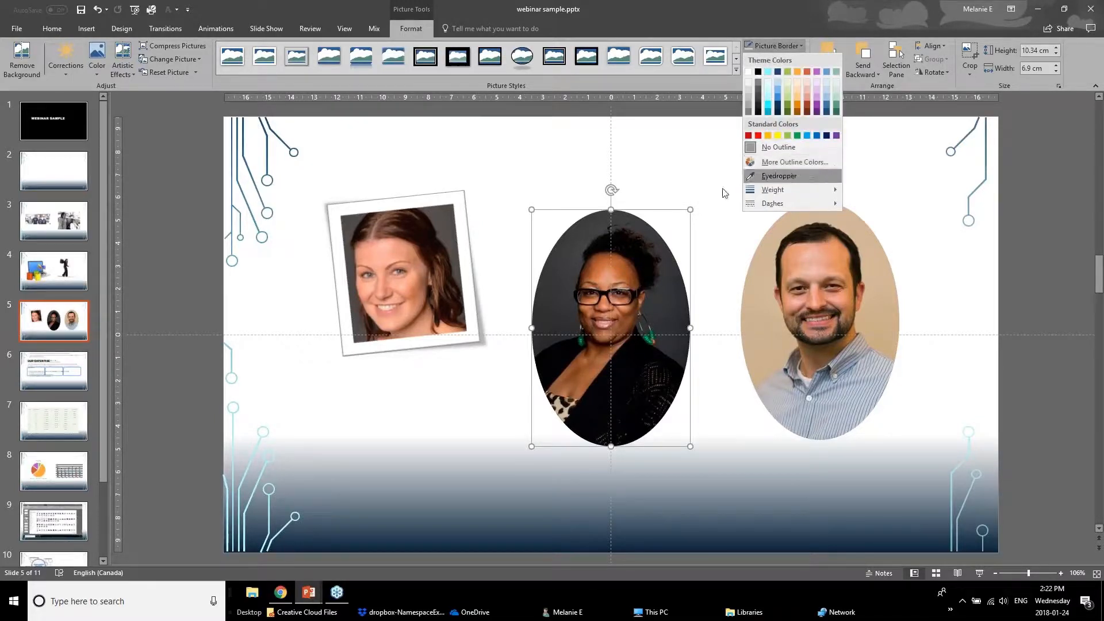
left_click(693, 169)
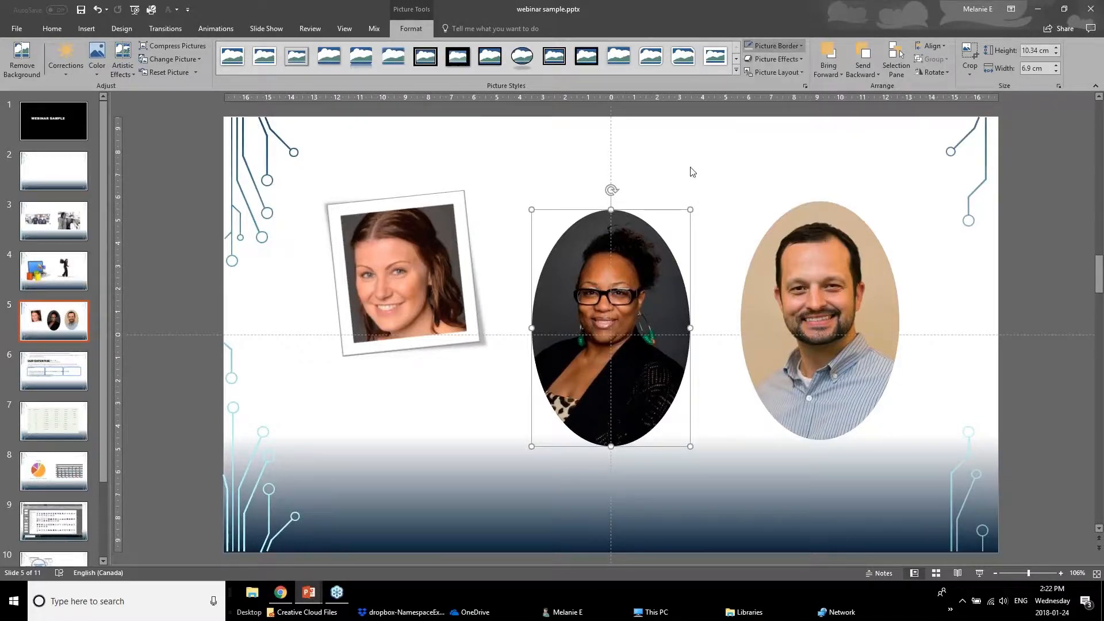
left_click(781, 47)
left_click(797, 45)
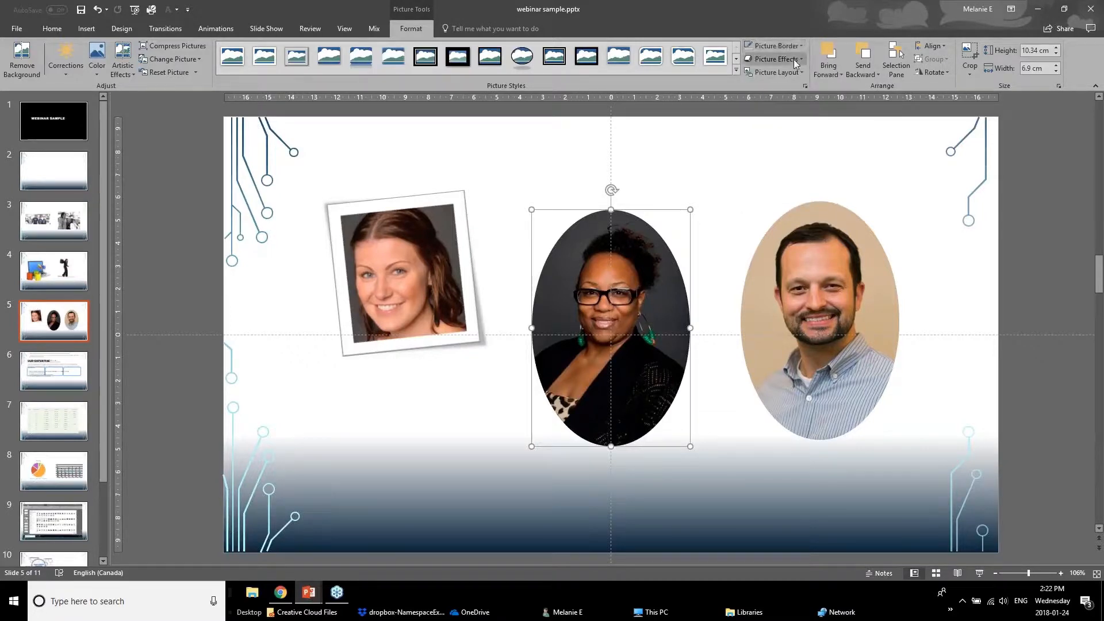
left_click(793, 60)
mouse_move(804, 119)
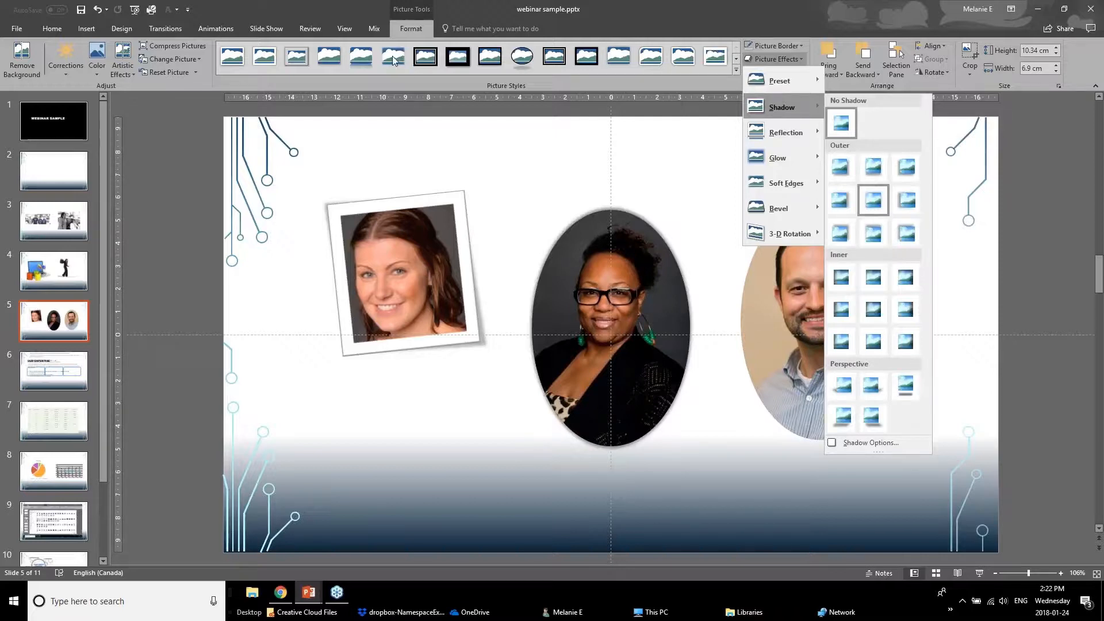
Apply the straight white-framed rectangular picture style to the left portrait.
left_click(403, 273)
left_click(314, 68)
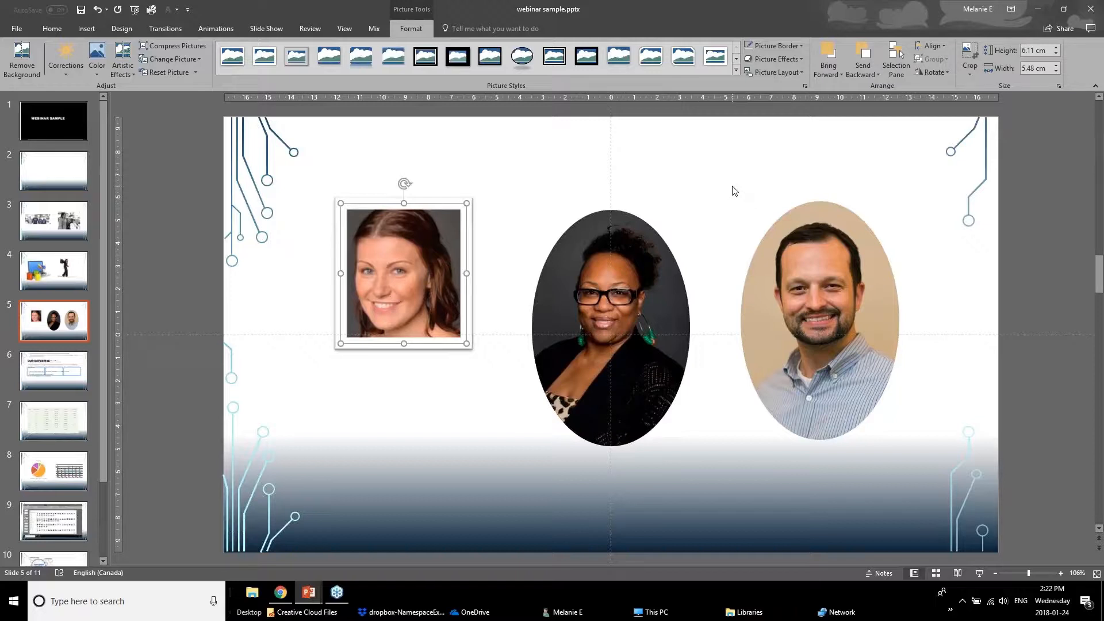
Switch to the Powerpoint Webinar January 2018 v1 presentation and view slides 11 and 12, ending on Improve Text Box Formatting.
left_click(308, 592)
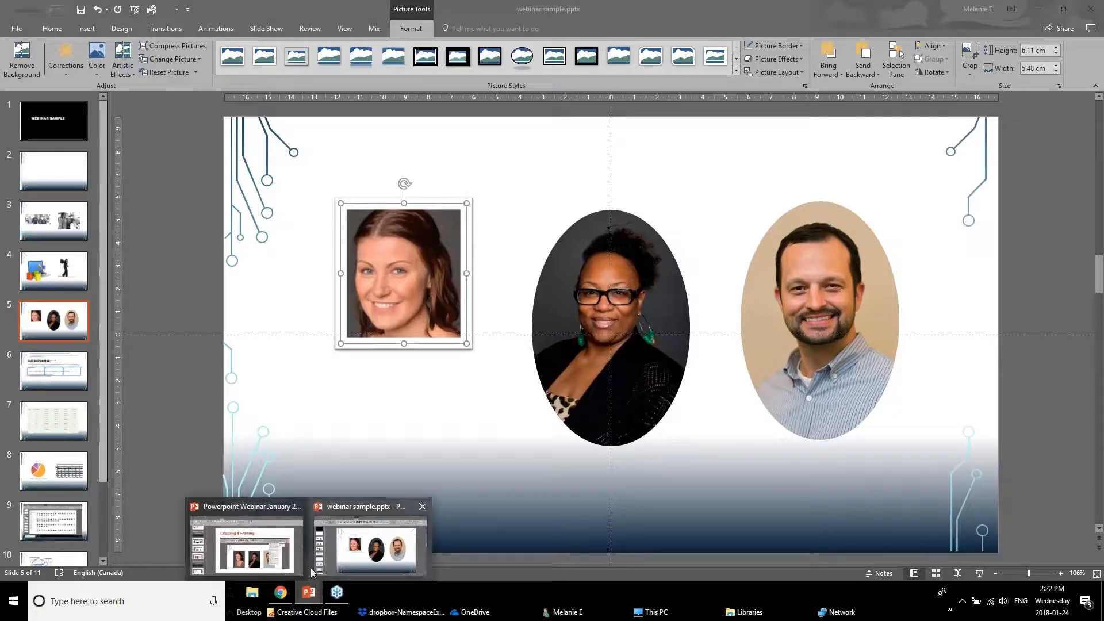
left_click(247, 541)
scroll(128, 444, "down", 1)
left_click(94, 408)
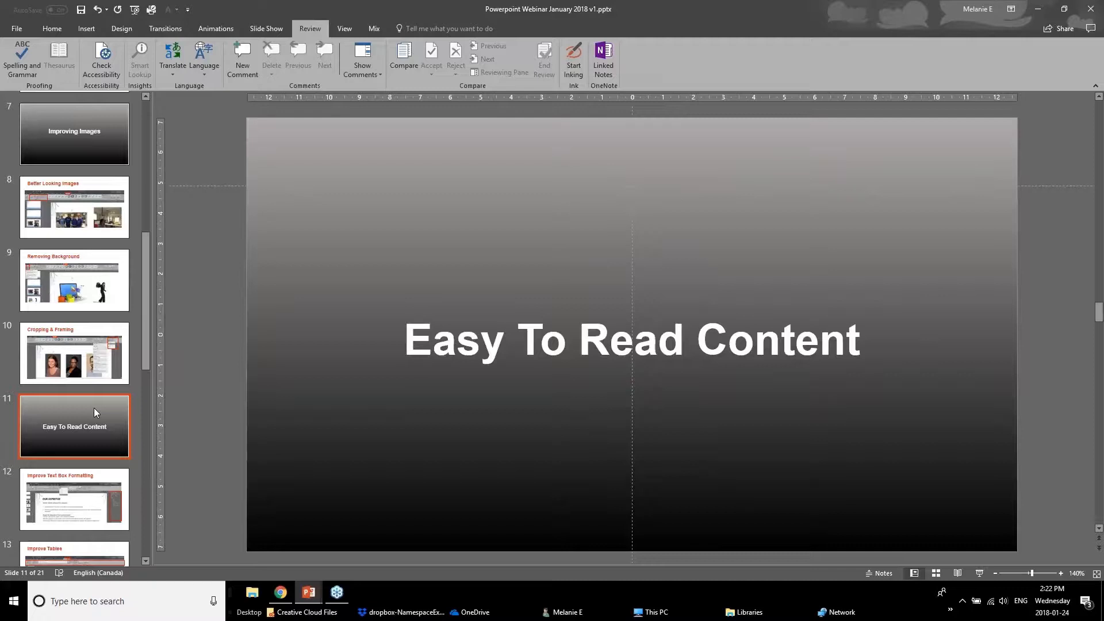
left_click(65, 523)
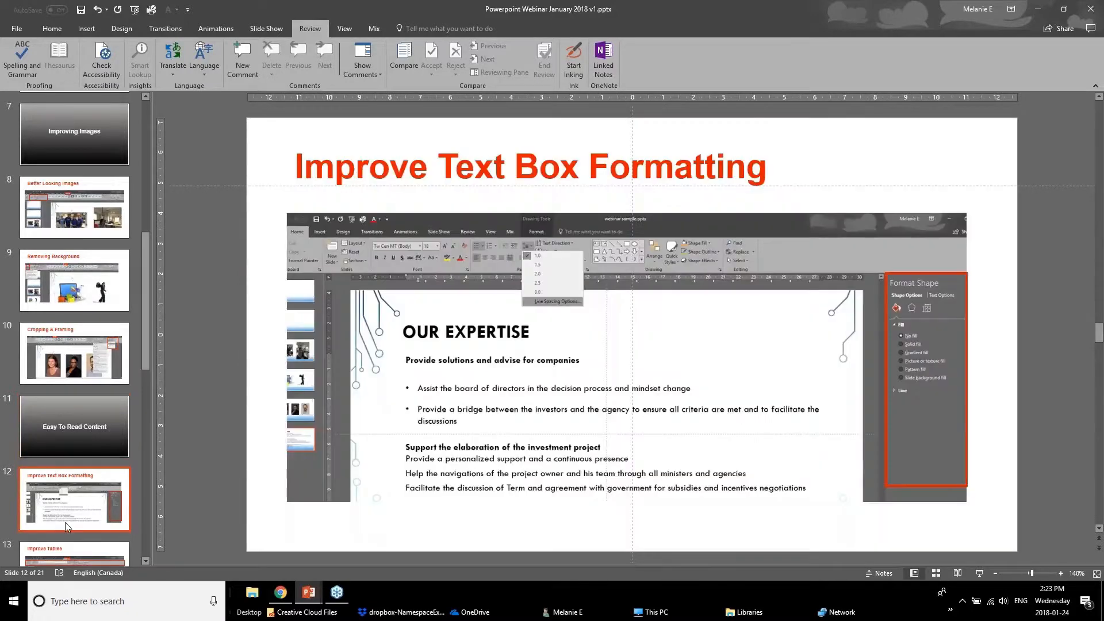
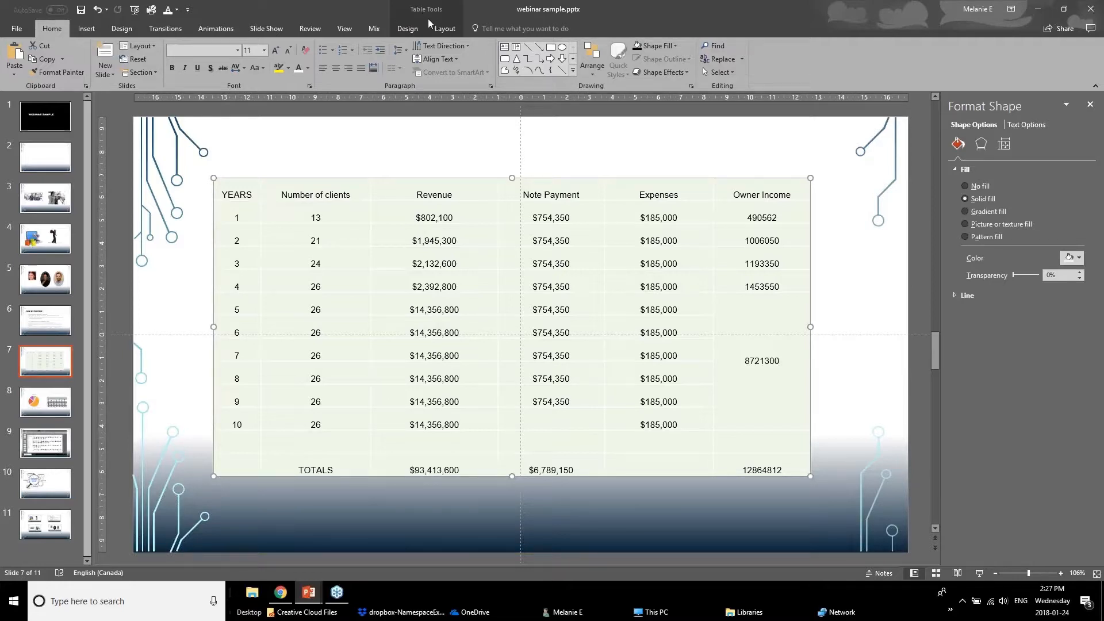
Preview the table styles and compare the design and layout options for the table on slide 7.
left_click(407, 30)
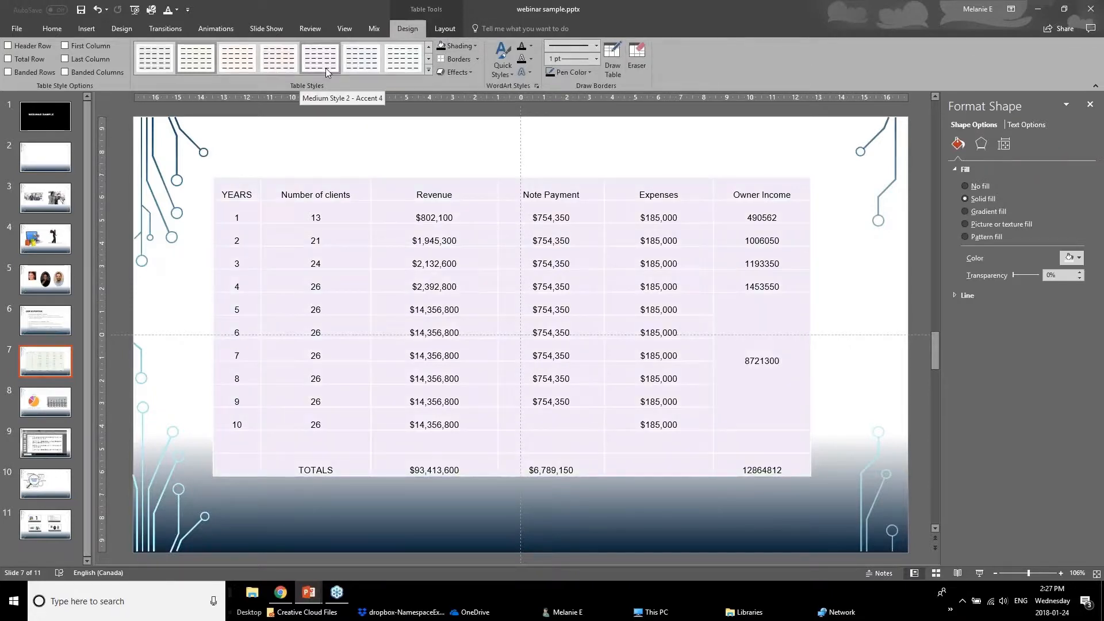
left_click(446, 28)
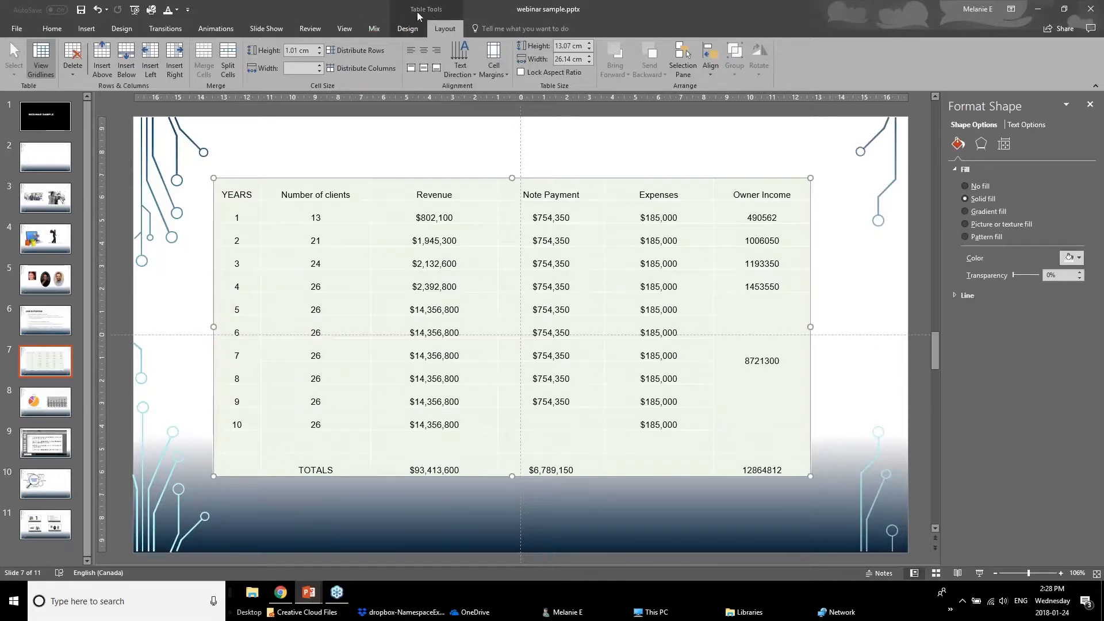
left_click(406, 29)
left_click(434, 30)
left_click(417, 32)
left_click(447, 29)
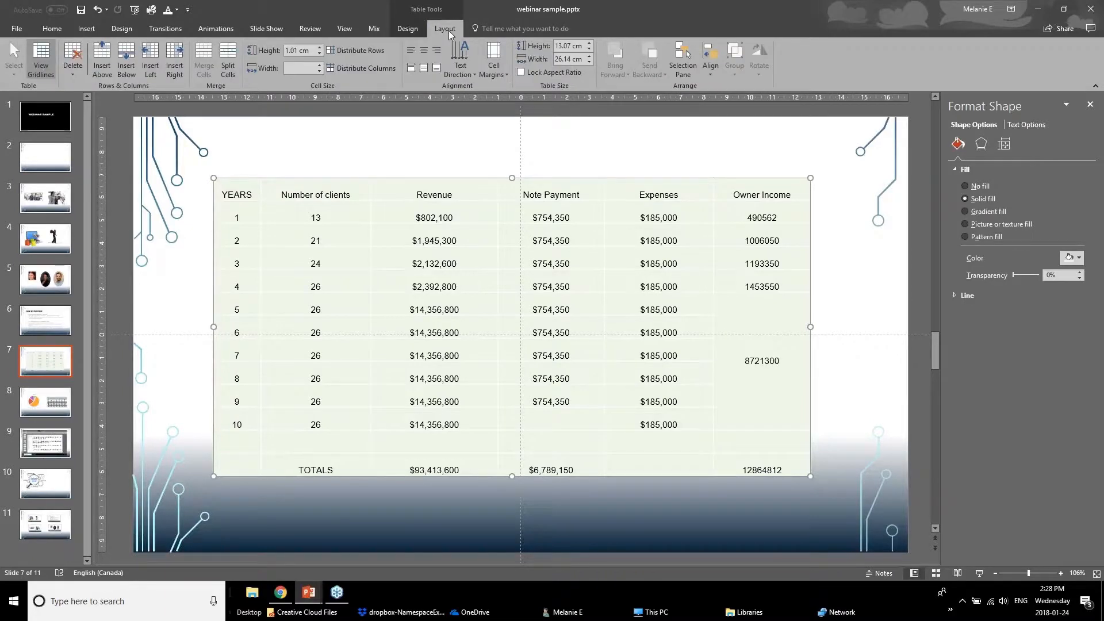
Turn on Header Row, Total Row and Last Column for the slide 7 table, and preview other table styles.
left_click(414, 30)
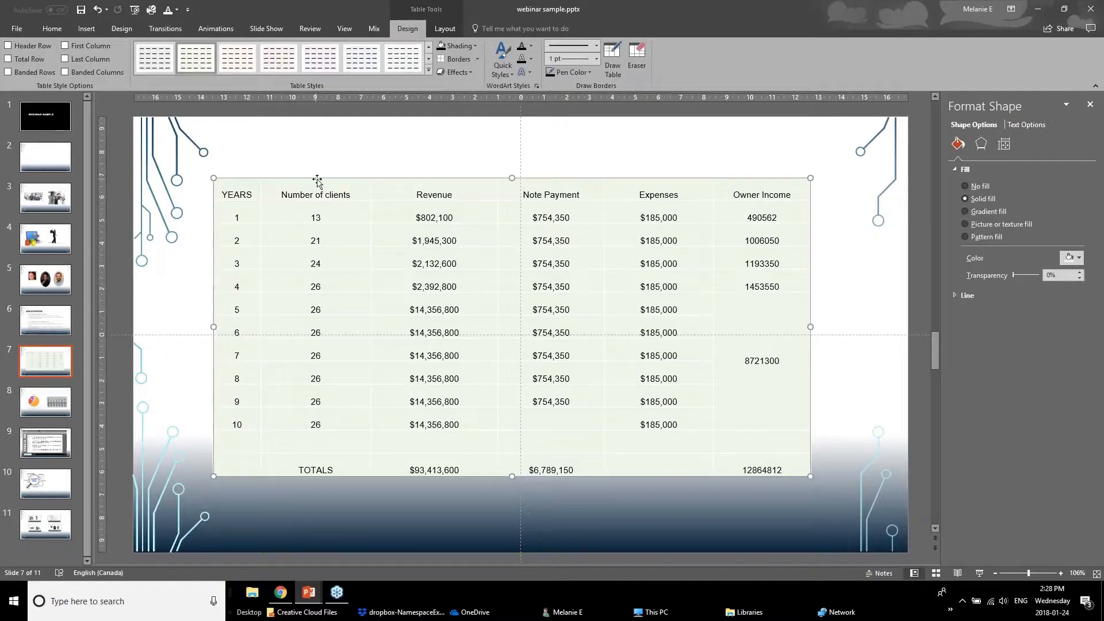
left_click(9, 46)
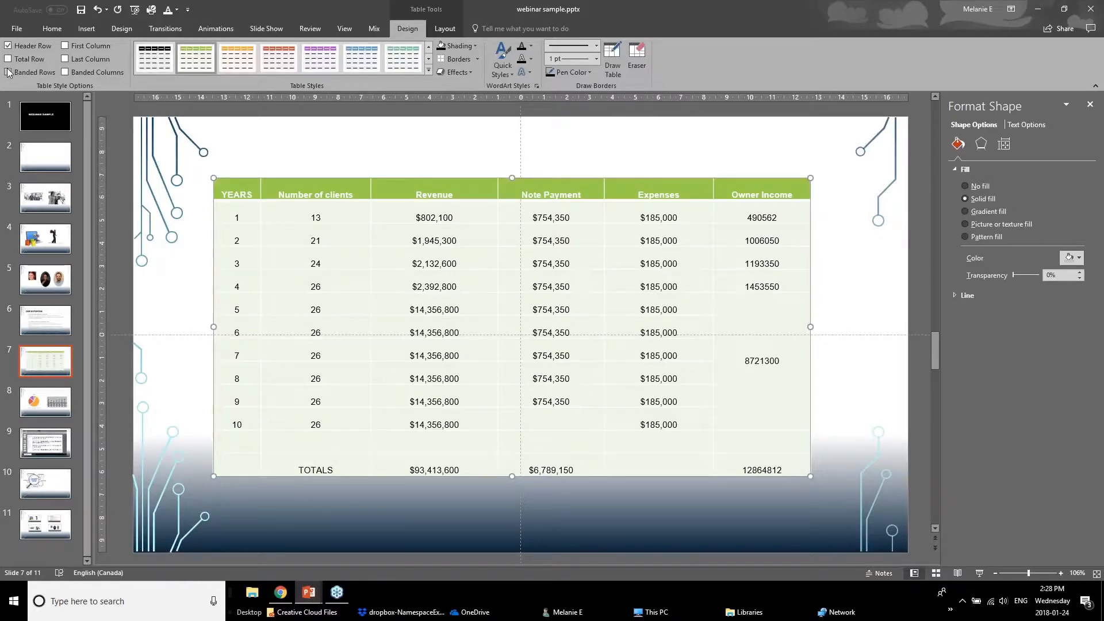
left_click(8, 59)
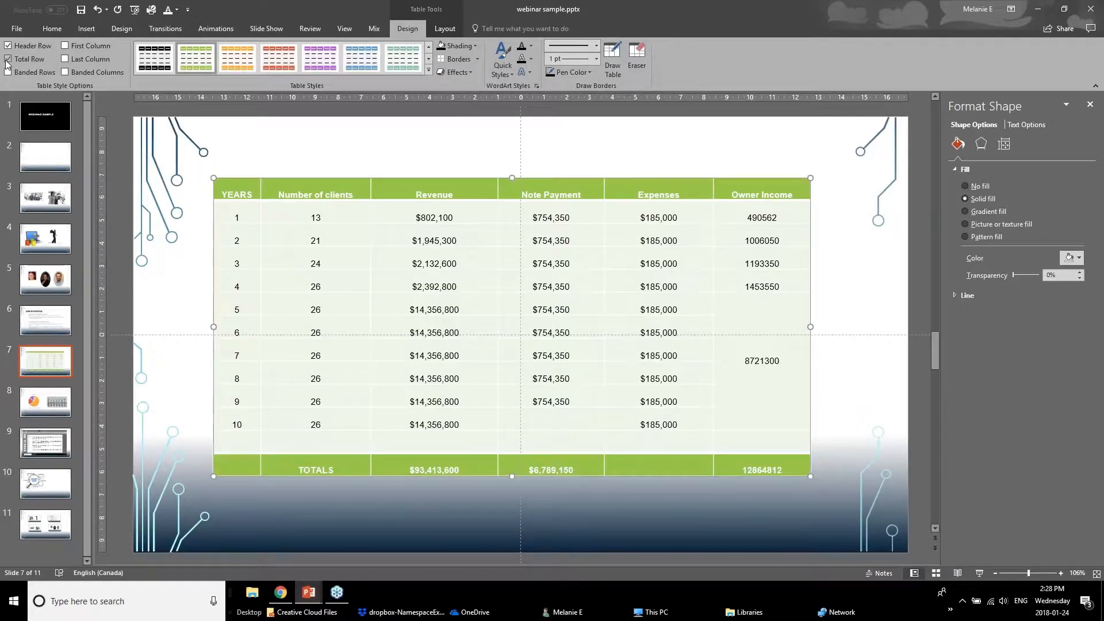
left_click(65, 59)
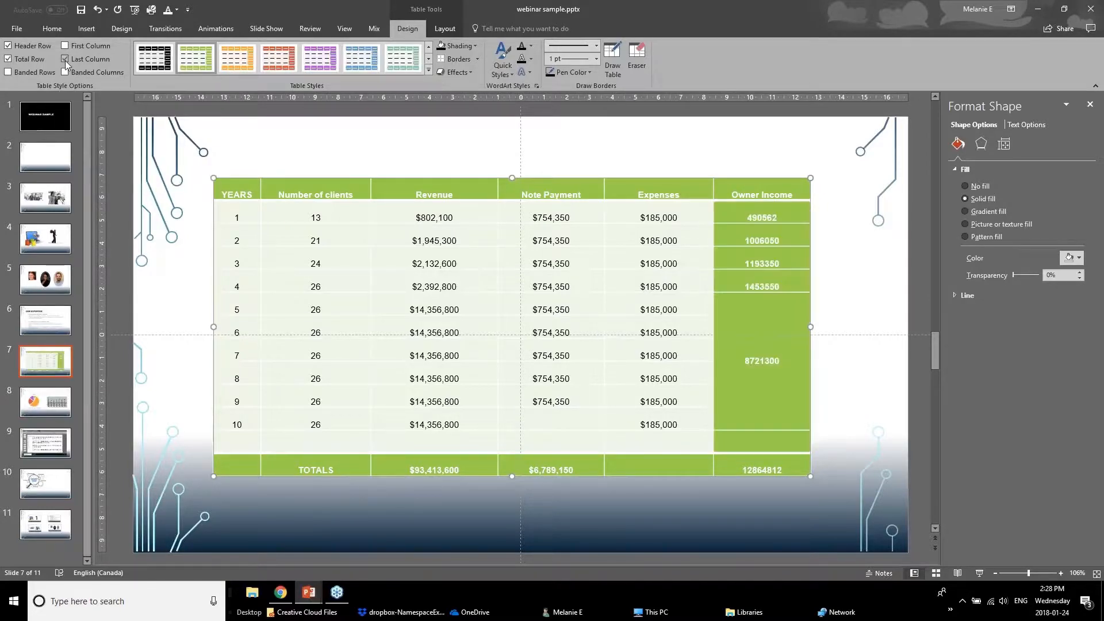
left_click(428, 70)
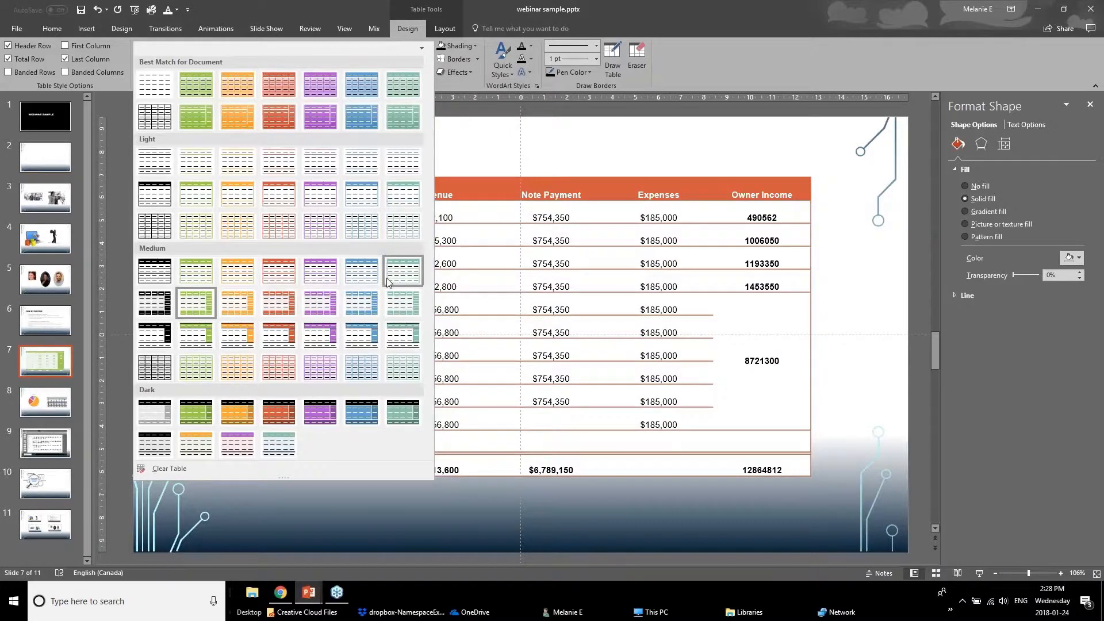
left_click(451, 162)
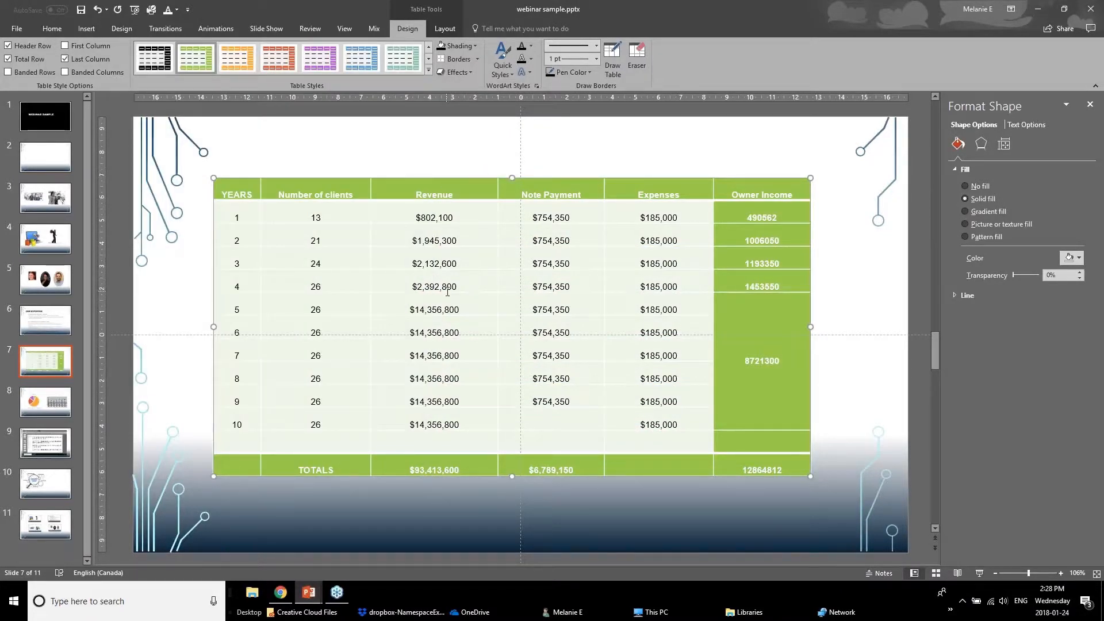
Undo the three table style option changes on the slide 7 table.
key("ctrl+z")
key("ctrl+z")
key("ctrl+z")
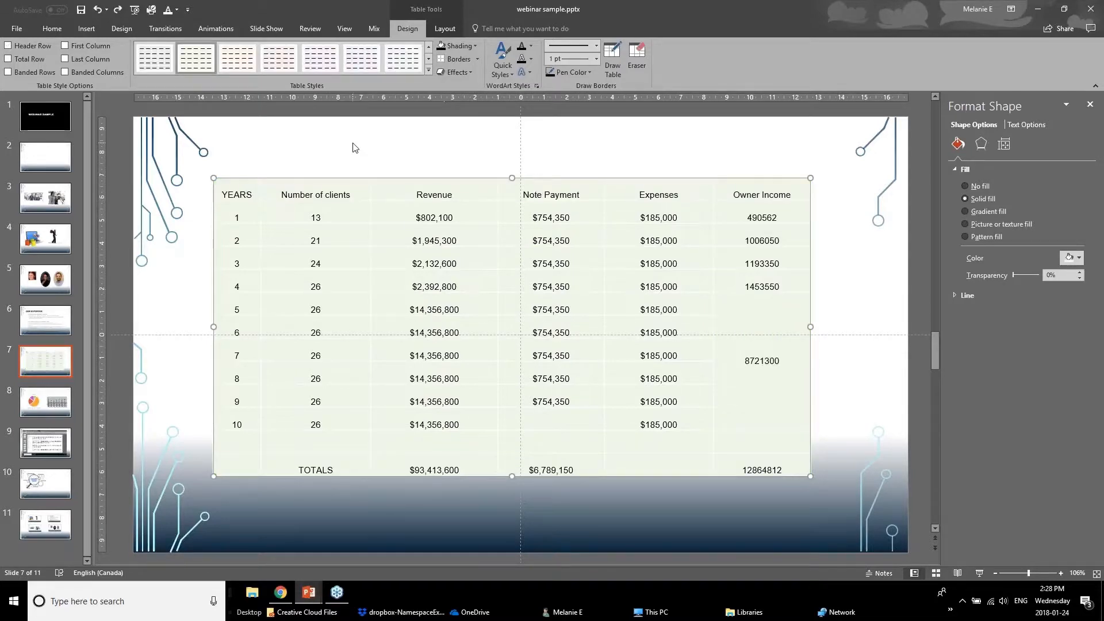
Fill the slide 7 table's header row with dark red and change its text to white.
left_click(353, 148)
left_click_drag(230, 194, 786, 193)
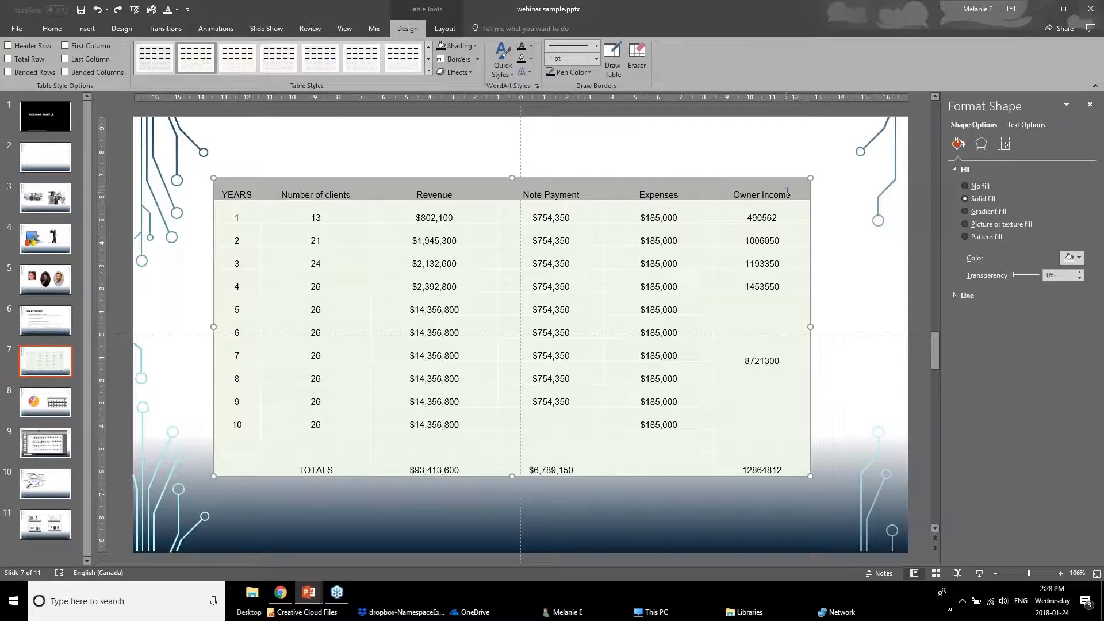
left_click(475, 47)
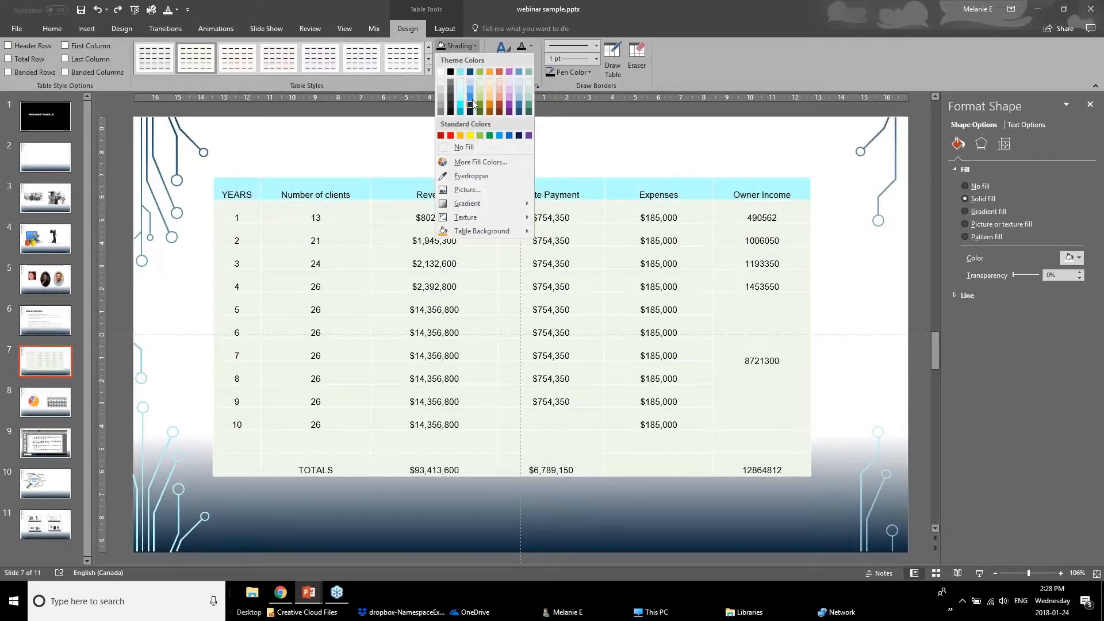
left_click(441, 136)
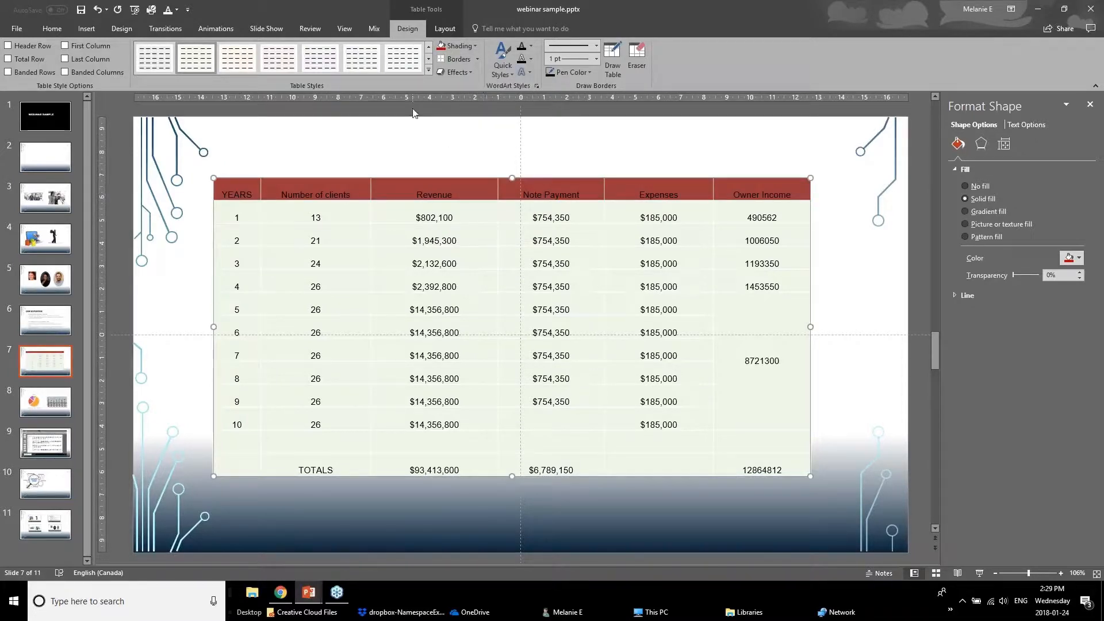
left_click(530, 49)
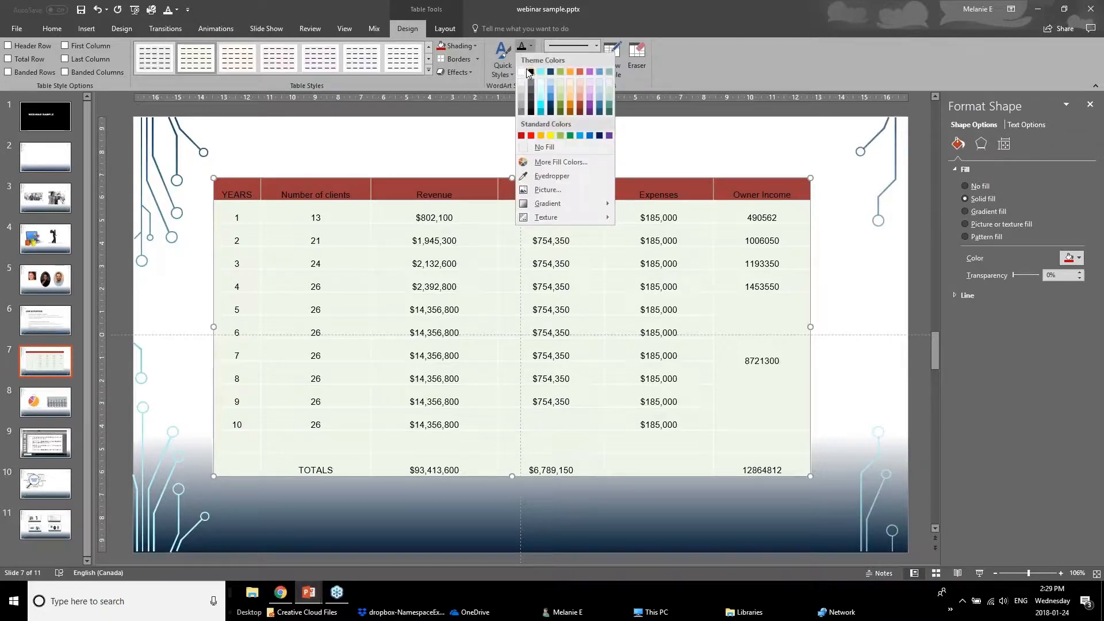
left_click(522, 73)
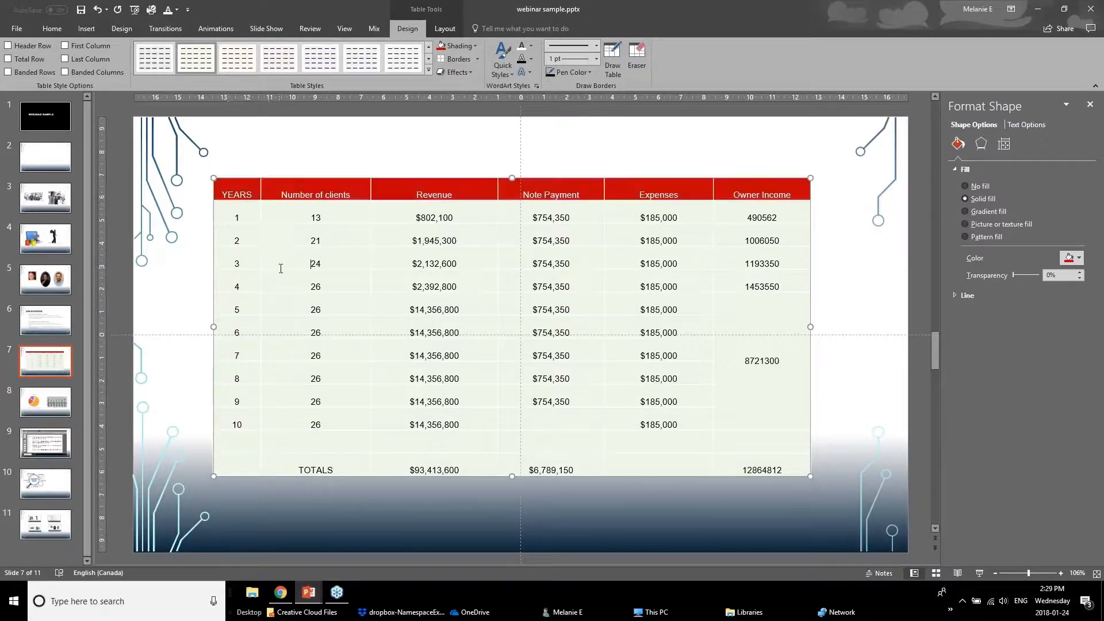
Set the table's border pen color to a gray shade.
left_click_drag(238, 195, 770, 468)
left_click(477, 59)
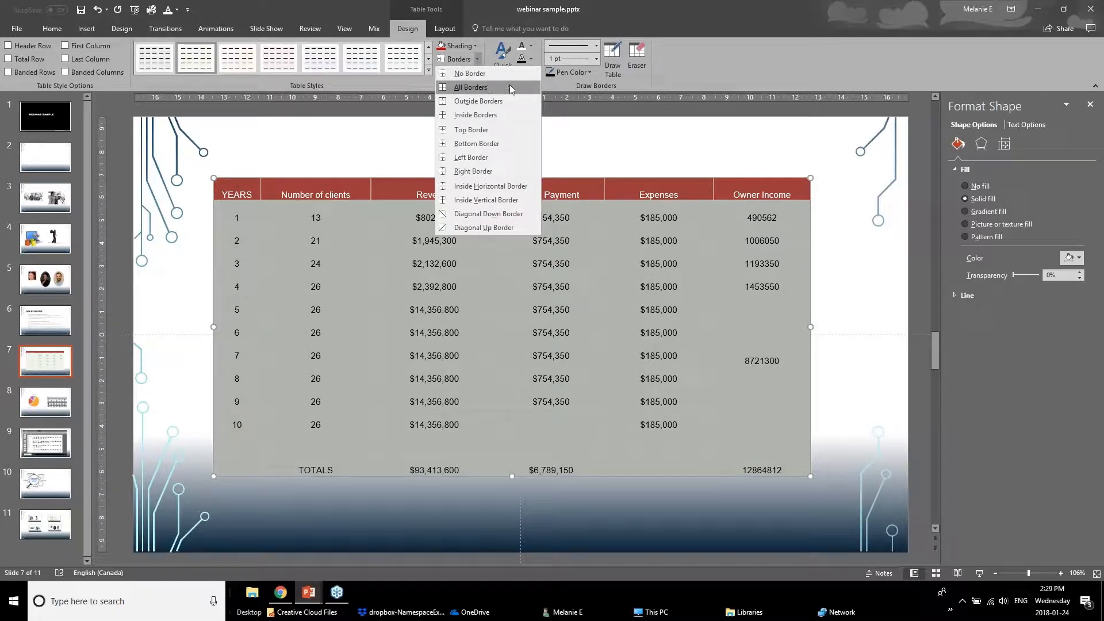
left_click(597, 60)
left_click(596, 61)
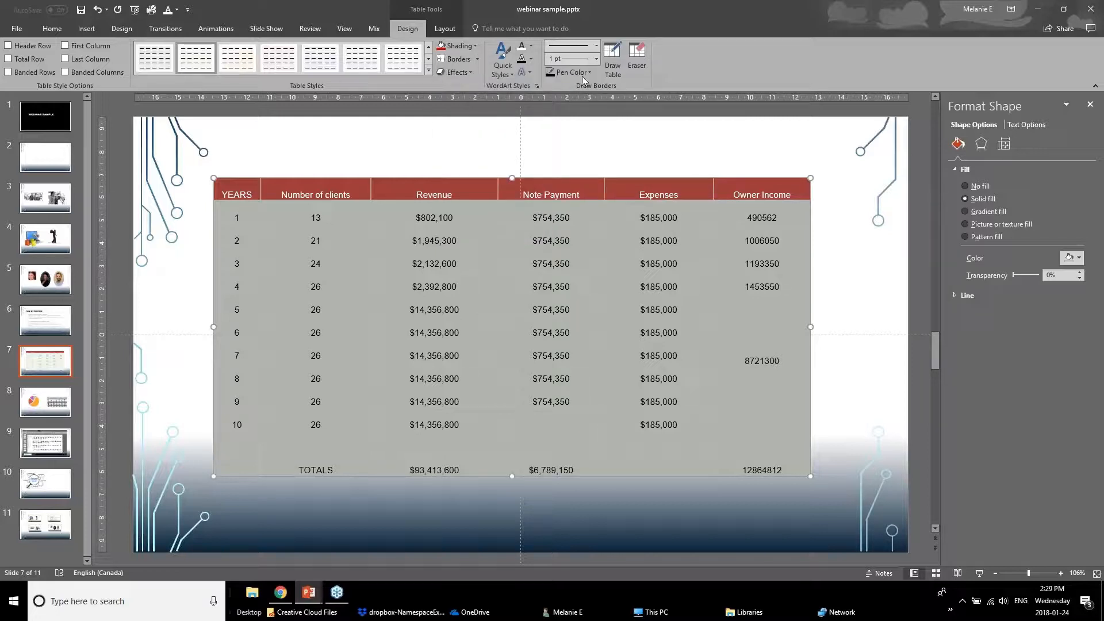
left_click(582, 79)
left_click(550, 125)
left_click(581, 75)
left_click(557, 122)
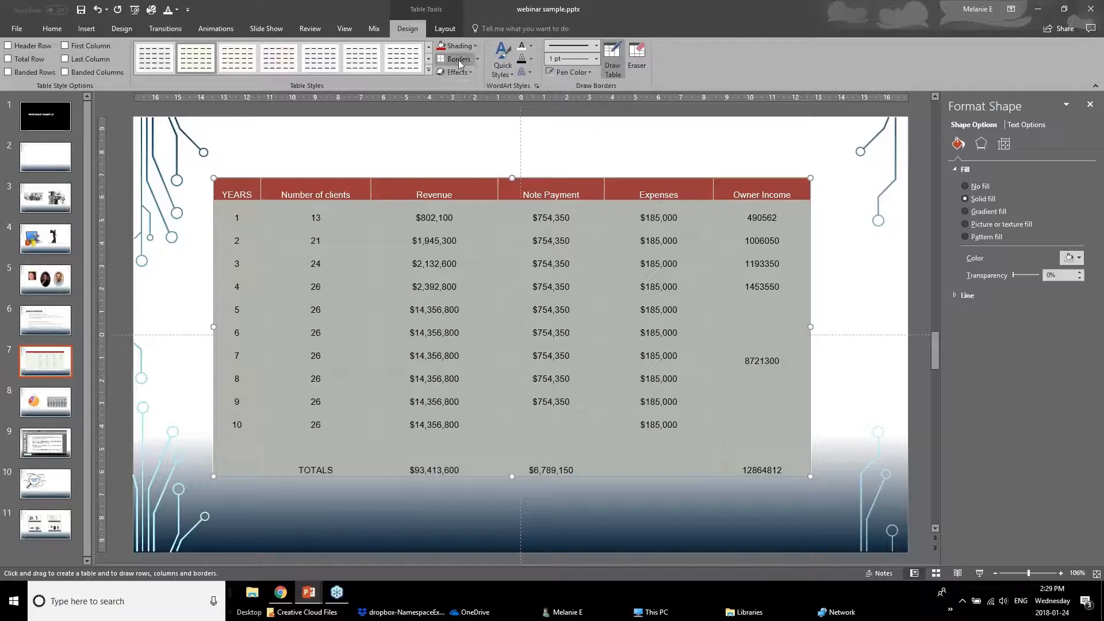
Apply All Borders in the gray pen color to every row below the table header.
left_click(458, 60)
left_click(431, 167)
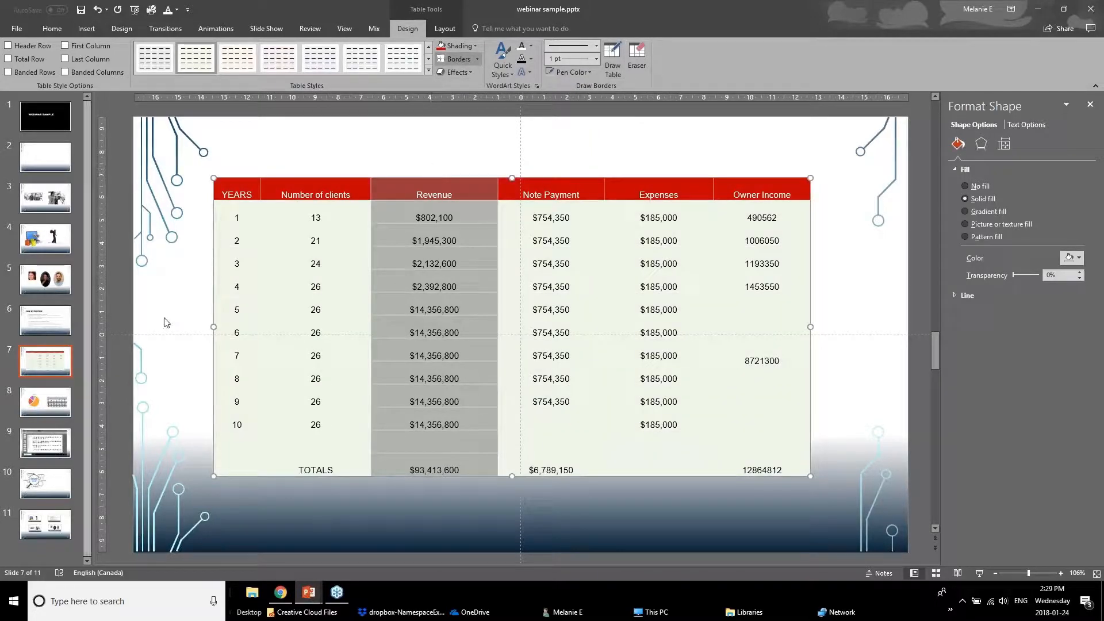
left_click(168, 321)
left_click_drag(241, 213, 794, 470)
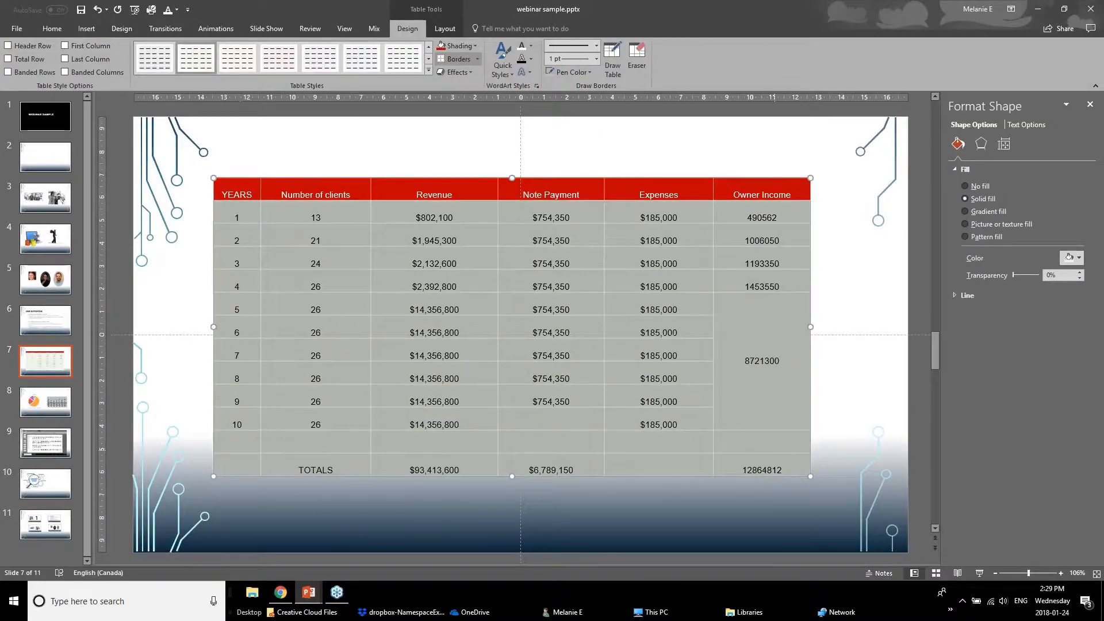
left_click(476, 59)
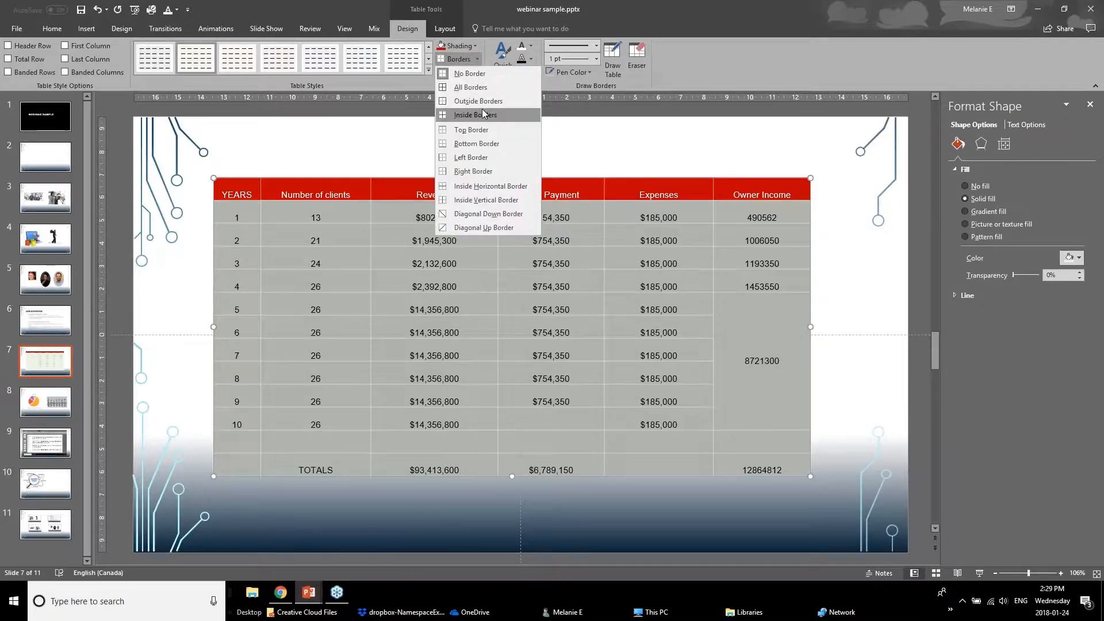
left_click(482, 87)
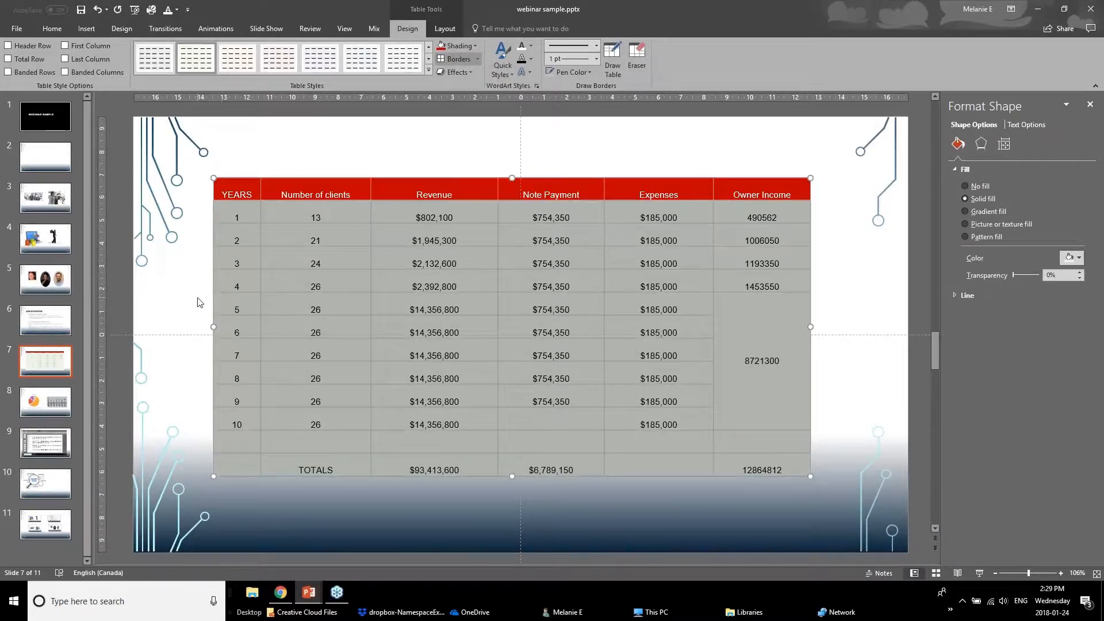
left_click(197, 301)
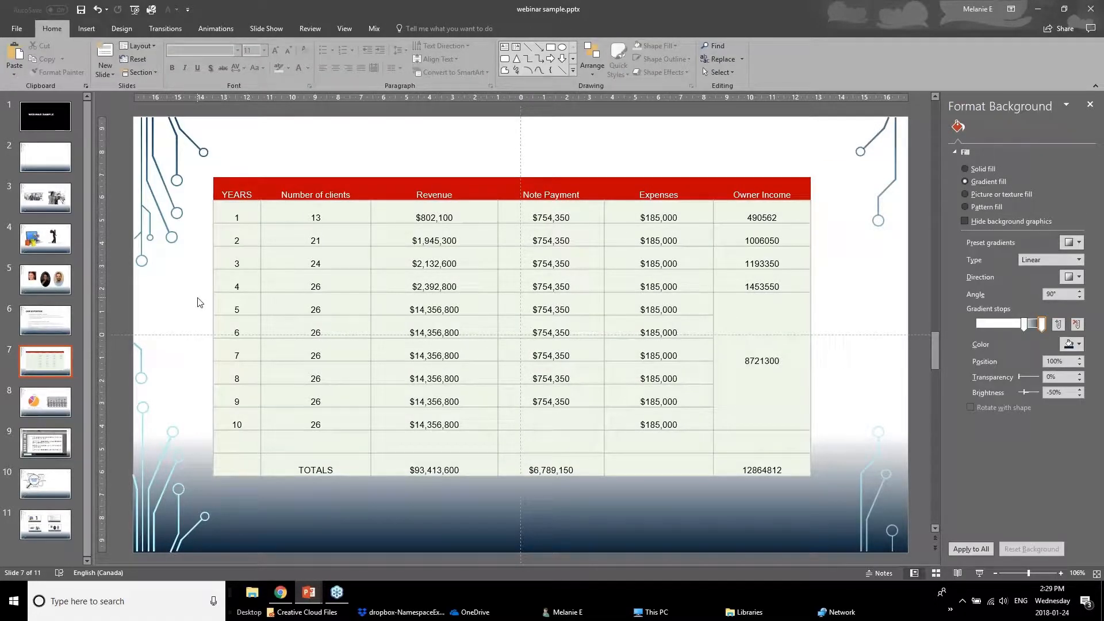
left_click_drag(242, 217, 774, 257)
left_click(759, 307)
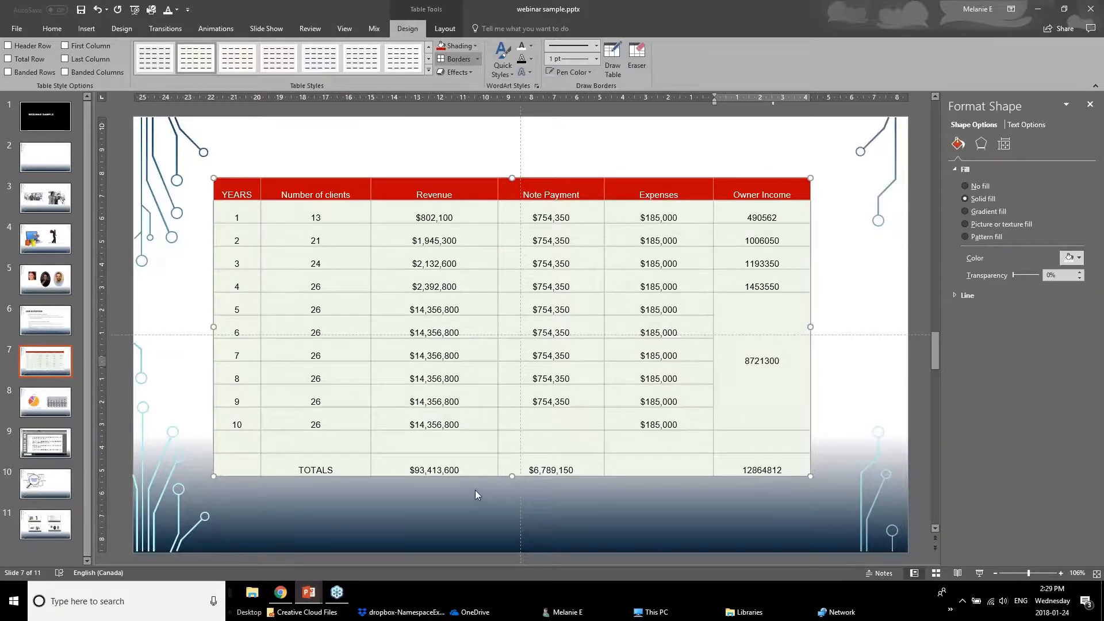
Select the whole slide 7 table and center its cell text vertically.
left_click(242, 214)
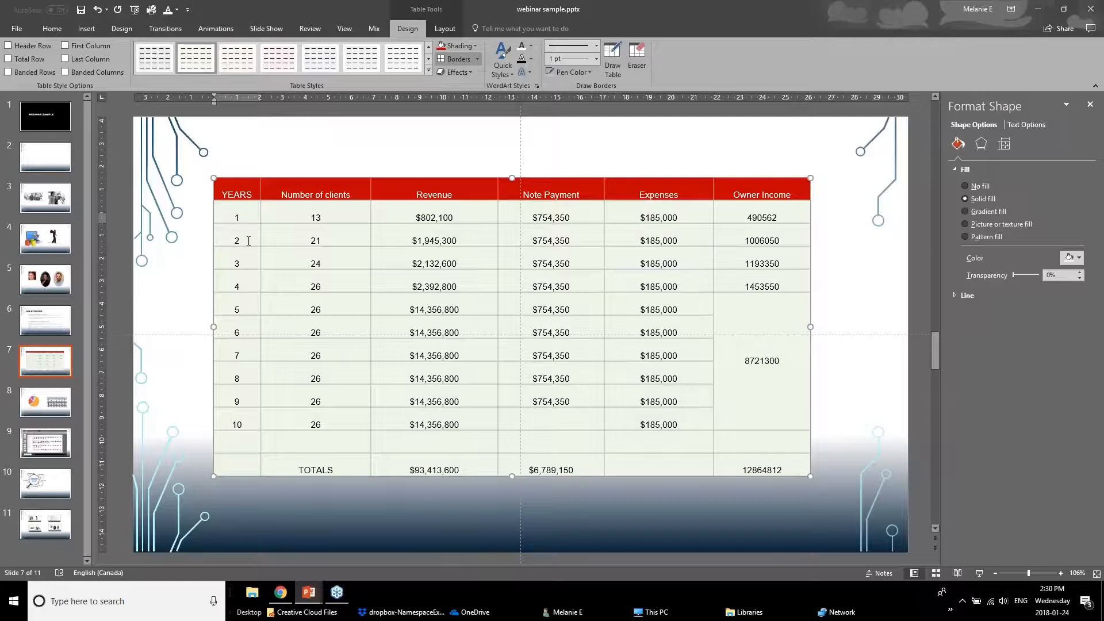
left_click(443, 28)
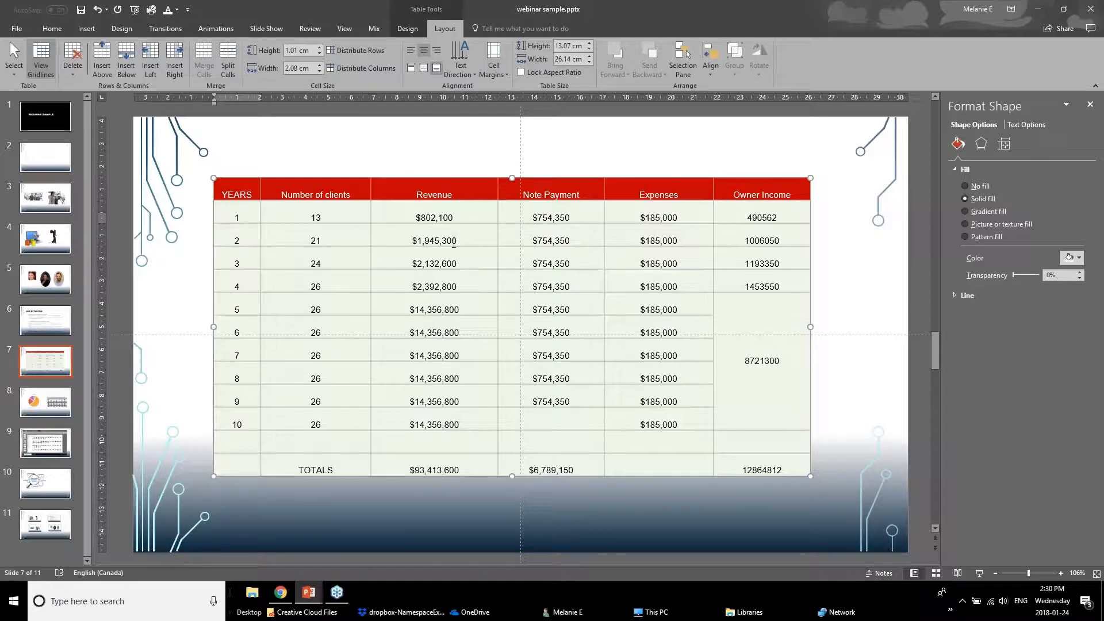
left_click(248, 182)
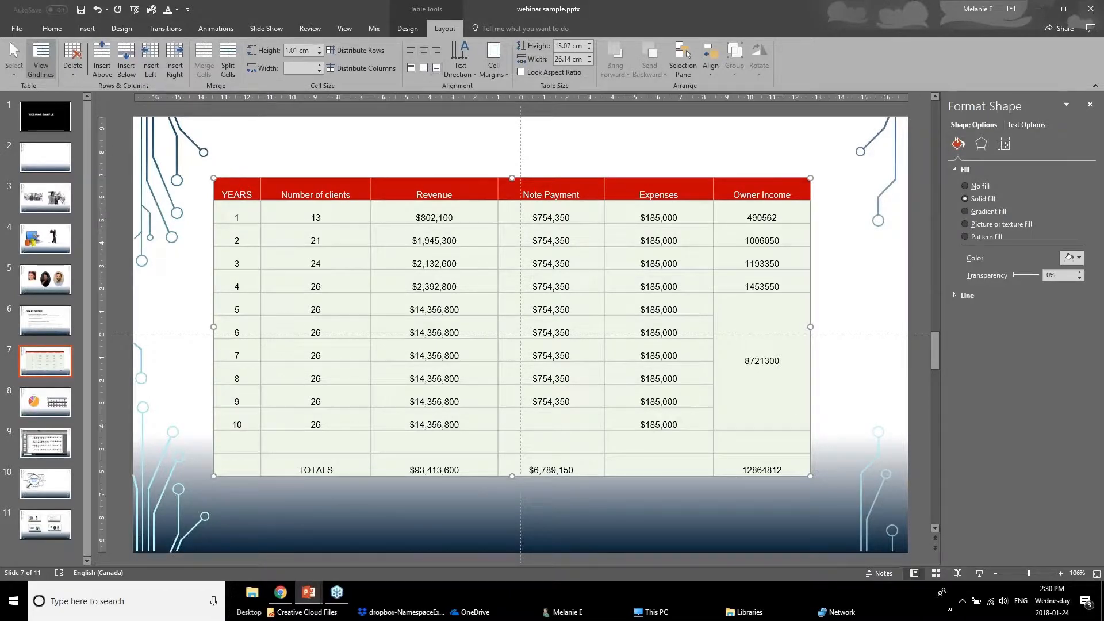
left_click(424, 70)
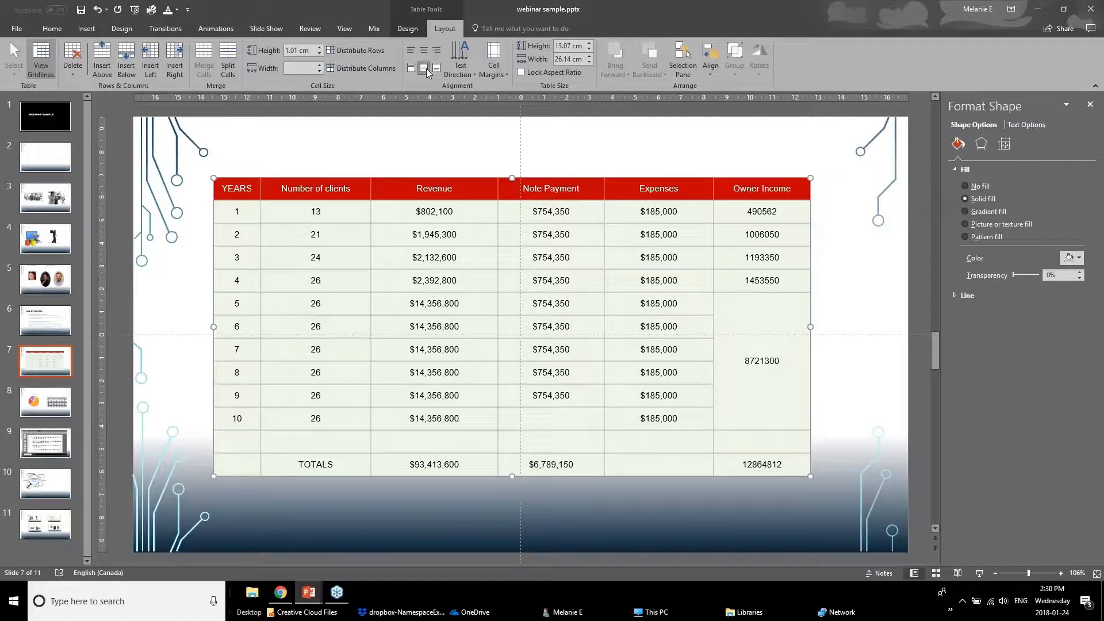
Try left and right alignment on the table text, and return it to horizontally centered.
left_click(407, 54)
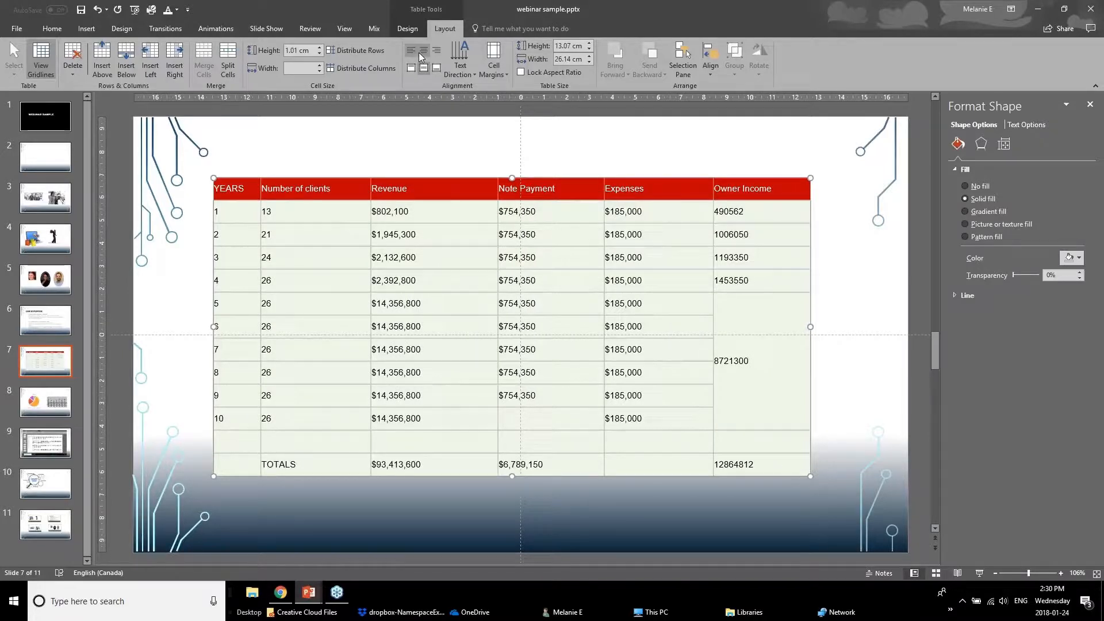
left_click(419, 52)
left_click(437, 51)
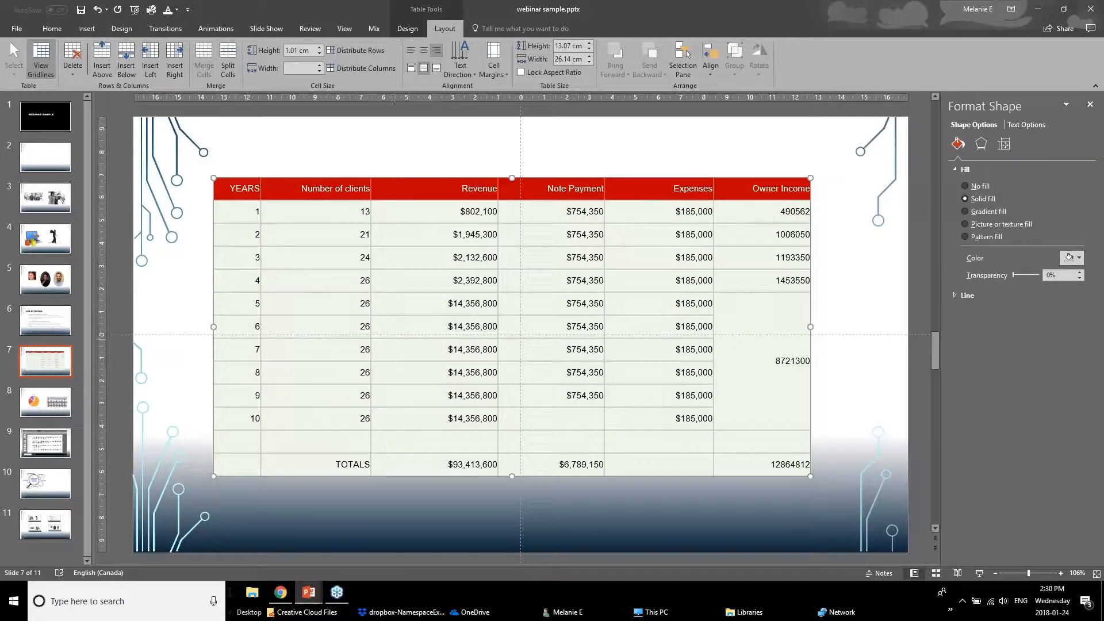
left_click(423, 51)
left_click(294, 251)
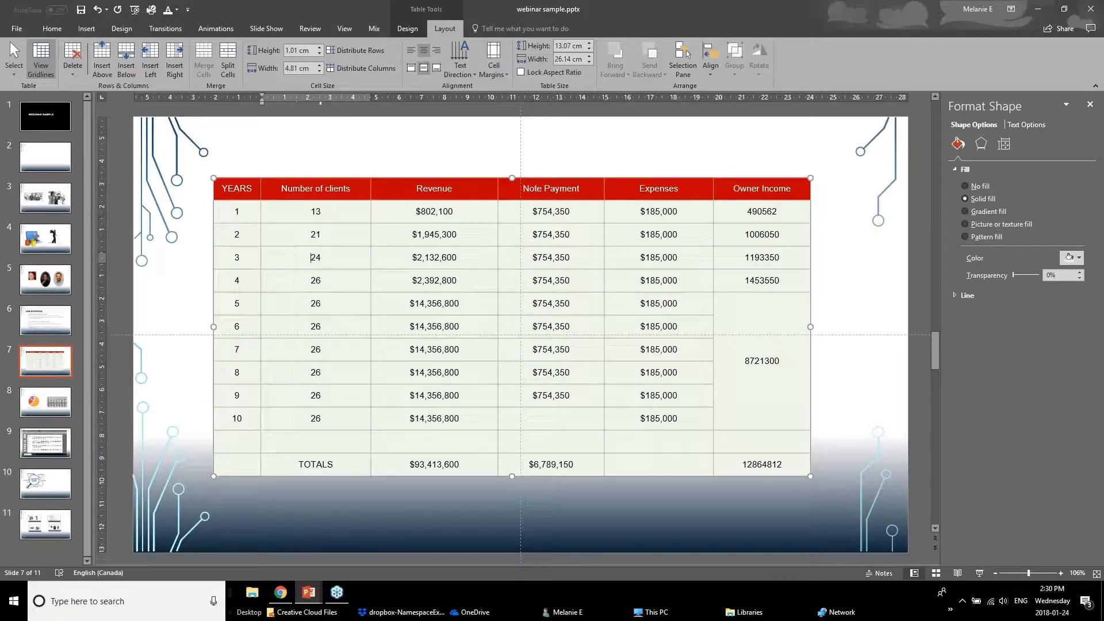
Try rotating the numbers in the YEARS column by 90°, and return them to horizontal text direction.
left_click(328, 216)
left_click_drag(247, 215, 219, 447)
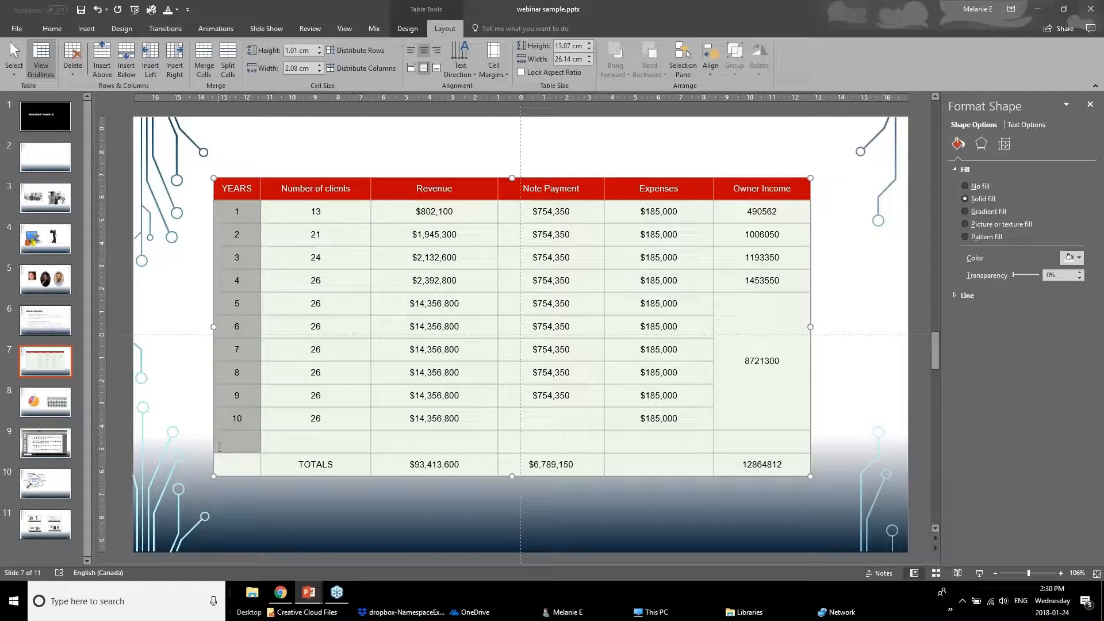
left_click(462, 74)
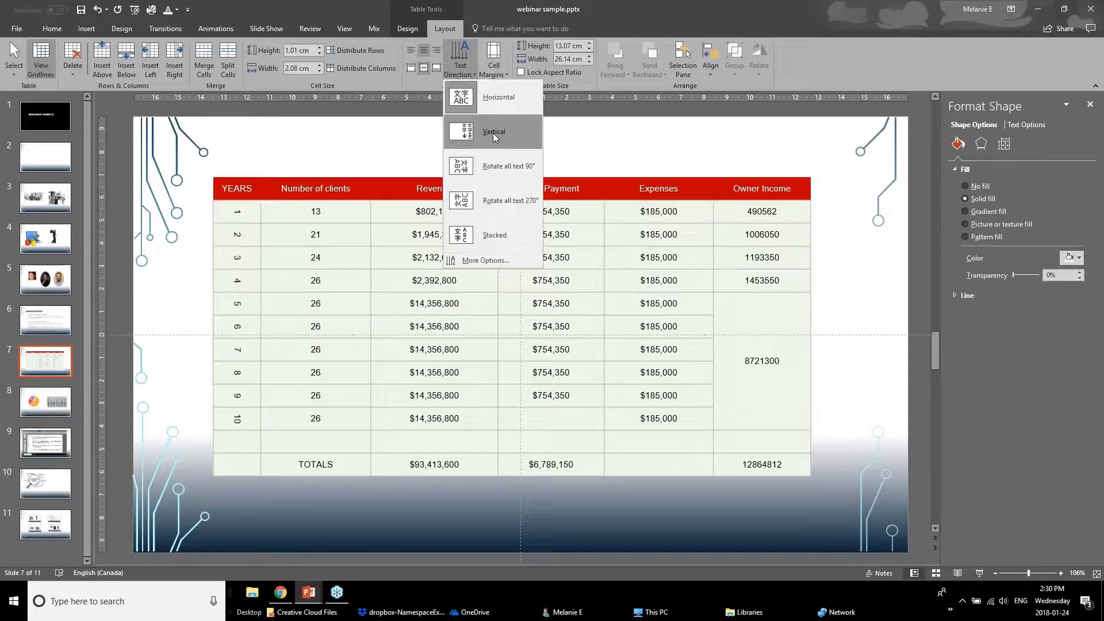
left_click(491, 167)
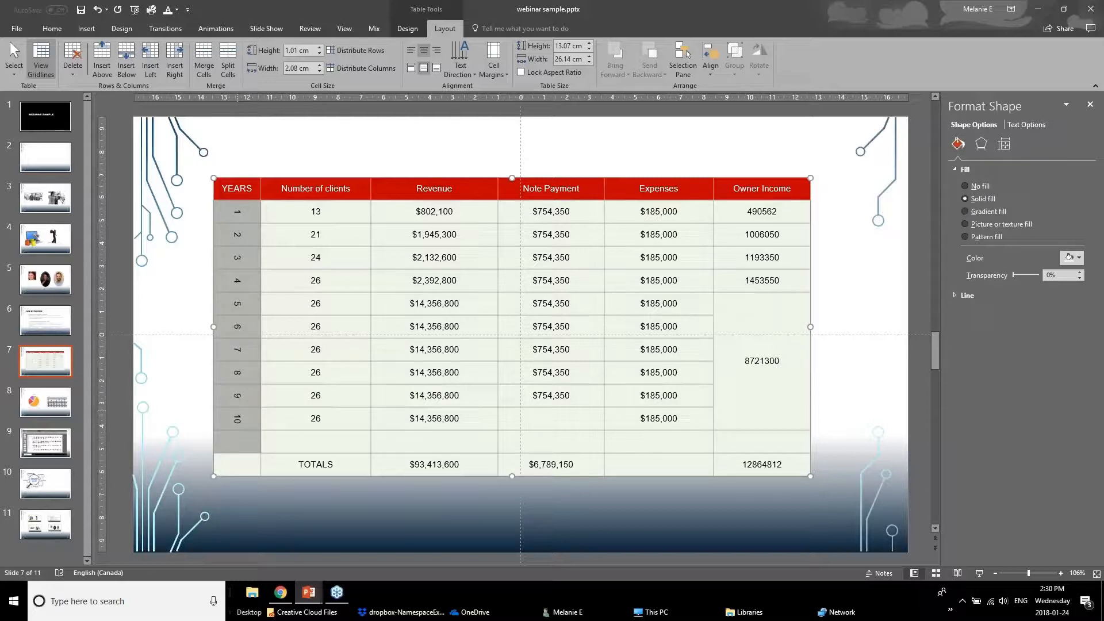
left_click(463, 58)
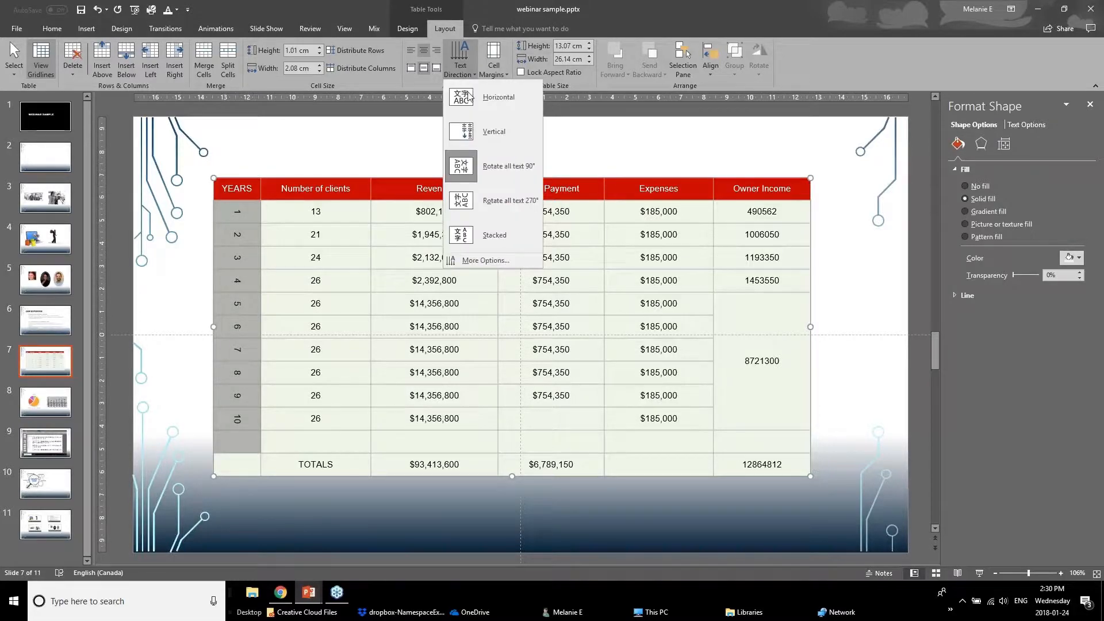
left_click(477, 99)
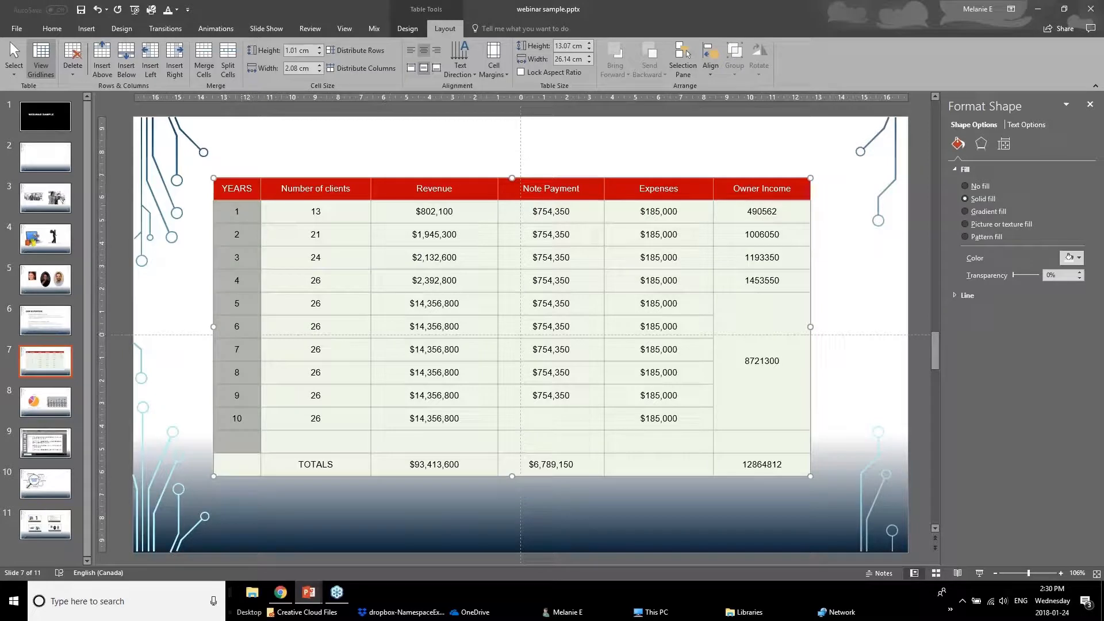
Set the cell margins of the entire slide 7 table to Narrow.
left_click(490, 72)
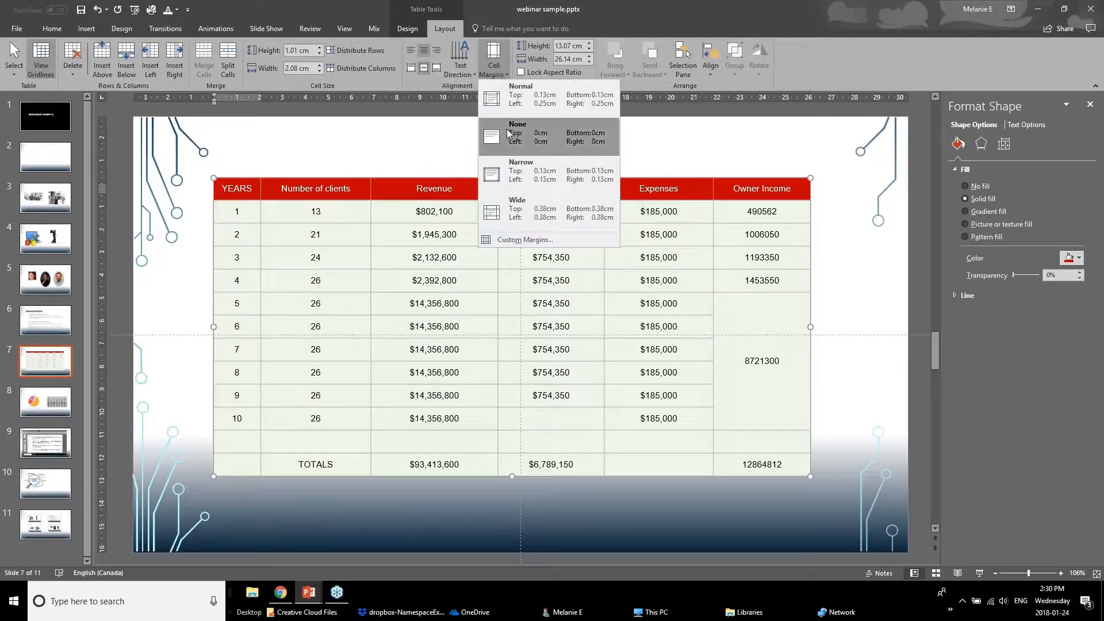
left_click(272, 241)
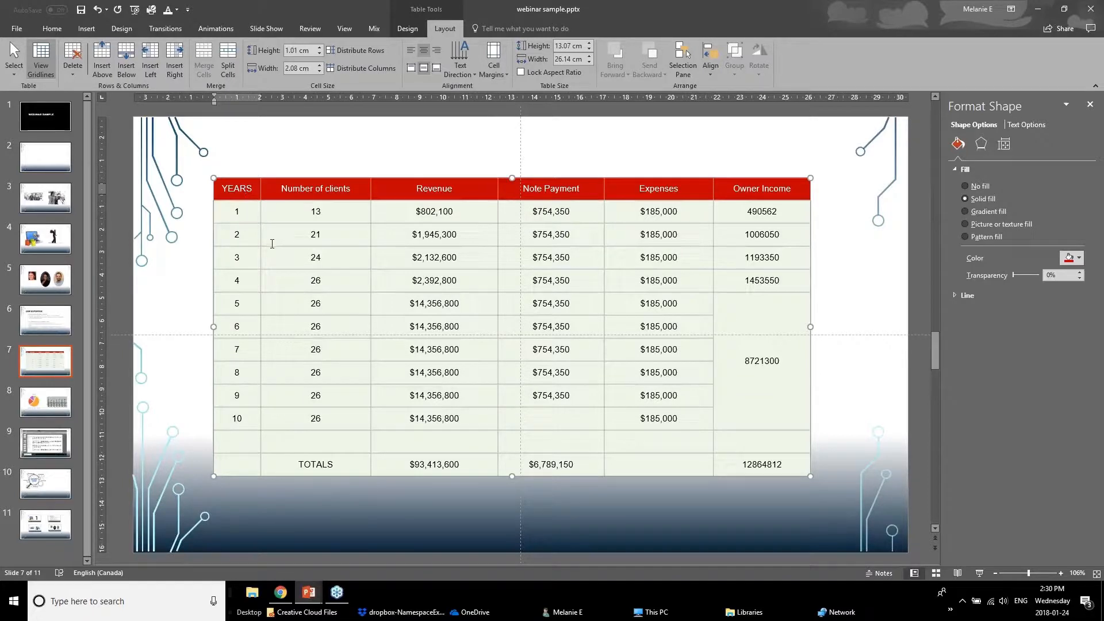
left_click(307, 214)
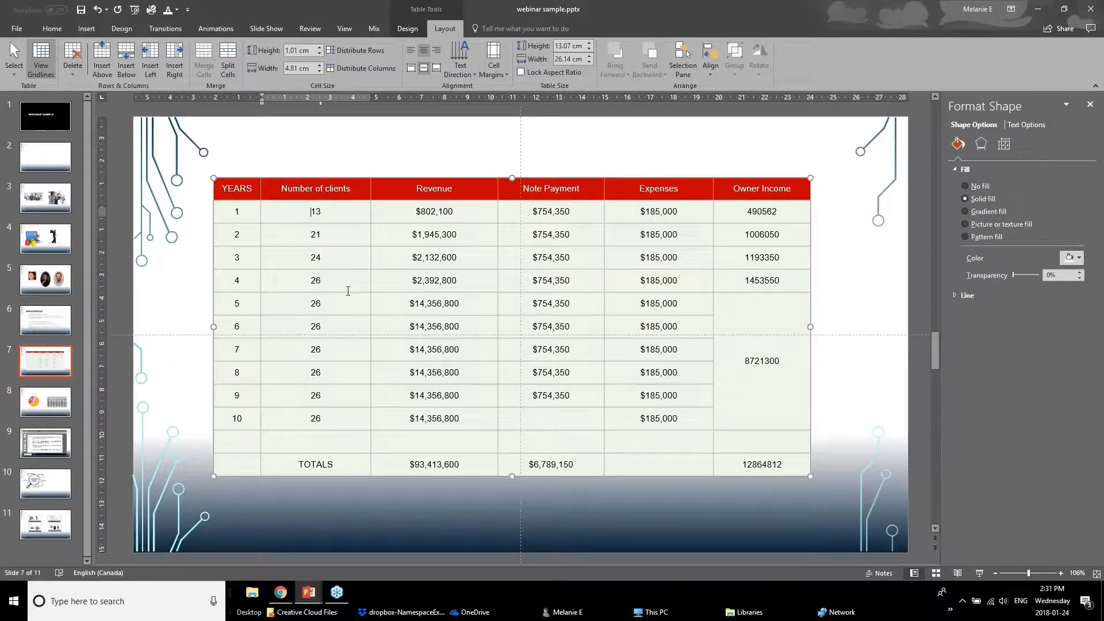
left_click_drag(257, 195, 786, 465)
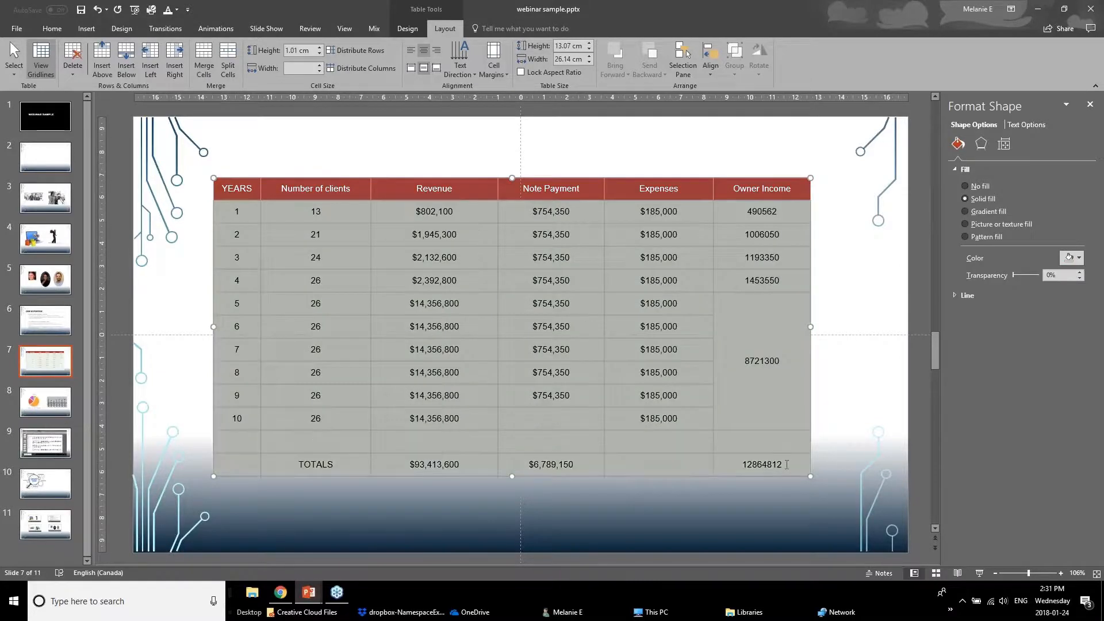
left_click(493, 60)
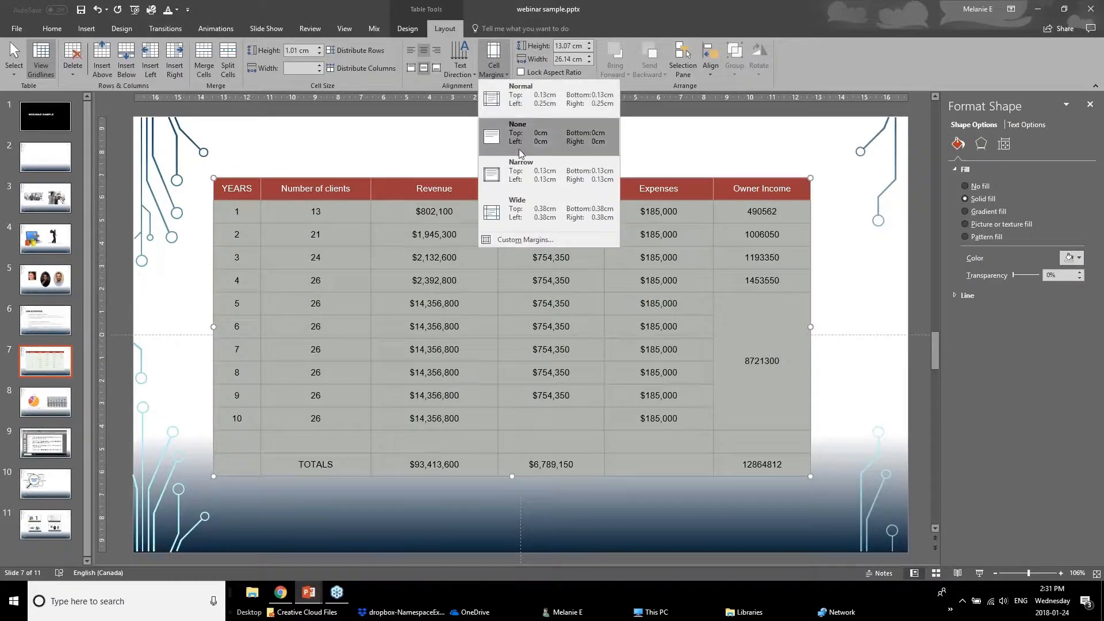
left_click(530, 190)
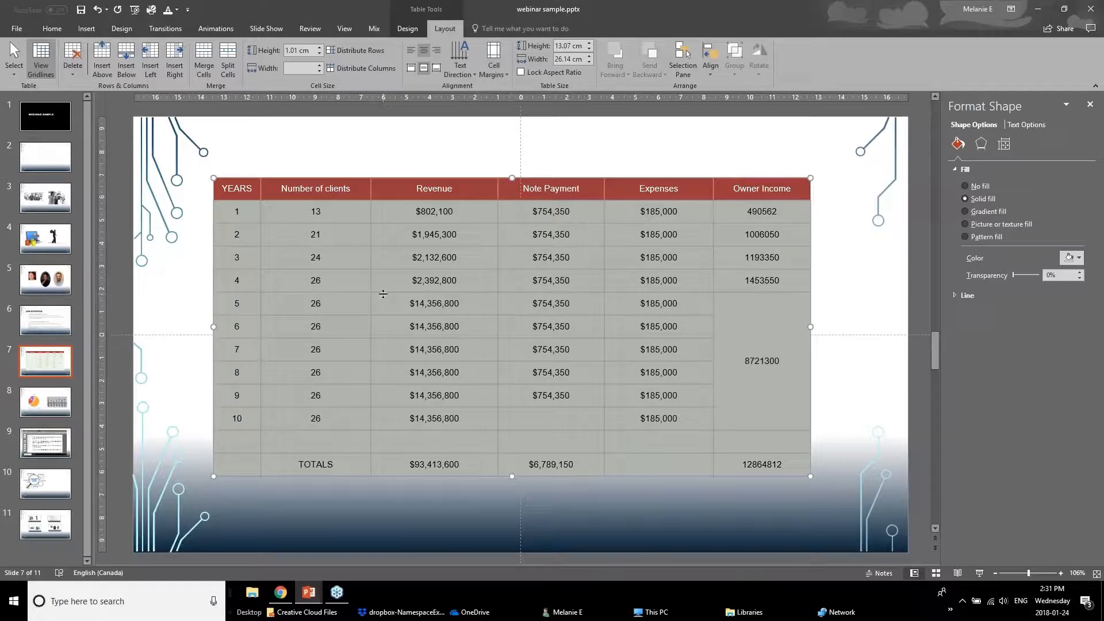
Show the text box alignment, direction and margin settings for the slide 7 table in the shape formatting options.
left_click(448, 212)
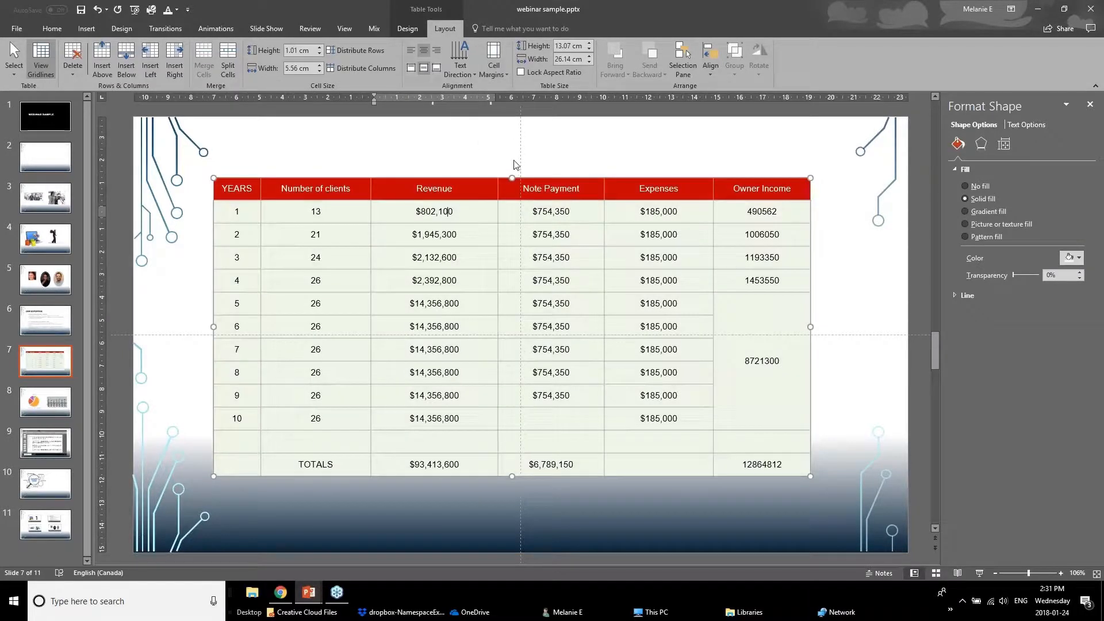
left_click(454, 178)
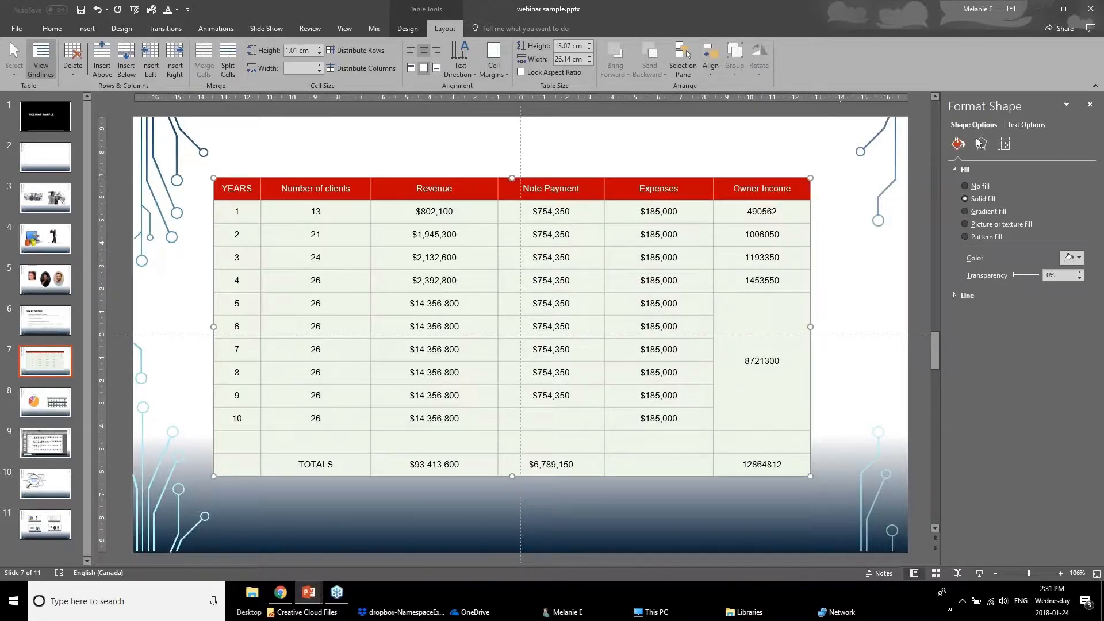
right_click(745, 176)
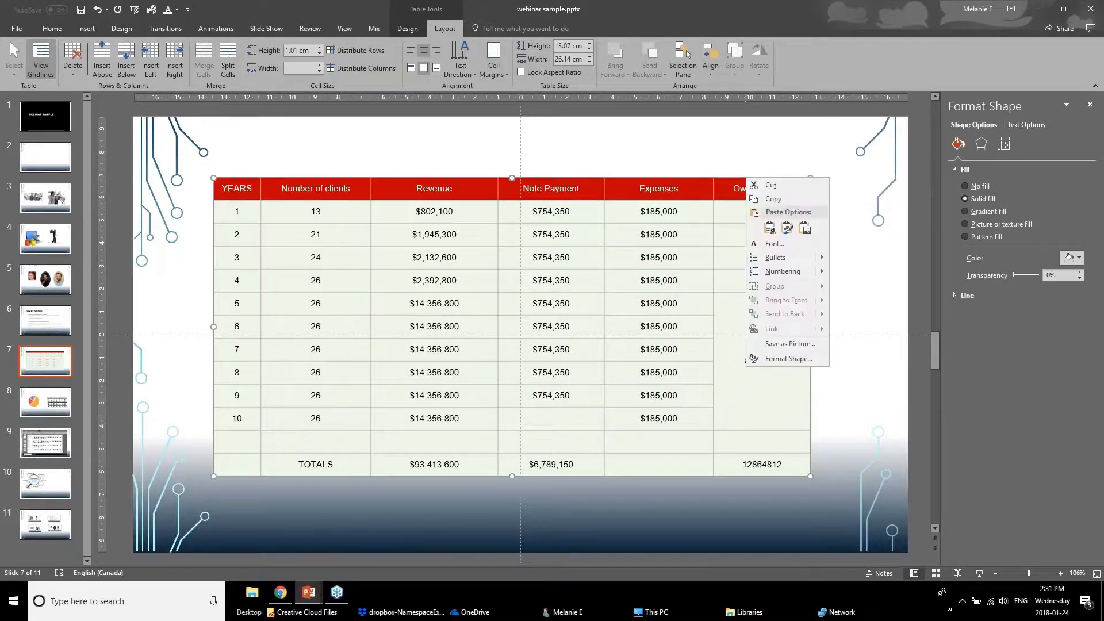
left_click(768, 361)
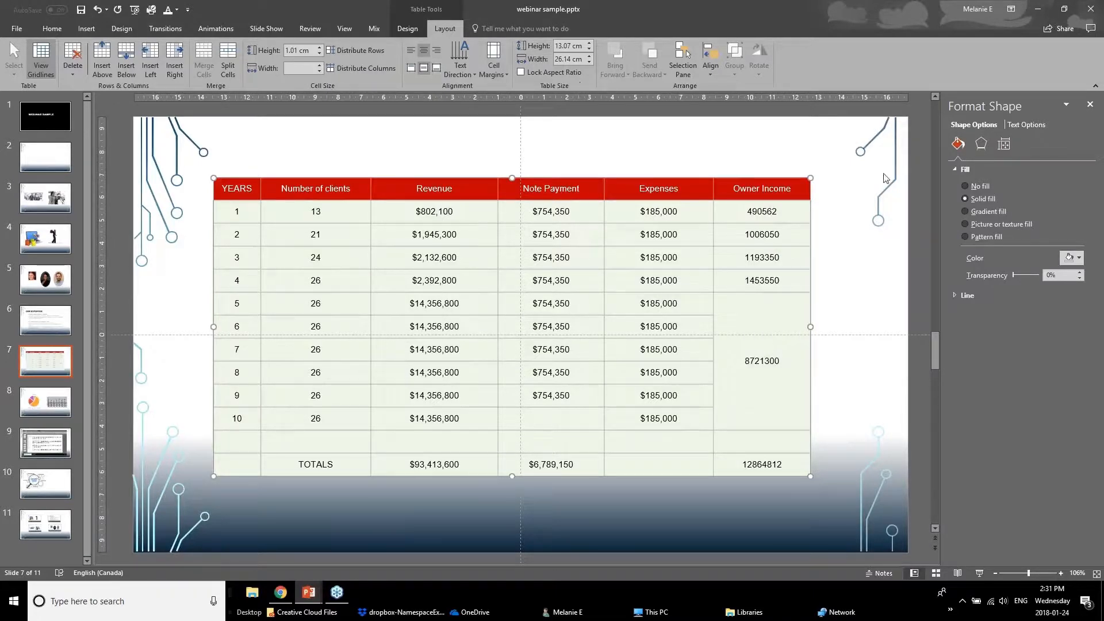
left_click(1021, 126)
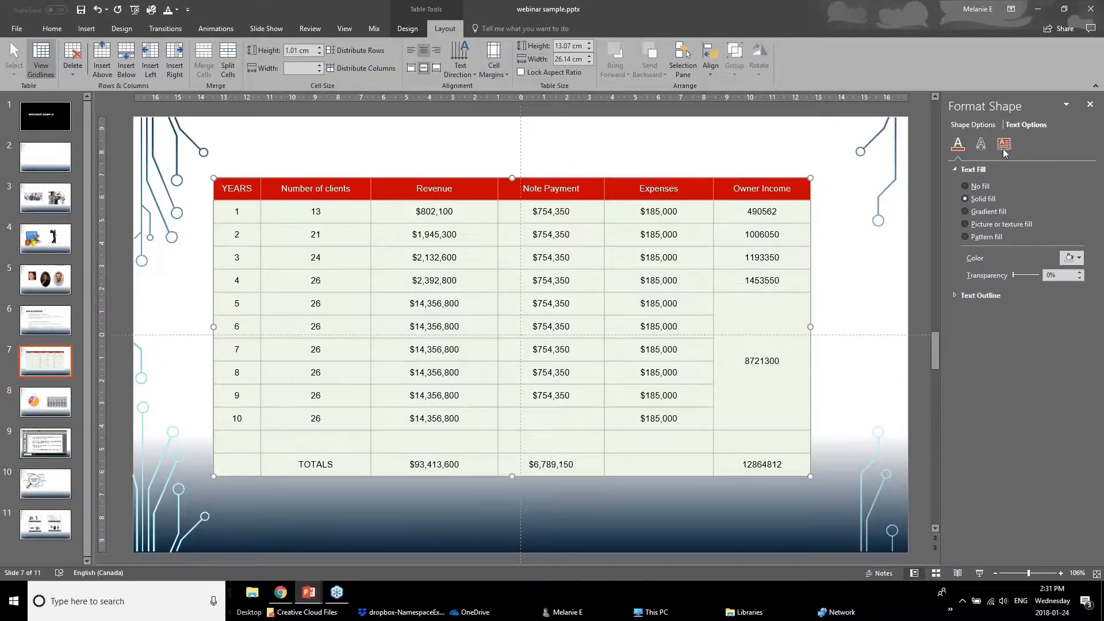
left_click(1004, 146)
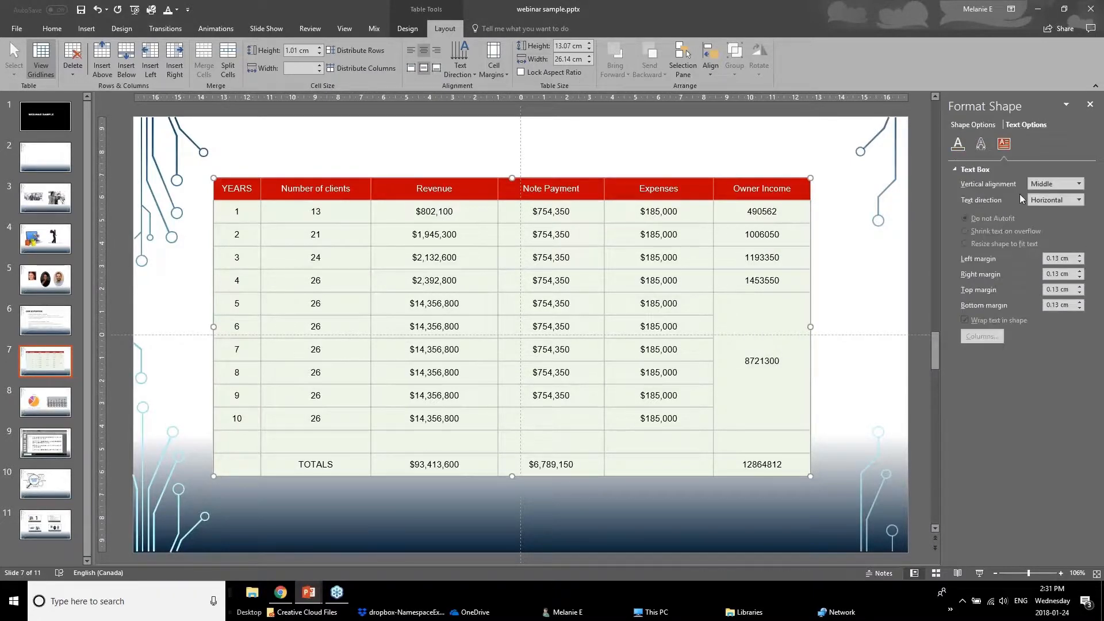
Highlight the merged Owner Income value and the whole TOTALS row of the table.
left_click(619, 235)
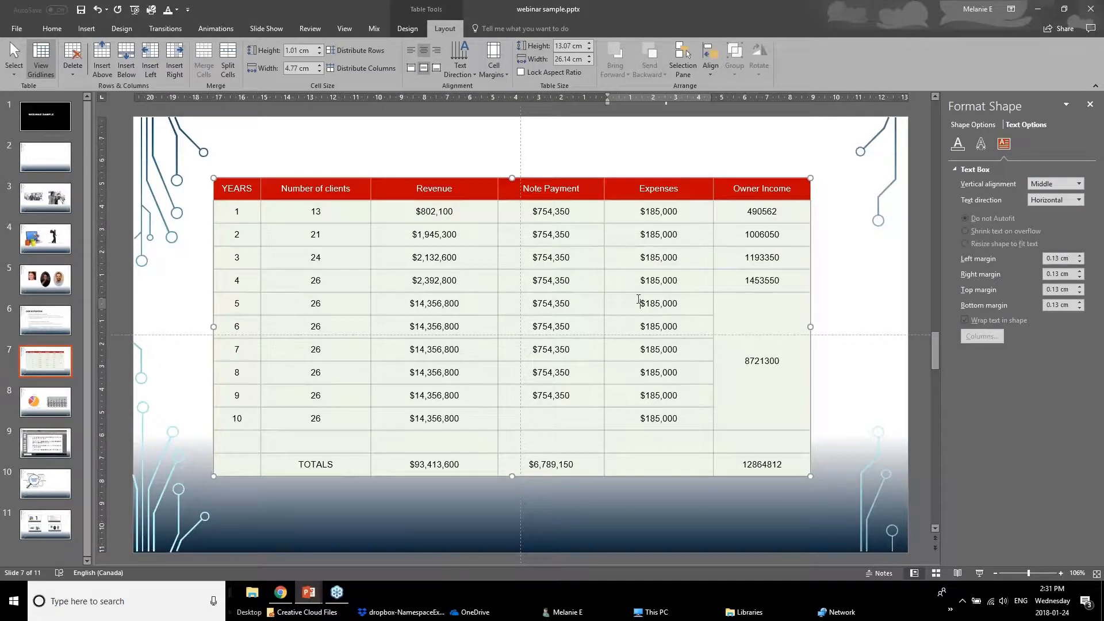
left_click_drag(740, 356, 745, 429)
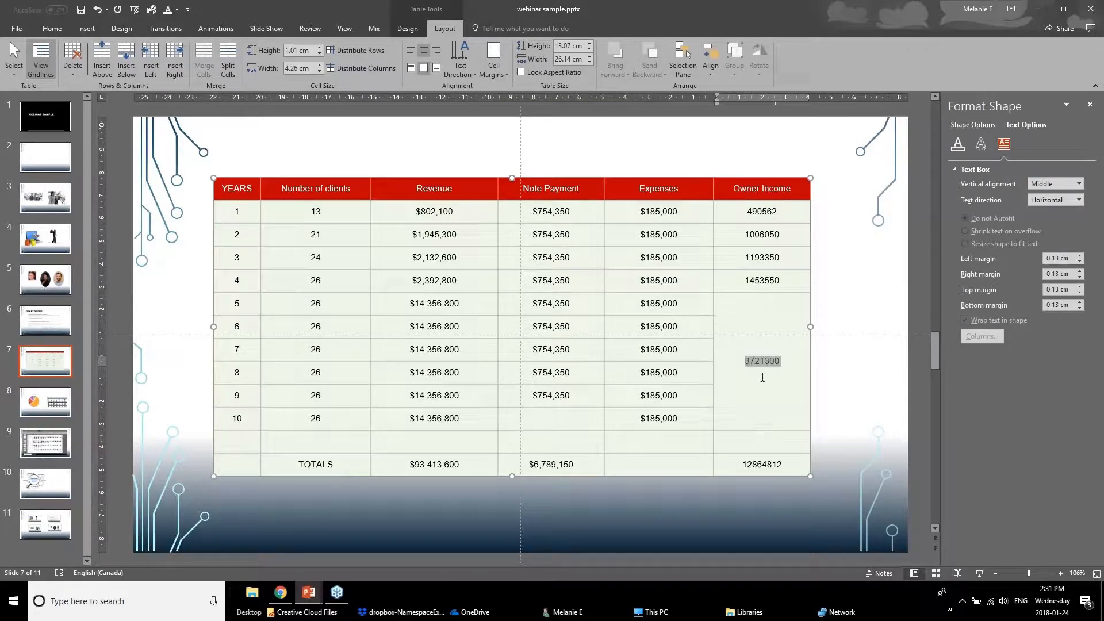
left_click(761, 421)
left_click_drag(767, 463, 249, 469)
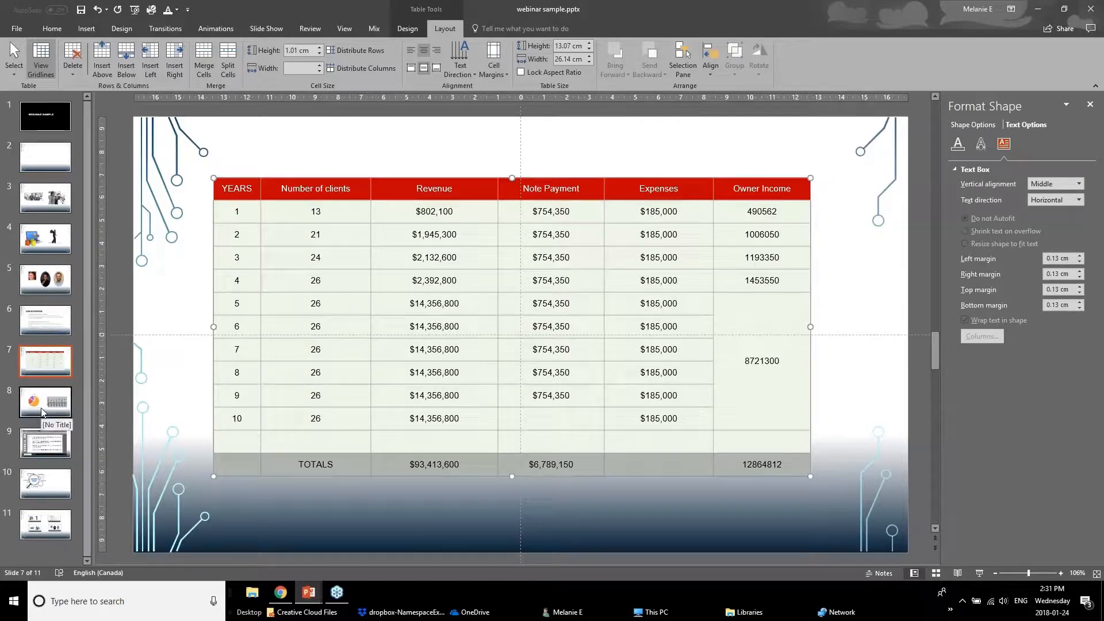
Switch to the Powerpoint Webinar January 2018 v1.pptx presentation and show slide 14, Better Looking Graphs.
mouse_move(309, 592)
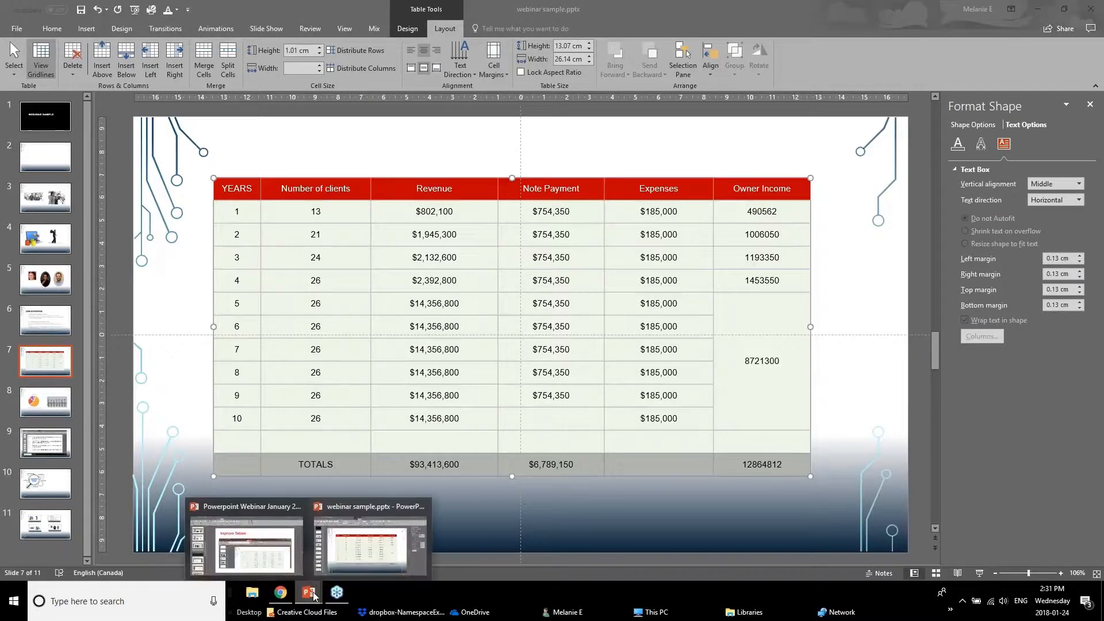
left_click(250, 543)
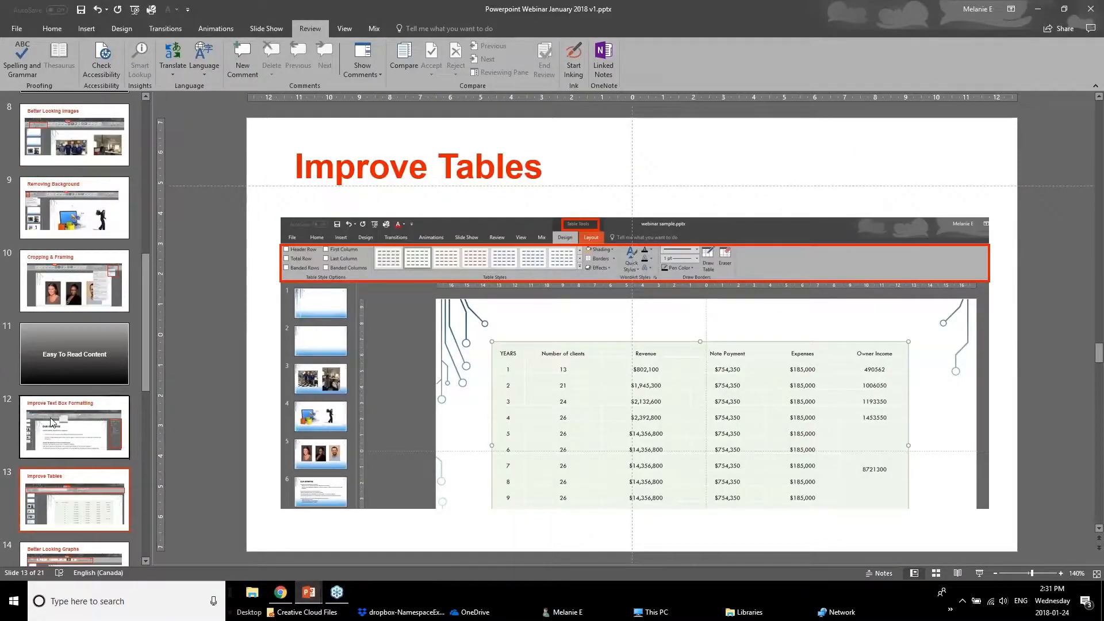
scroll(48, 458, "down", 1)
left_click(58, 513)
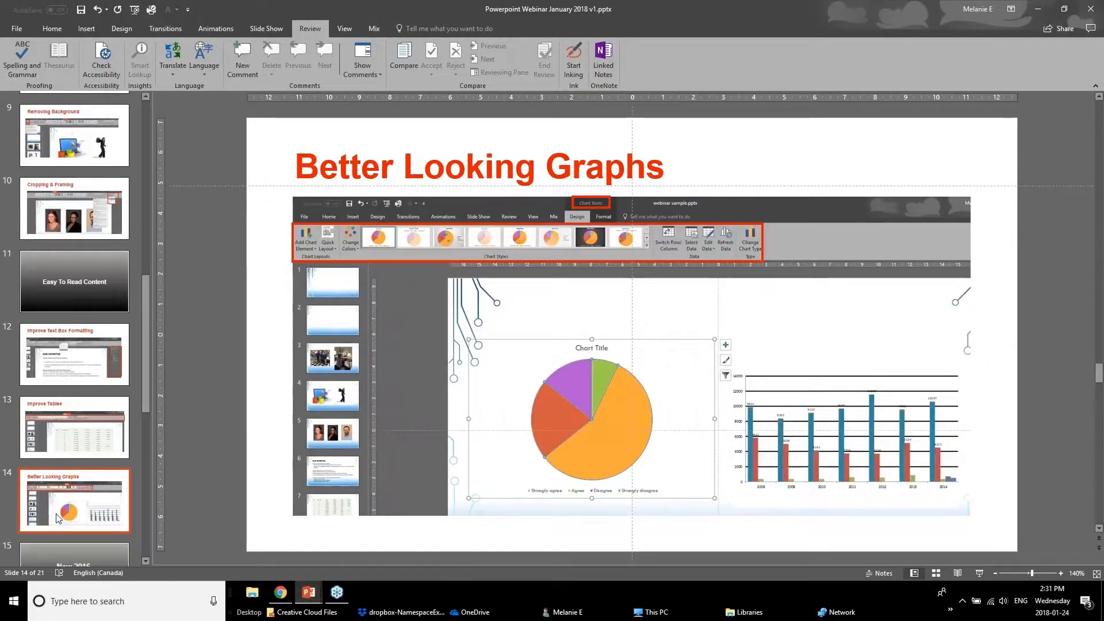